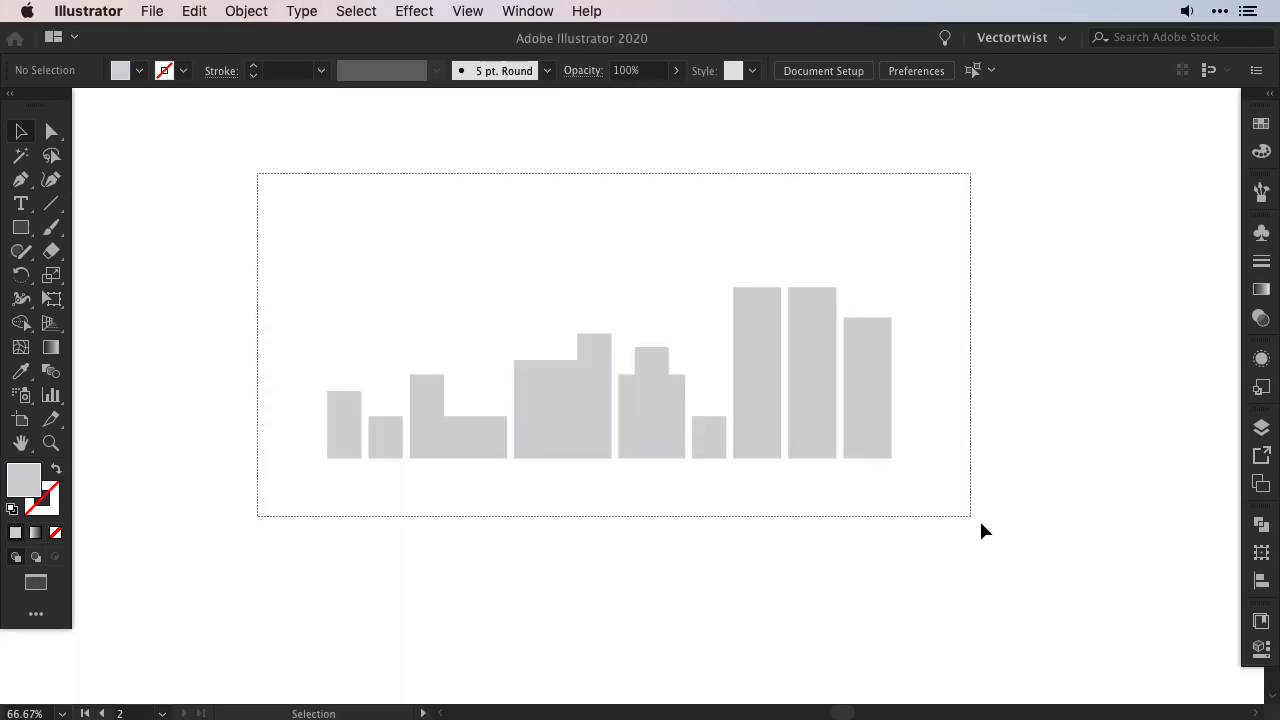
Extrude the shapes in 3D at Isometric Right with a 200 pt depth
{"action": "left_click", "coordinate": [414, 11]}
{"action": "left_click", "coordinate": [748, 134]}
{"action": "left_click", "coordinate": [223, 97]}
{"action": "left_click", "coordinate": [220, 443]}
{"action": "type", "text": "2"}
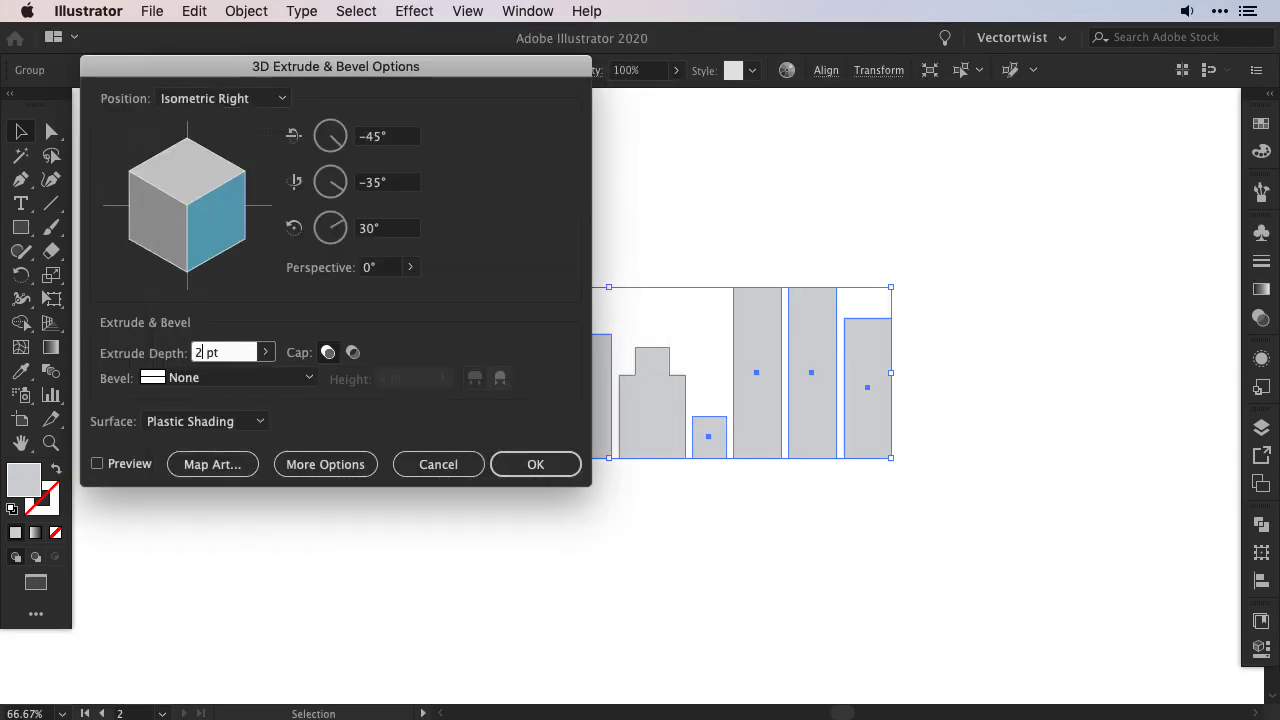
{"action": "type", "text": "00"}
{"action": "left_click", "coordinate": [97, 464]}
{"action": "left_click", "coordinate": [535, 464]}
Fill the extruded buildings pink from the colour swatches
{"action": "left_click", "coordinate": [1261, 150]}
{"action": "left_click", "coordinate": [1115, 317]}
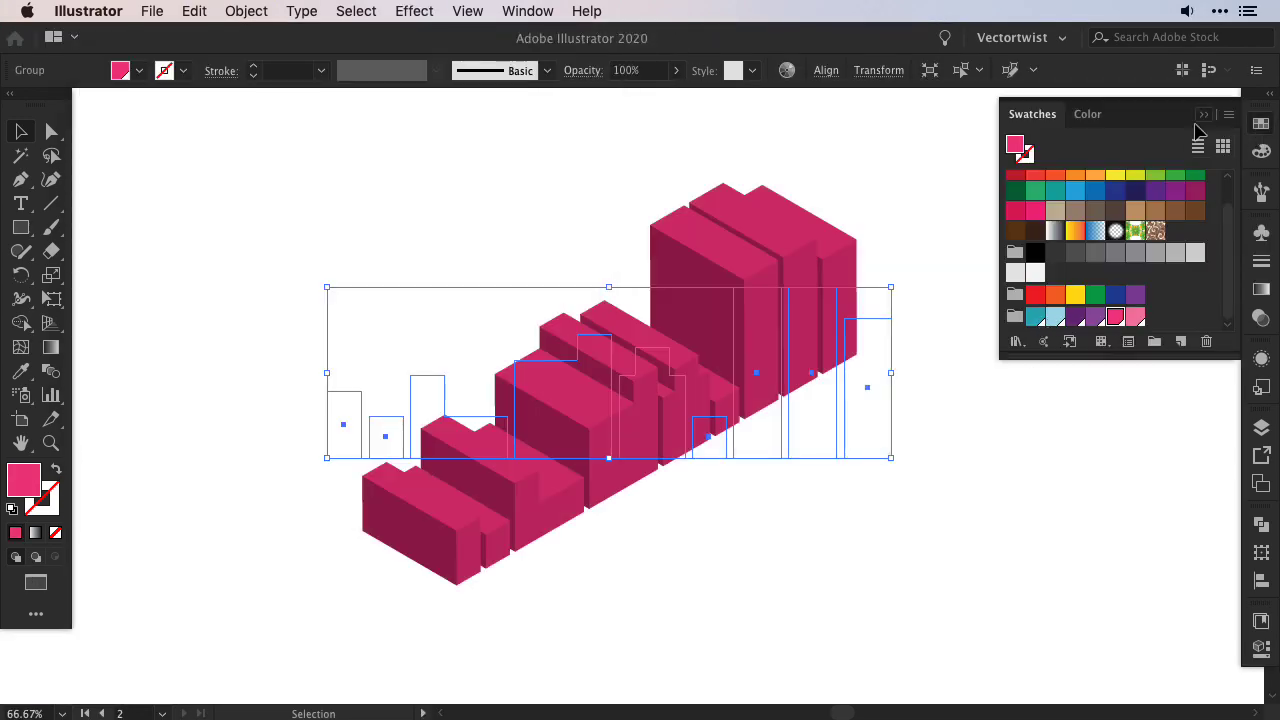
{"action": "left_click", "coordinate": [1203, 116]}
Map the window purple 2 symbol onto the building surfaces via Map Art
{"action": "left_click", "coordinate": [1261, 358]}
{"action": "left_click", "coordinate": [1101, 413]}
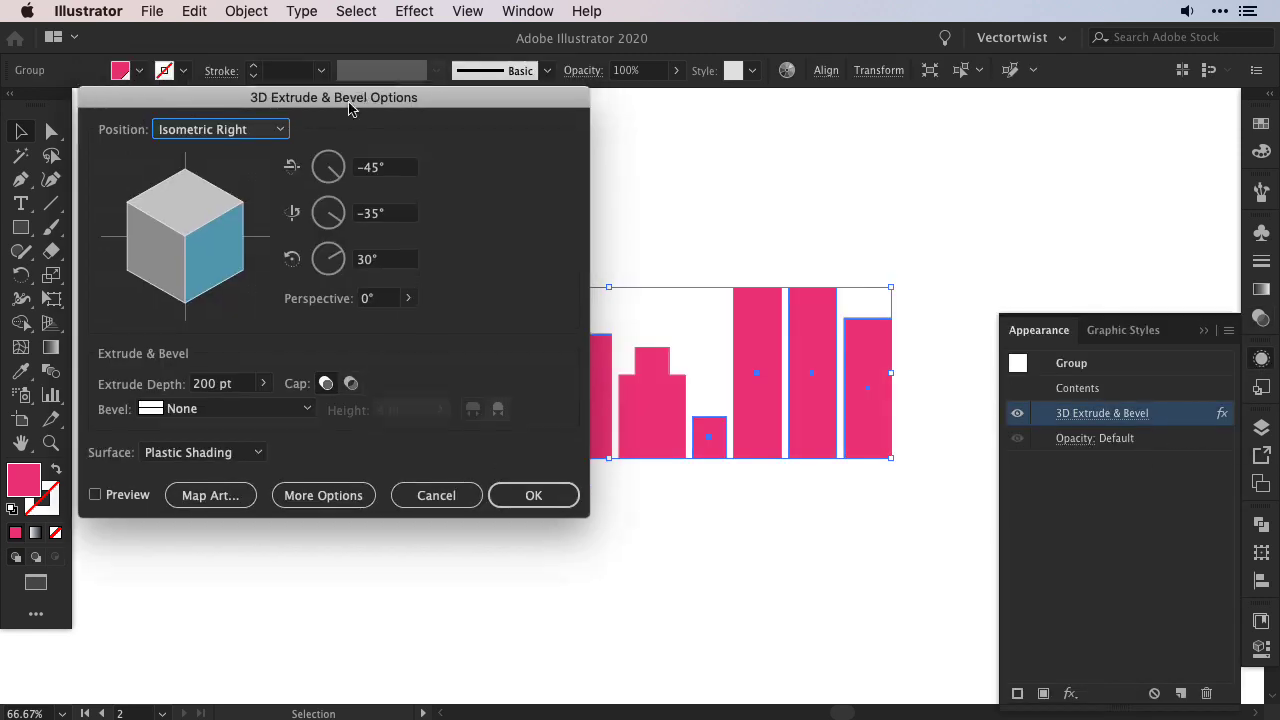
{"action": "left_click", "coordinate": [210, 490]}
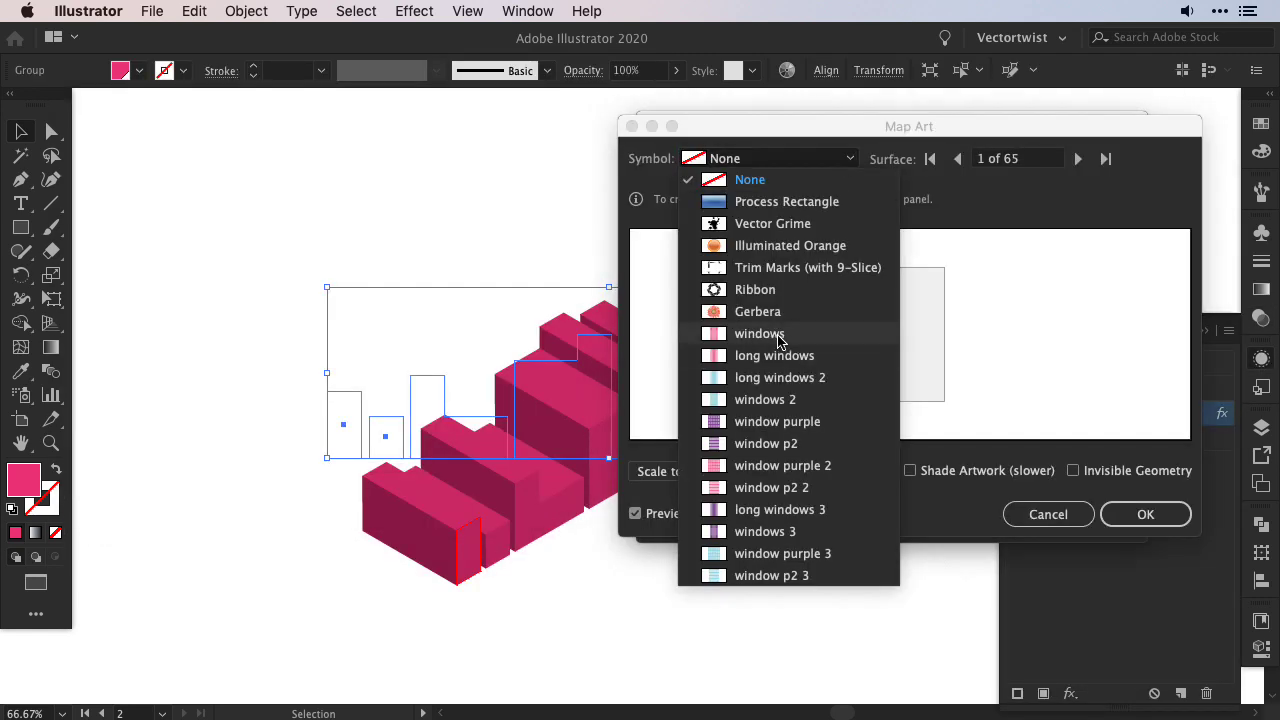
{"action": "left_click", "coordinate": [786, 337]}
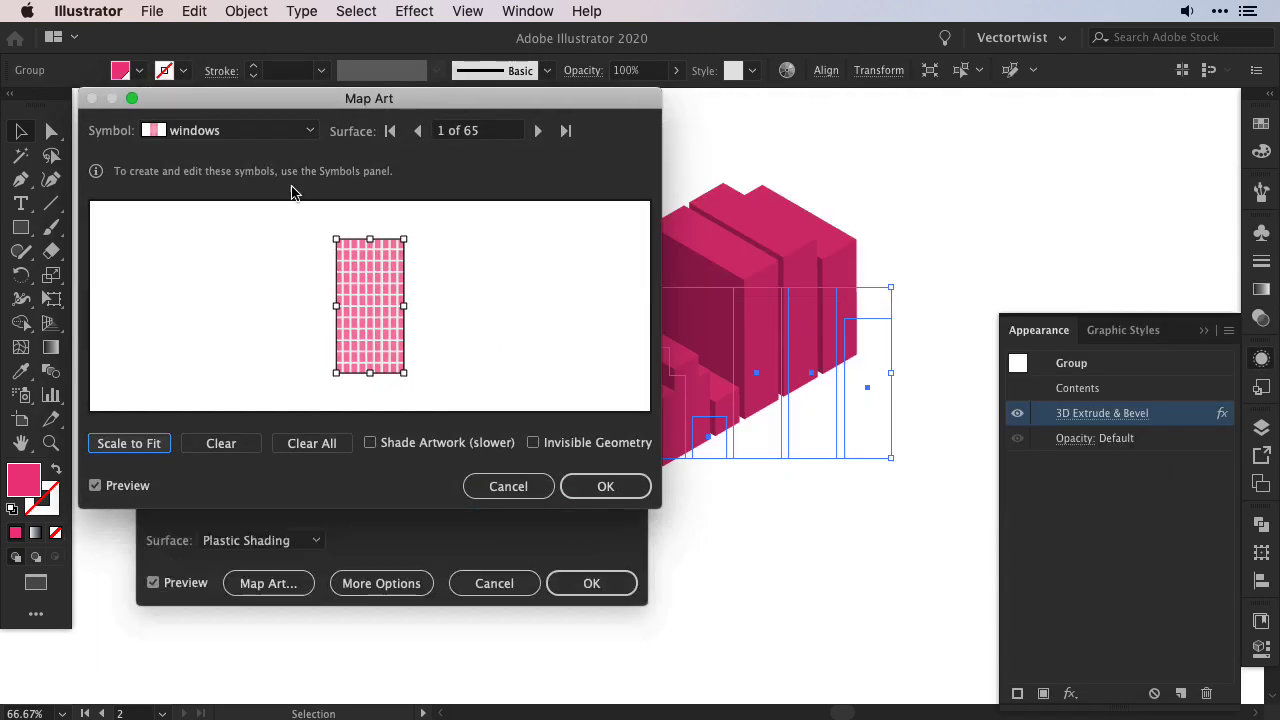
{"action": "left_click", "coordinate": [537, 130]}
{"action": "left_click", "coordinate": [537, 130]}
{"action": "left_click", "coordinate": [305, 130]}
{"action": "left_click", "coordinate": [200, 250]}
{"action": "left_click", "coordinate": [605, 486]}
{"action": "left_click", "coordinate": [591, 583]}
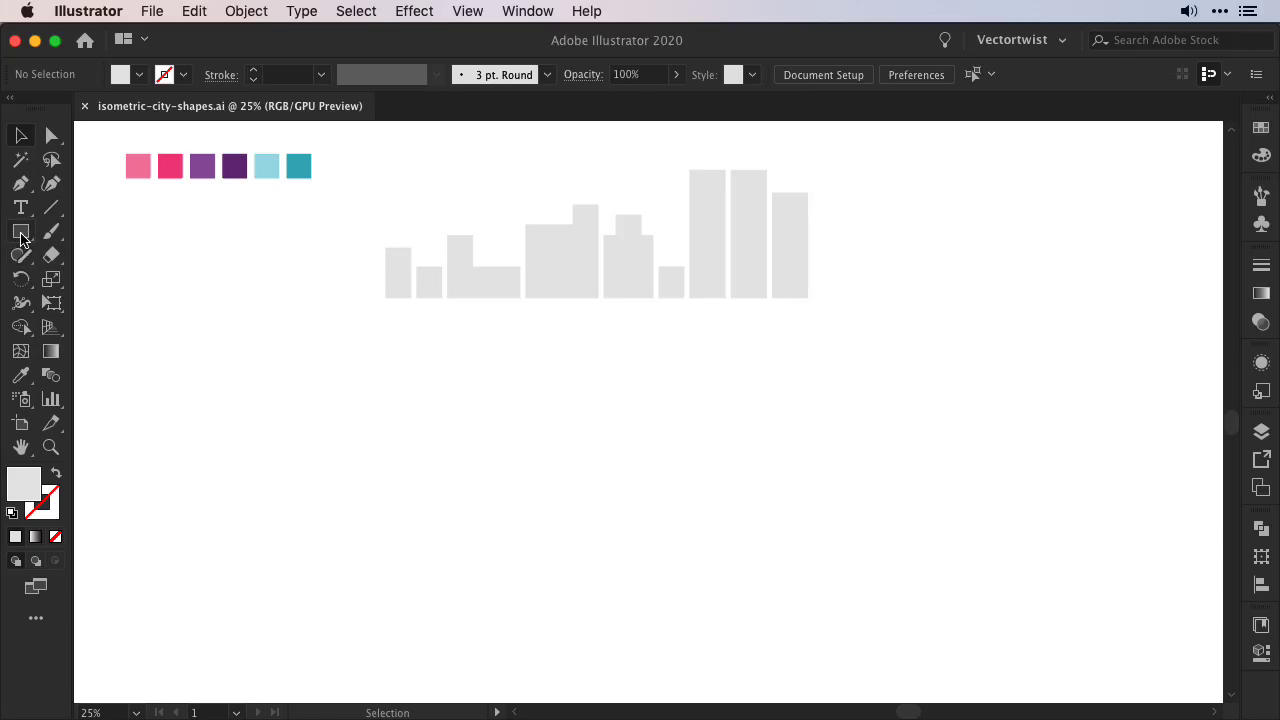
{"action": "key", "text": "m"}
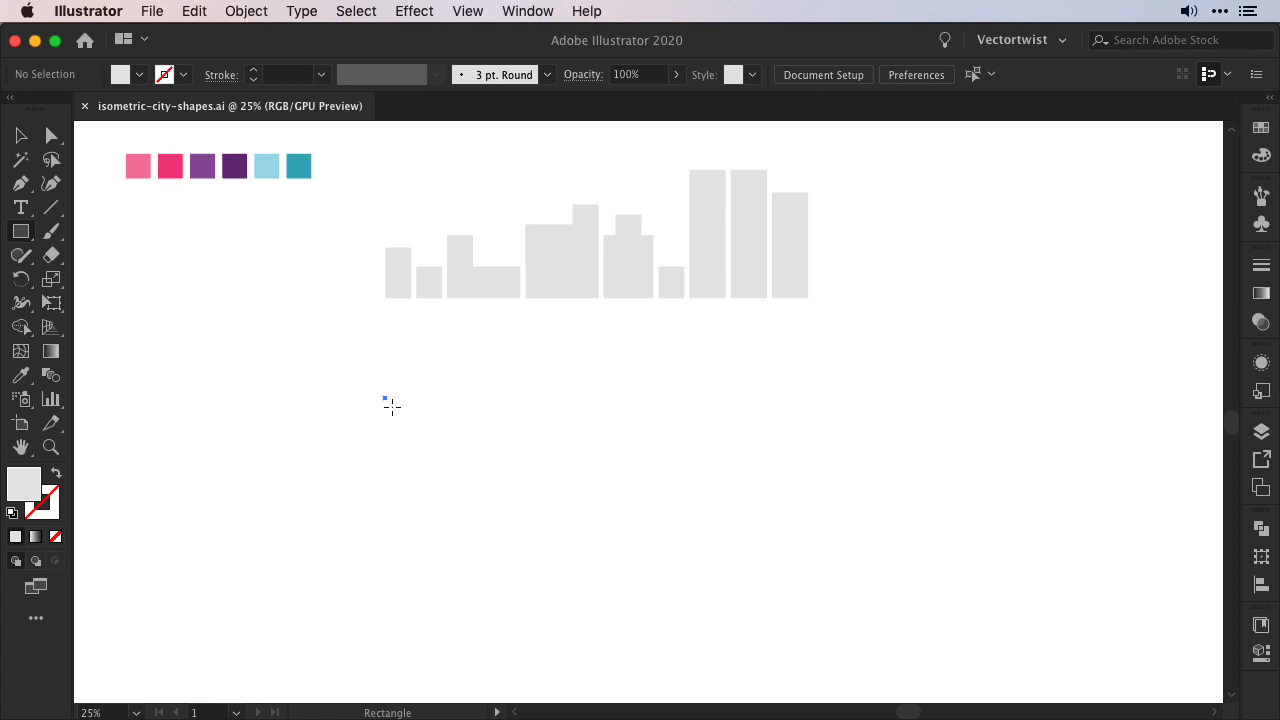
{"action": "left_click_drag", "start_coordinate": [392, 404], "coordinate": [408, 477]}
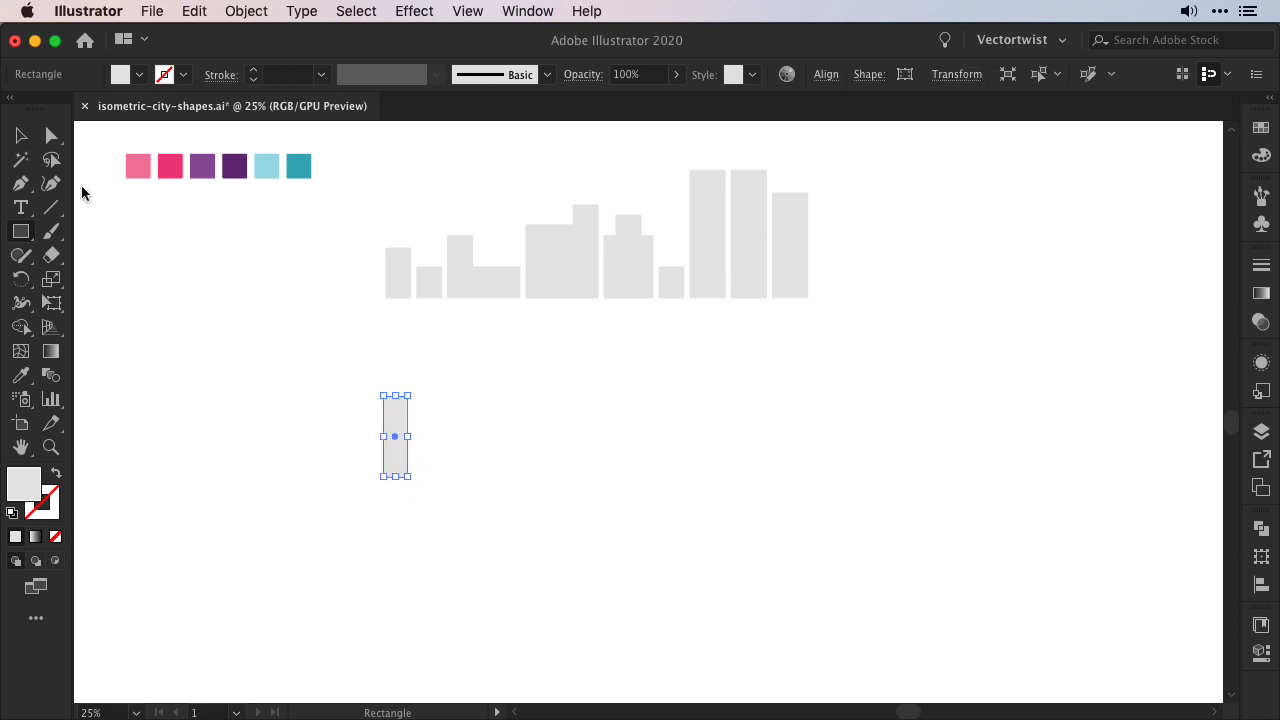
{"action": "left_click", "coordinate": [21, 137]}
{"action": "left_click", "coordinate": [481, 511]}
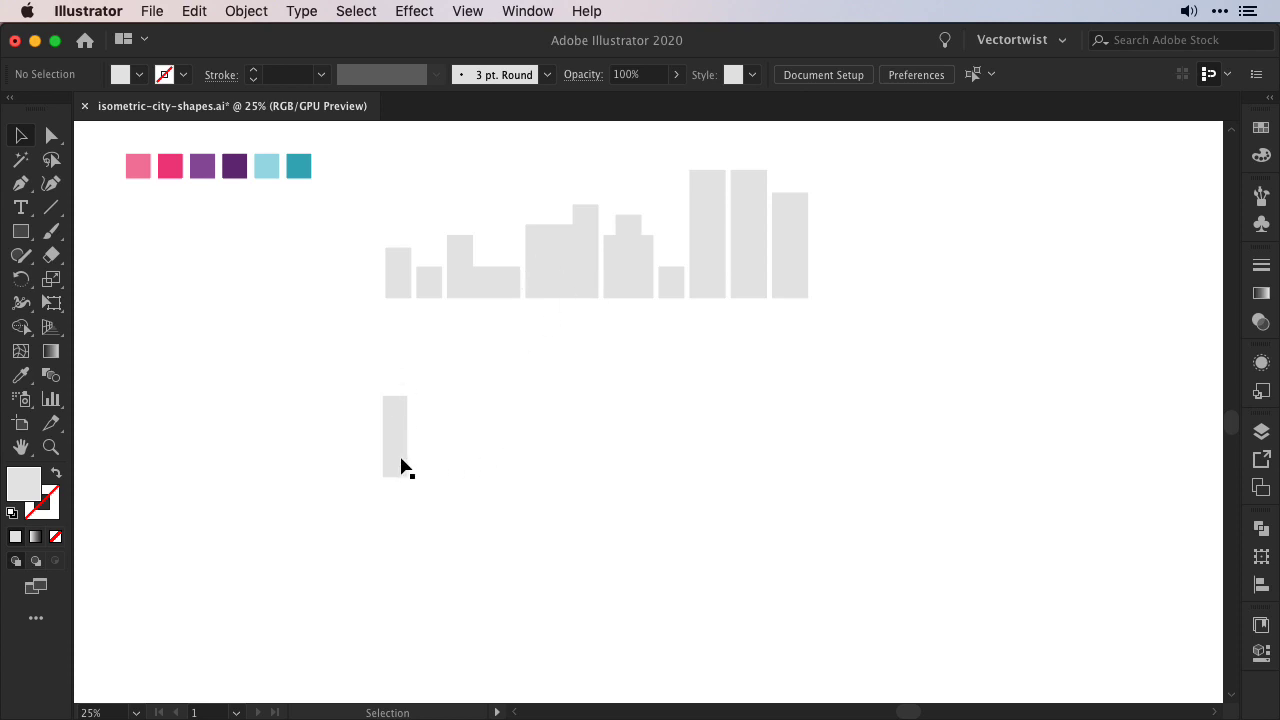
{"action": "key", "text": "m"}
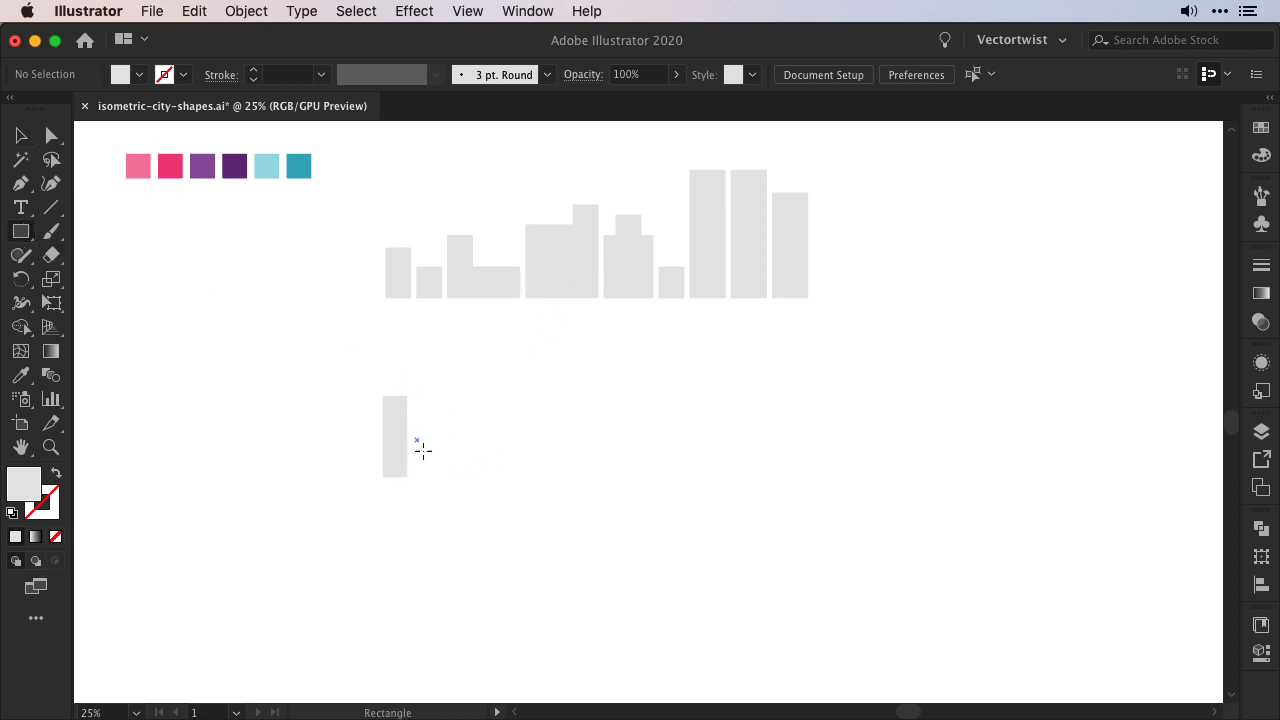
{"action": "left_click_drag", "start_coordinate": [417, 438], "coordinate": [452, 476]}
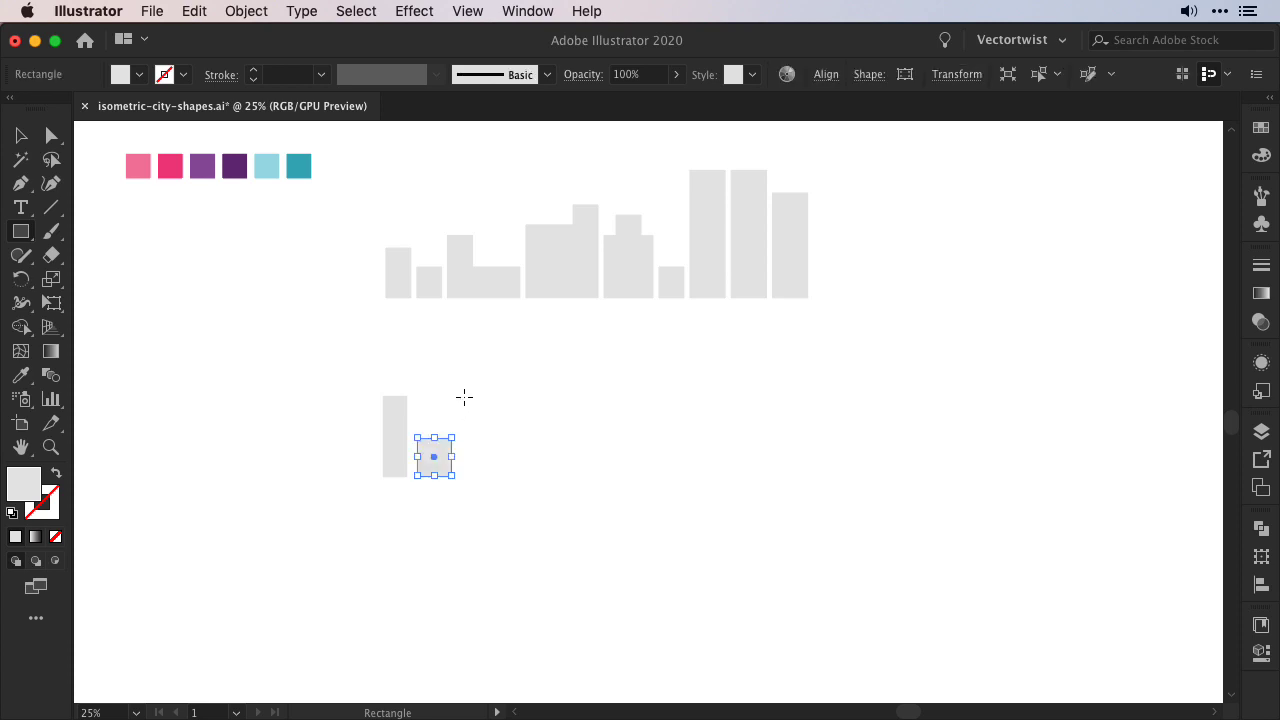
{"action": "left_click_drag", "start_coordinate": [464, 397], "coordinate": [520, 480]}
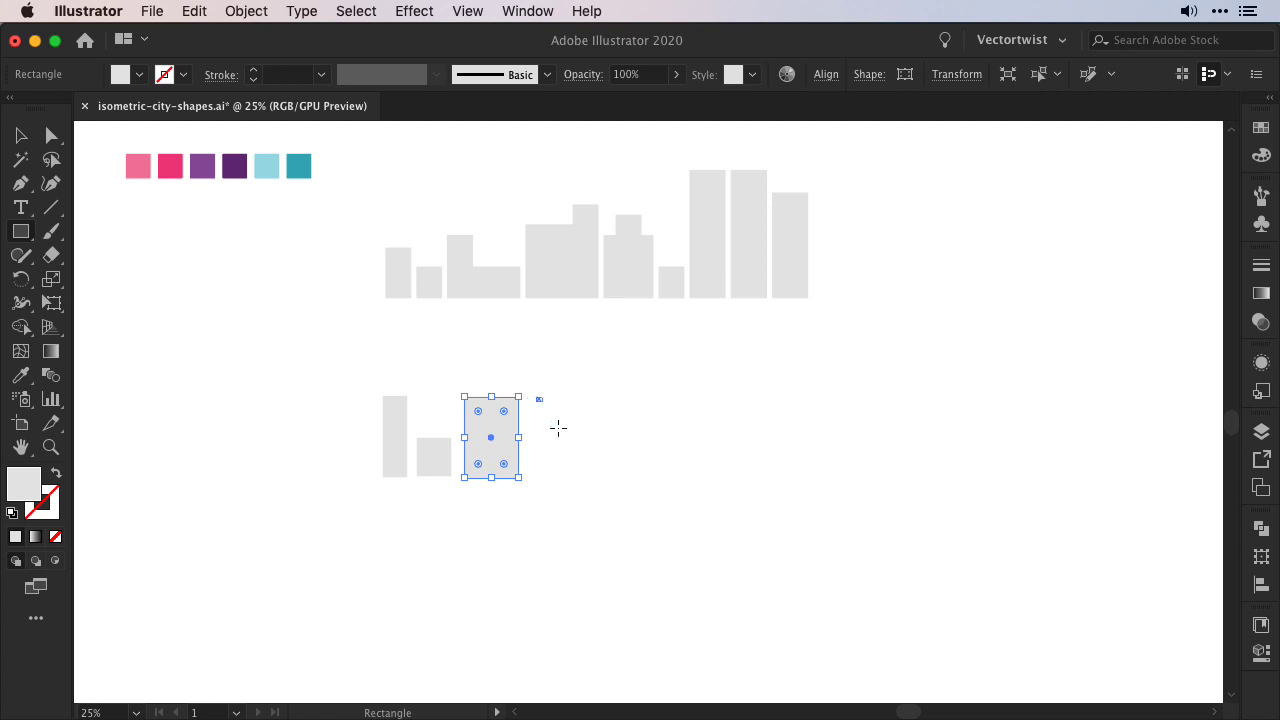
{"action": "left_click_drag", "start_coordinate": [537, 397], "coordinate": [618, 478]}
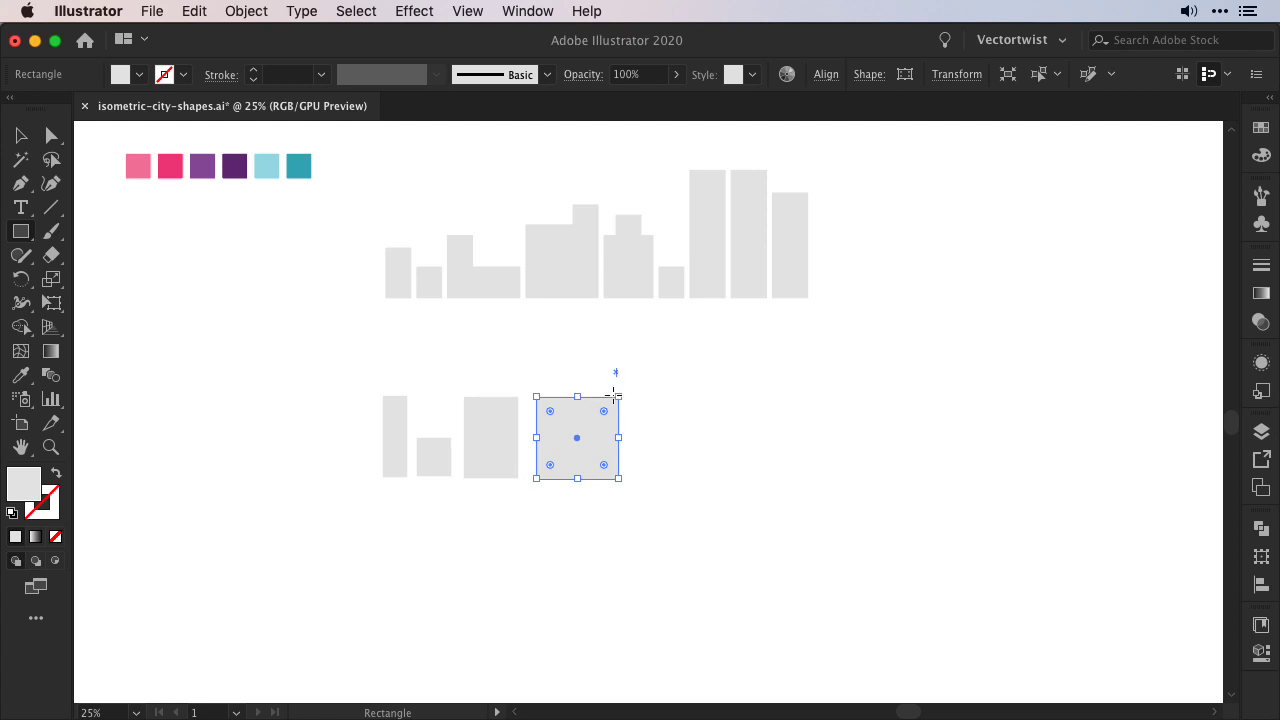
{"action": "left_click_drag", "start_coordinate": [614, 396], "coordinate": [583, 367]}
{"action": "key", "text": "v"}
{"action": "left_click", "coordinate": [585, 448], "text": "shift"}
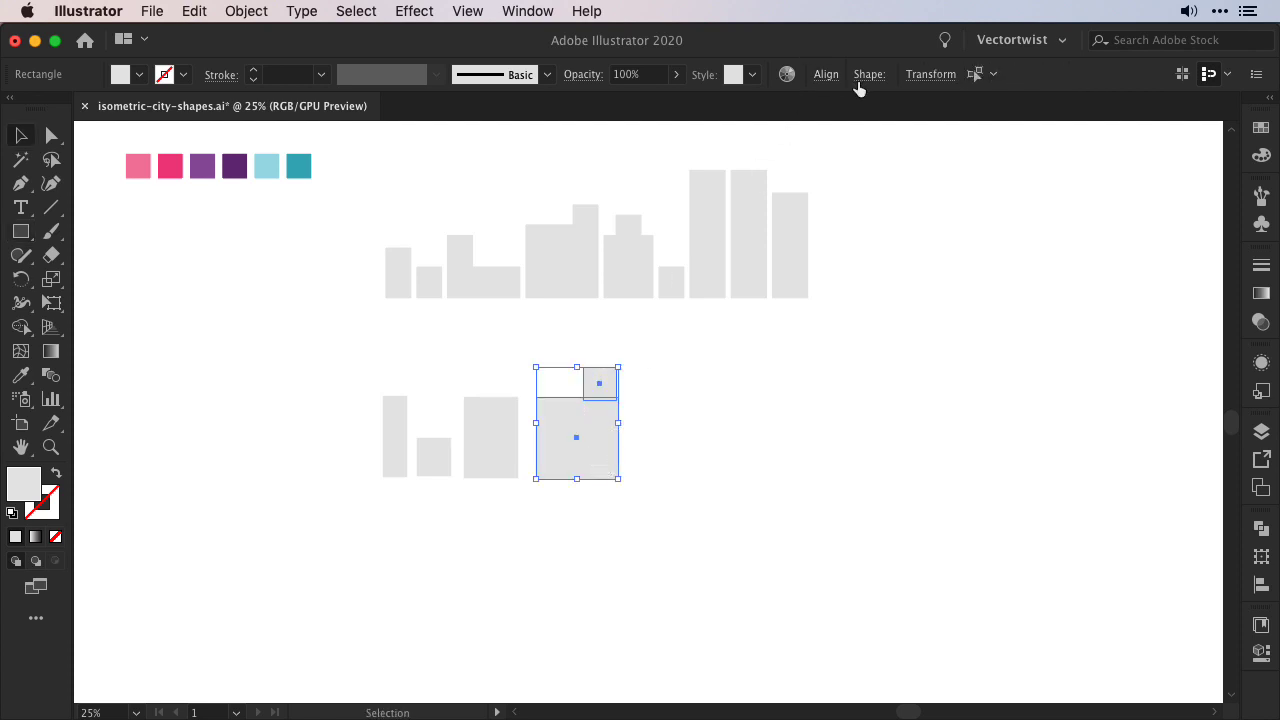
{"action": "left_click", "coordinate": [826, 74]}
{"action": "left_click", "coordinate": [689, 132]}
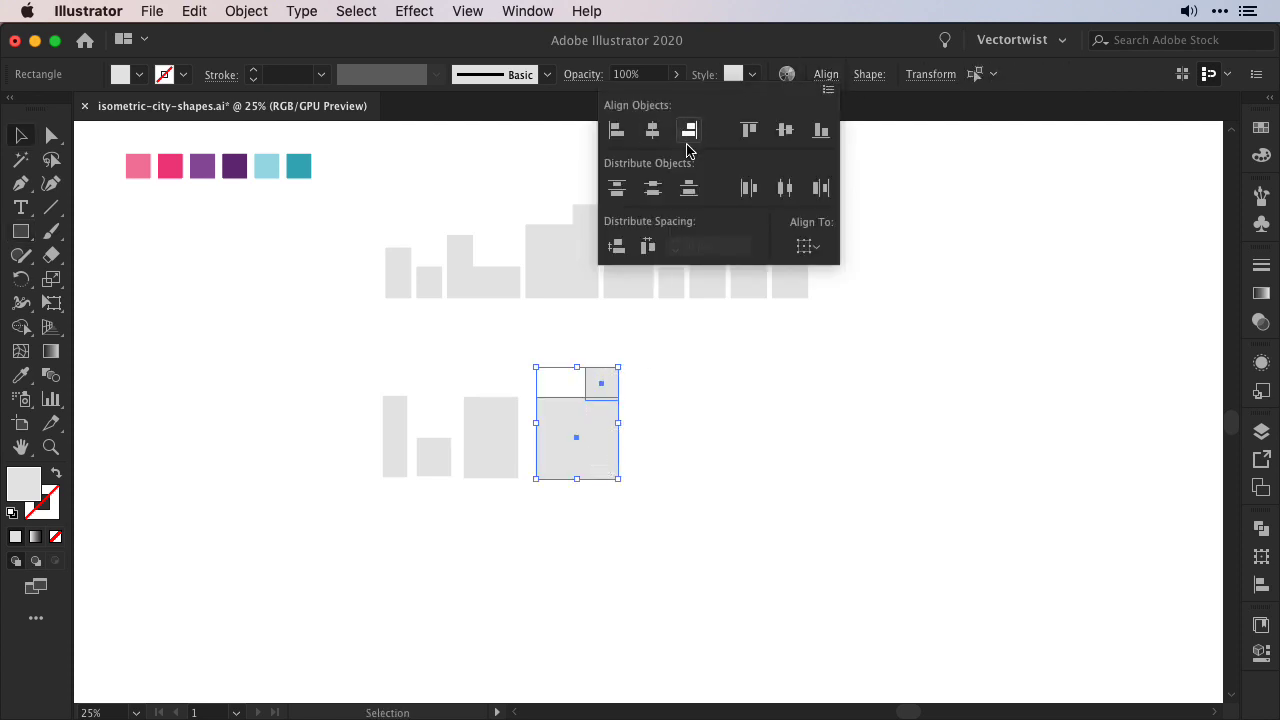
{"action": "left_click", "coordinate": [1261, 530]}
{"action": "left_click", "coordinate": [1017, 572]}
{"action": "left_click", "coordinate": [326, 345]}
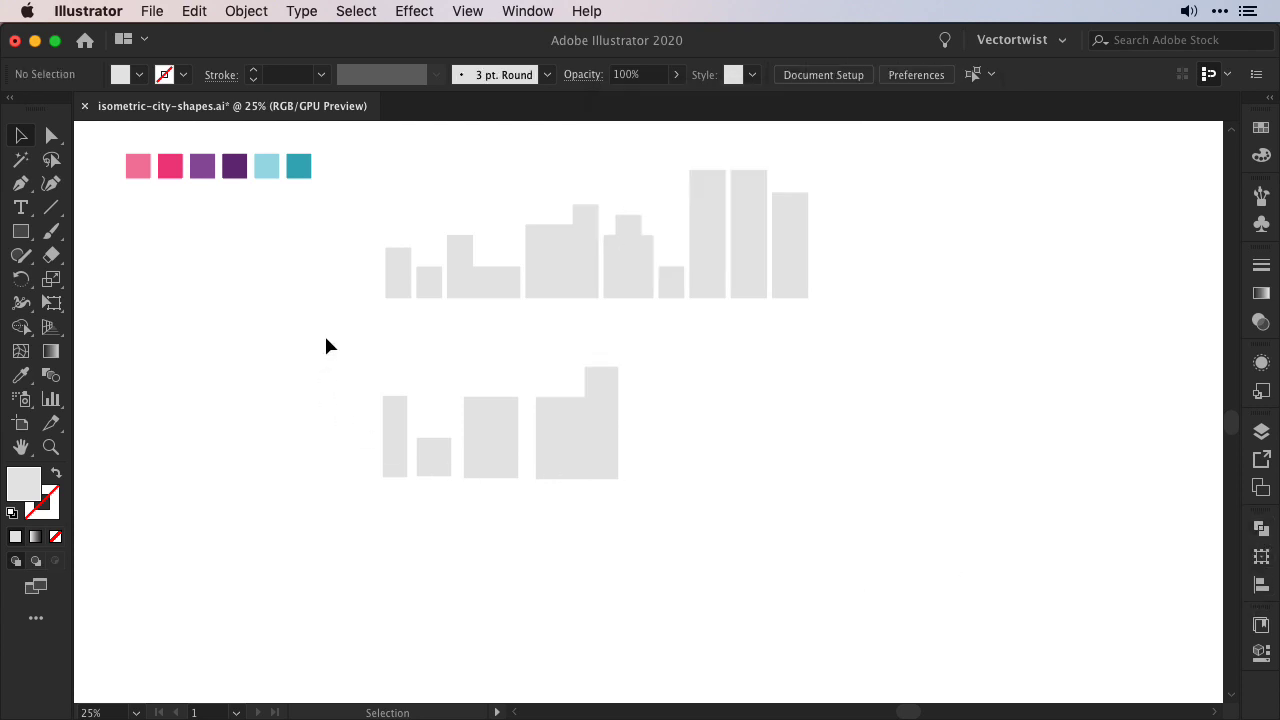
{"action": "left_click_drag", "start_coordinate": [339, 331], "coordinate": [741, 524]}
{"action": "key", "text": "Delete"}
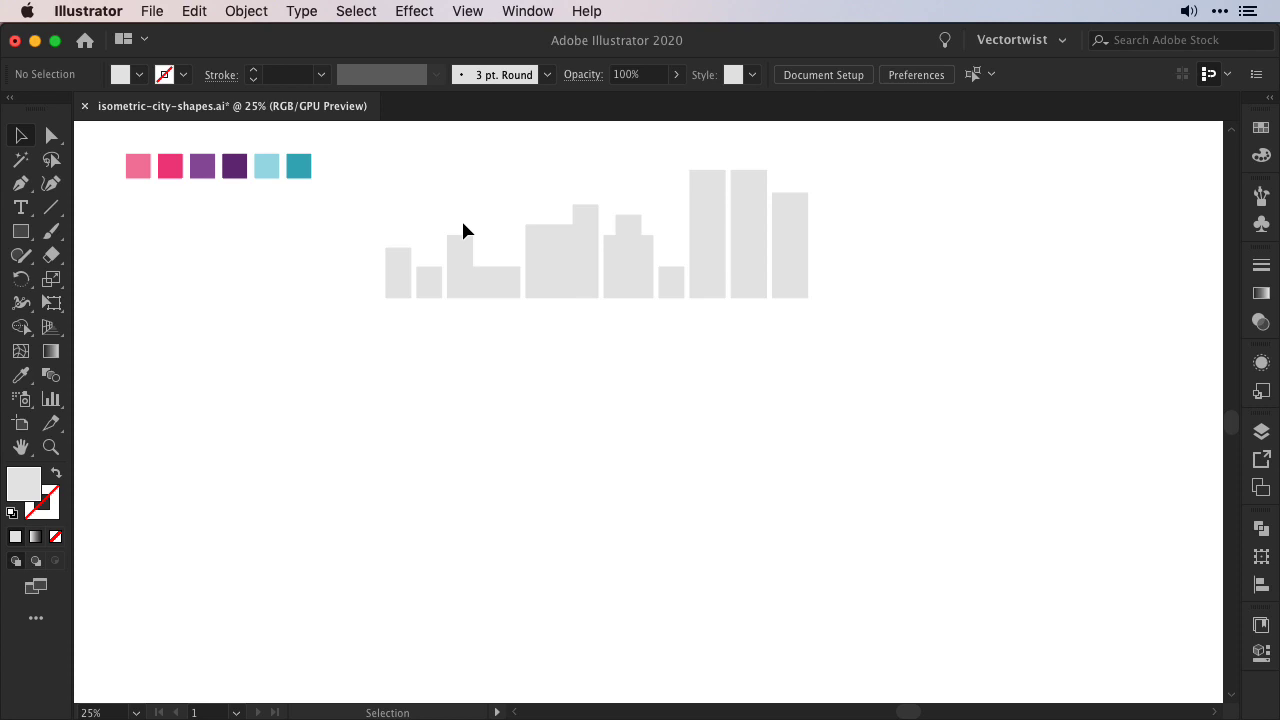
Move the skyline shapes lower on the page and group them together
{"action": "left_click_drag", "start_coordinate": [851, 338], "coordinate": [846, 332]}
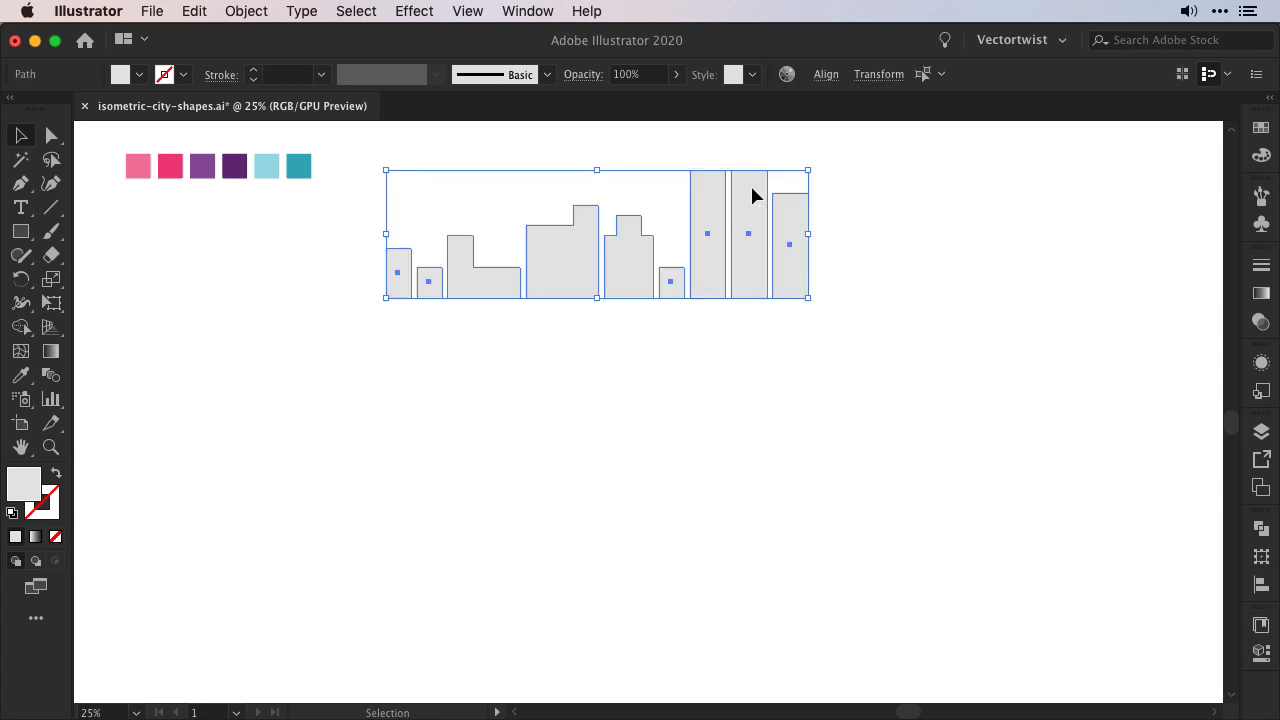
{"action": "left_click_drag", "start_coordinate": [760, 192], "coordinate": [766, 353]}
{"action": "left_click", "coordinate": [869, 392]}
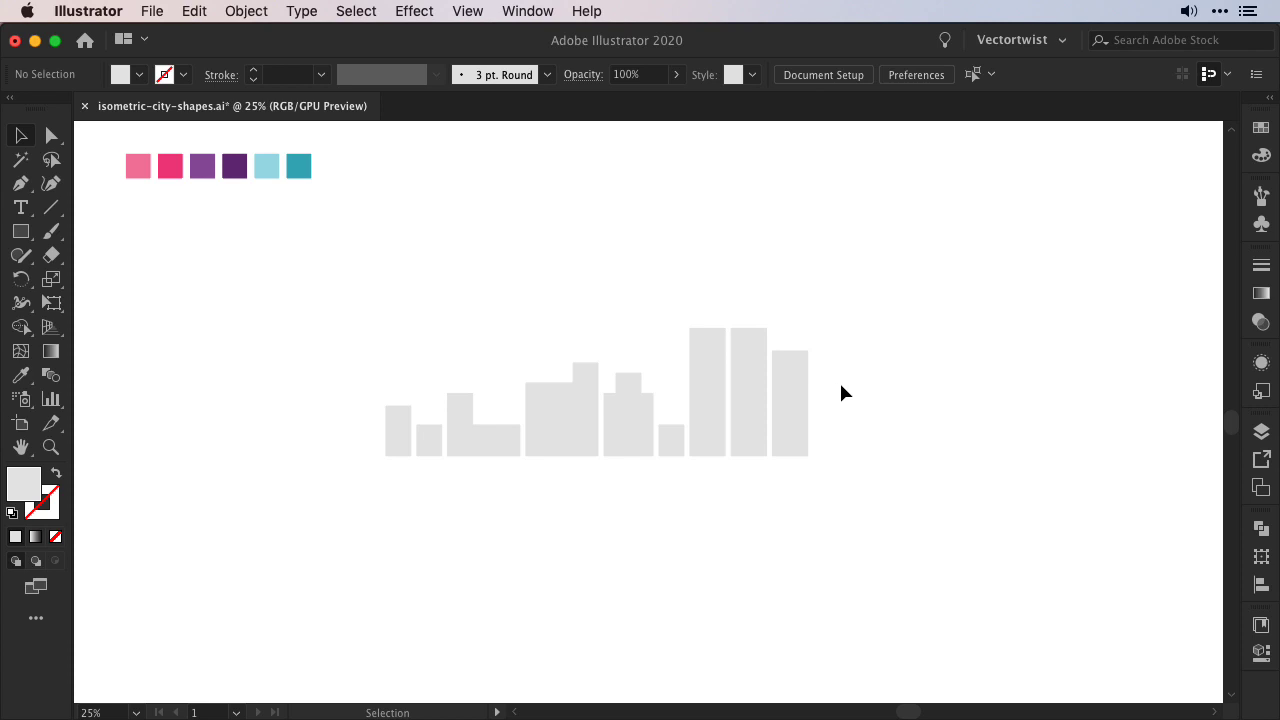
{"action": "left_click_drag", "start_coordinate": [337, 486], "coordinate": [353, 490]}
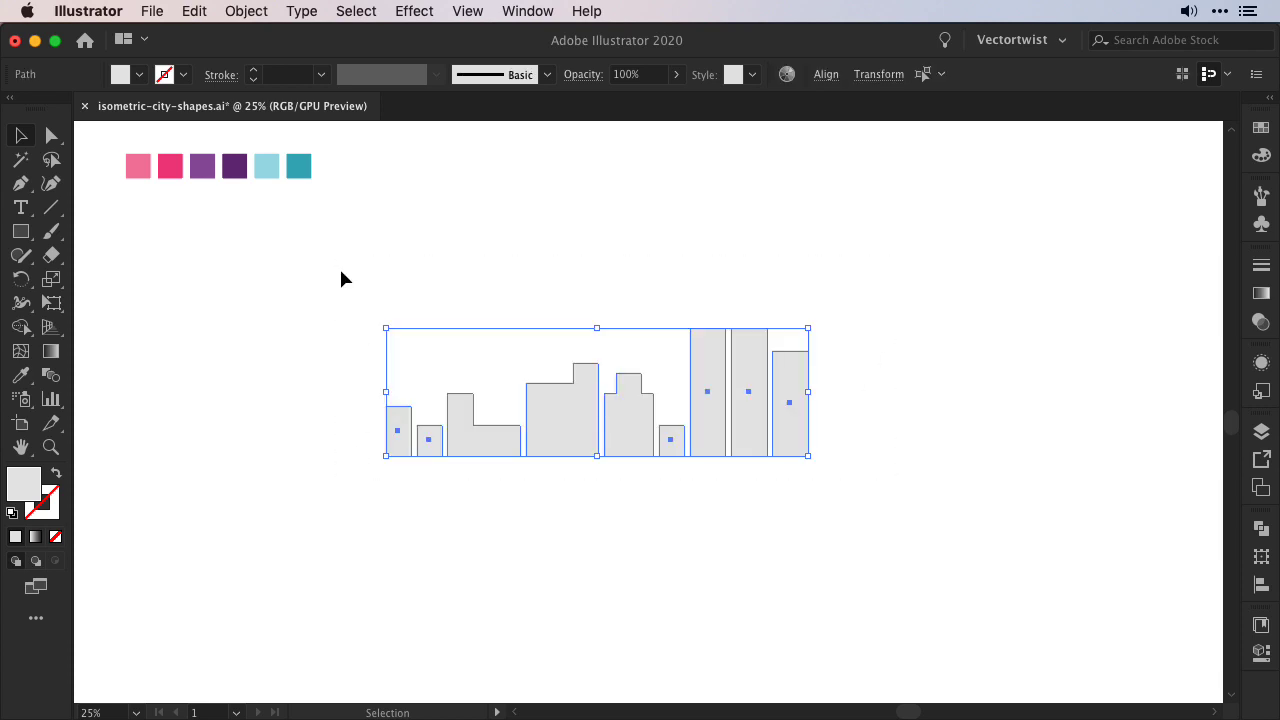
{"action": "left_click", "coordinate": [246, 11]}
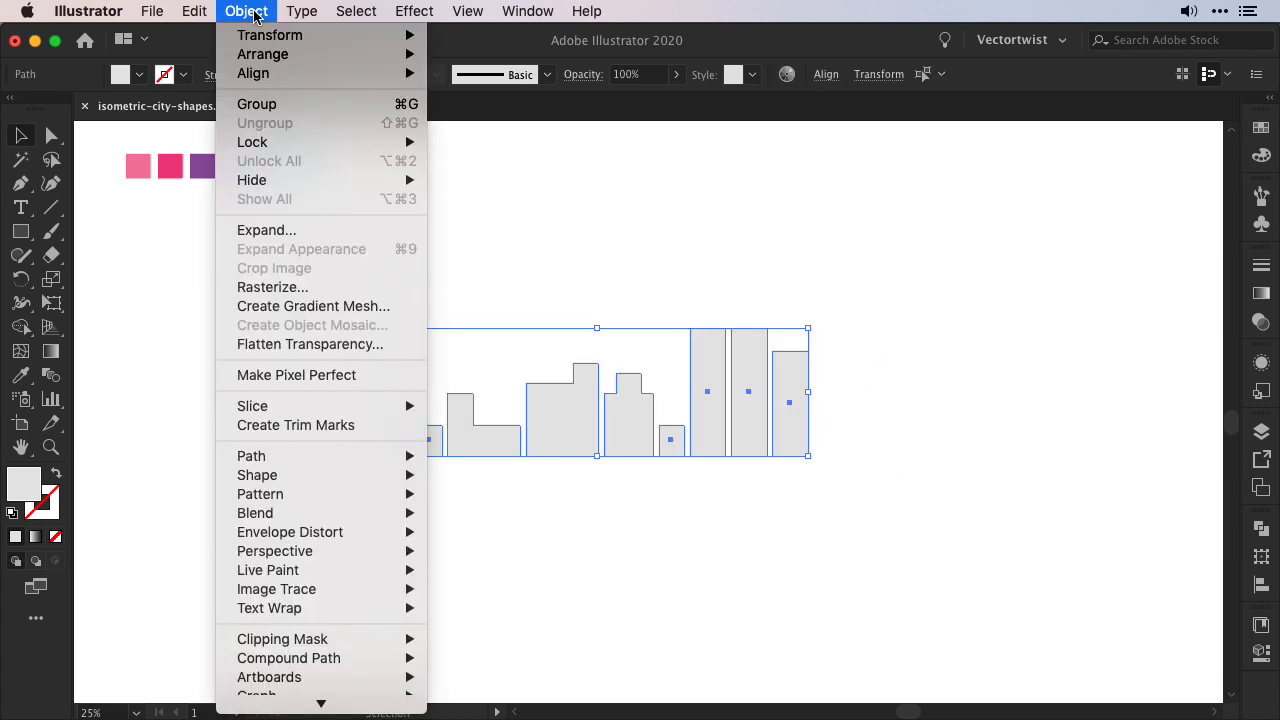
{"action": "left_click", "coordinate": [262, 105]}
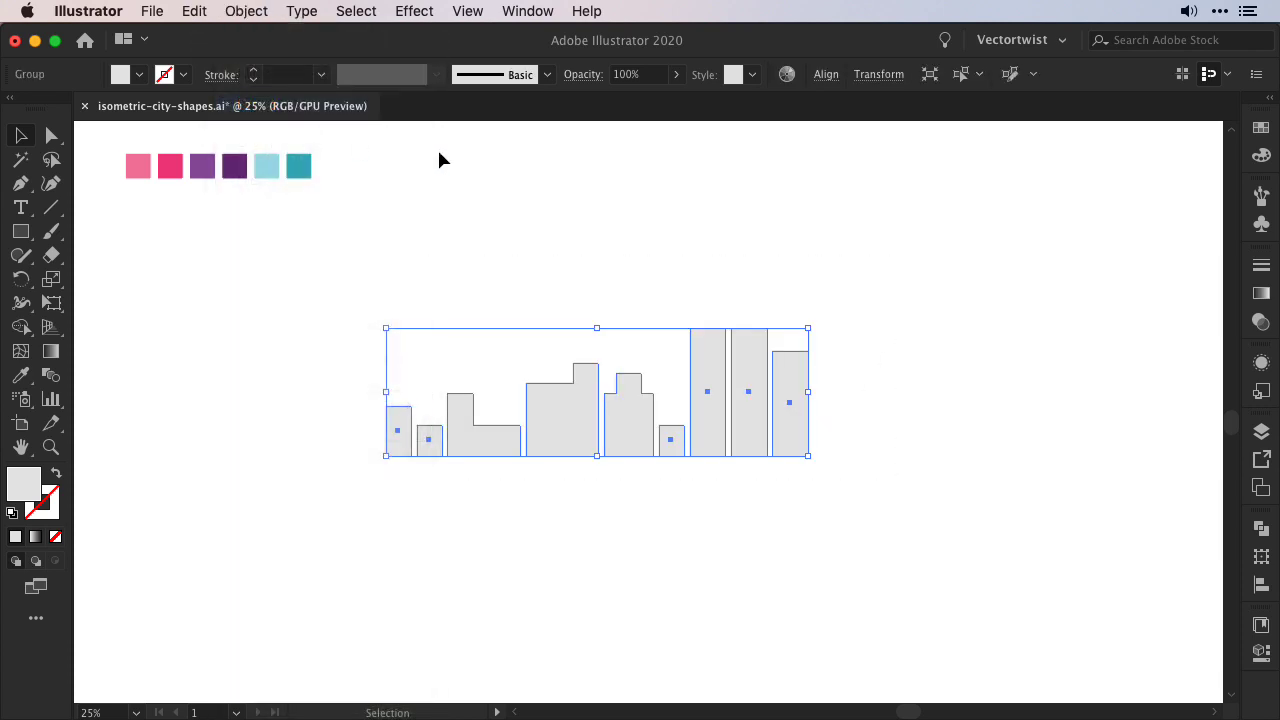
Apply 3D Extrude & Bevel with Isometric Right position and 200 pt extrude depth
{"action": "left_click", "coordinate": [416, 13]}
{"action": "mouse_move", "coordinate": [466, 138]}
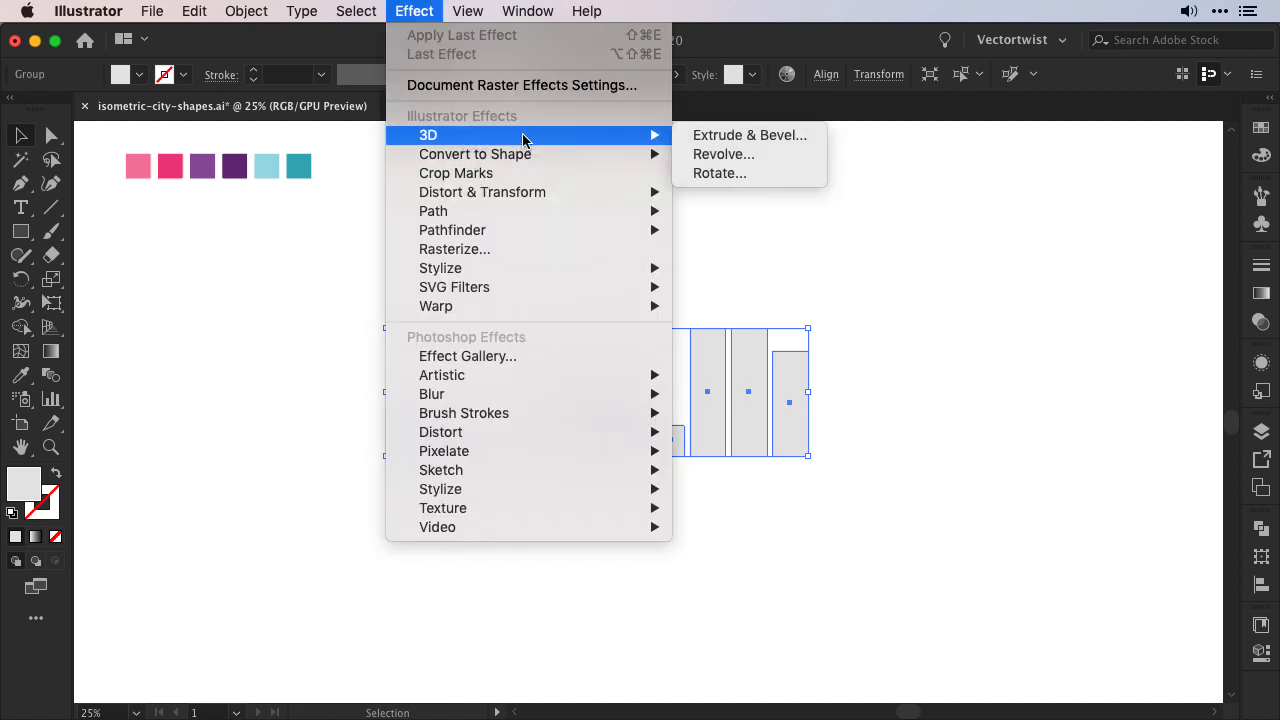
{"action": "left_click", "coordinate": [757, 140]}
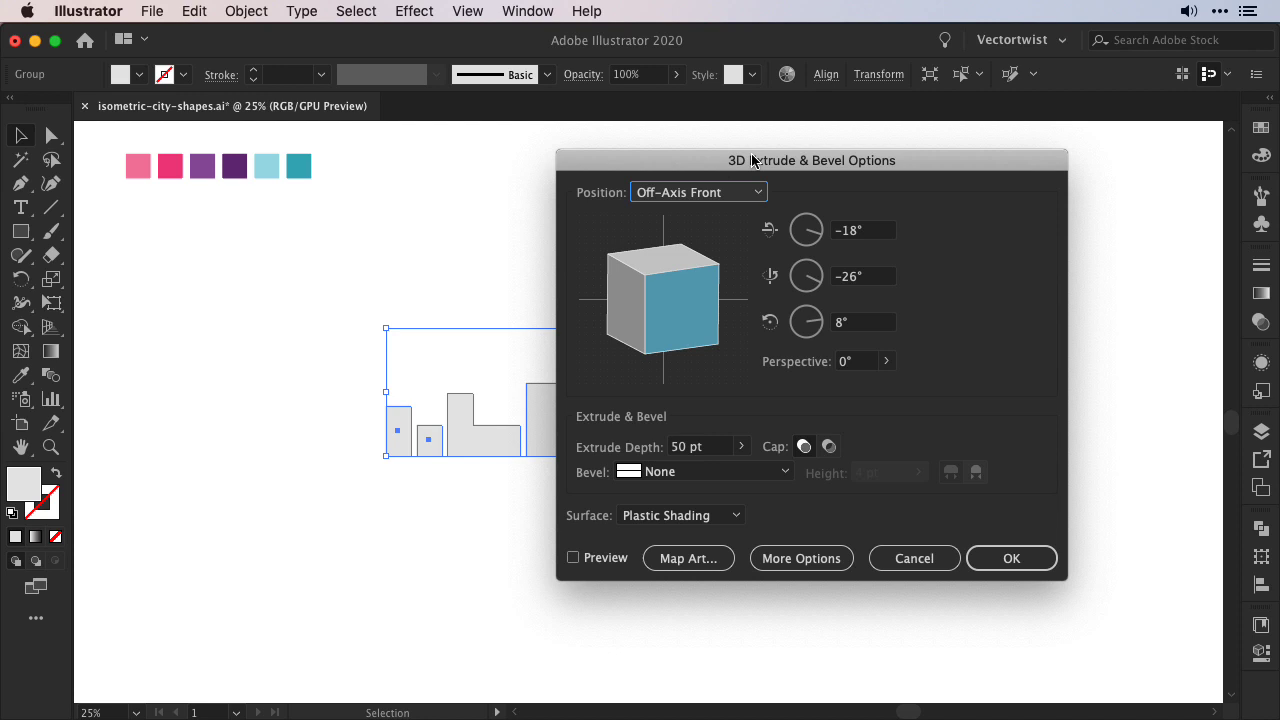
{"action": "left_click_drag", "start_coordinate": [752, 160], "coordinate": [867, 146]}
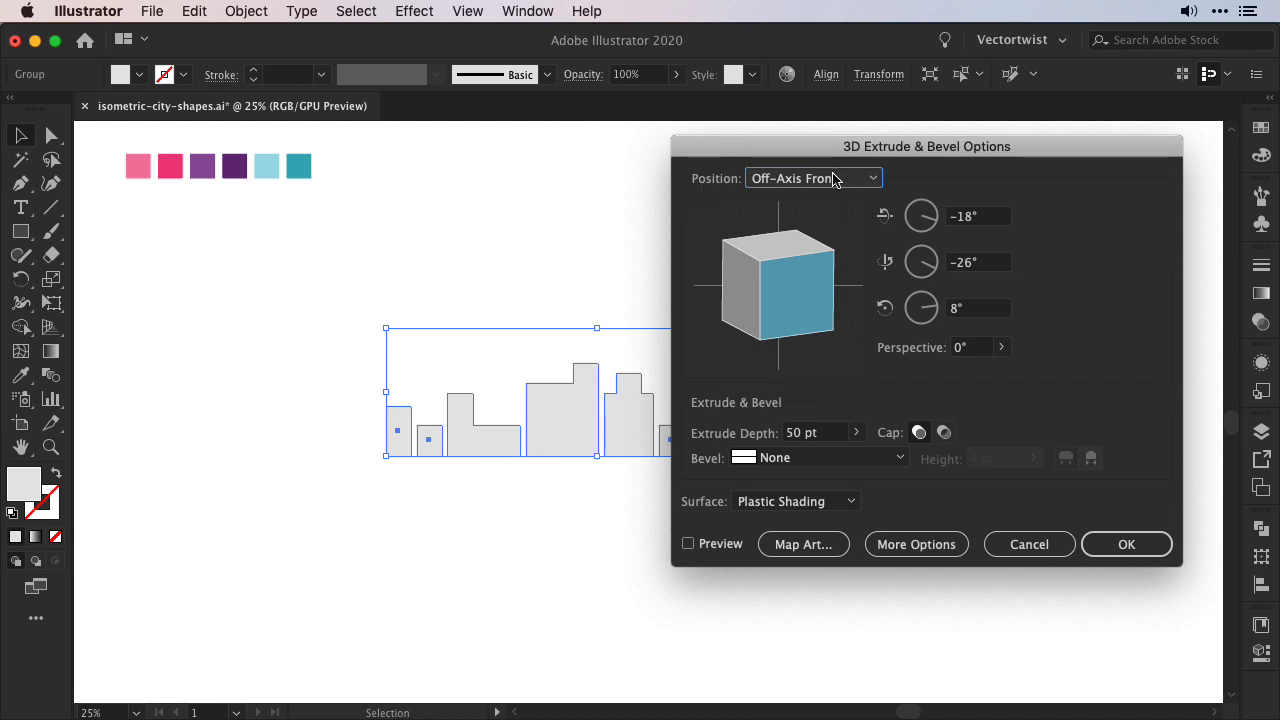
{"action": "left_click", "coordinate": [840, 178]}
{"action": "left_click", "coordinate": [817, 522]}
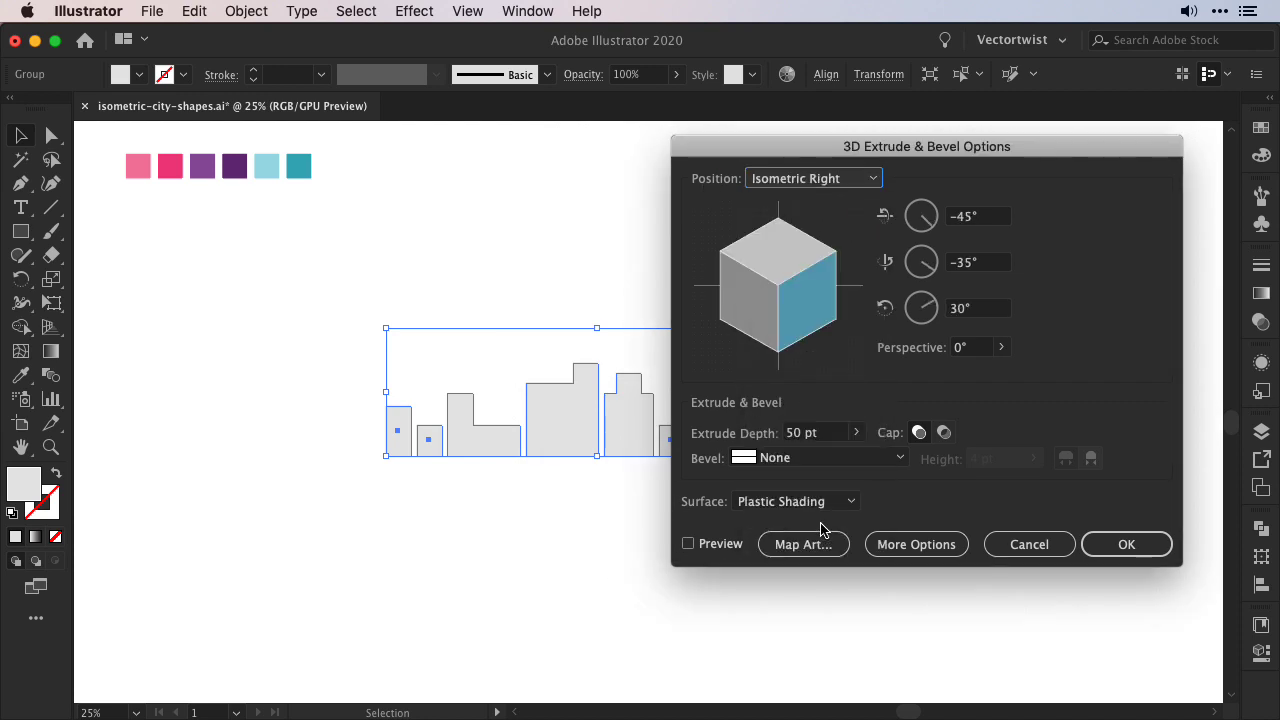
{"action": "left_click", "coordinate": [688, 546]}
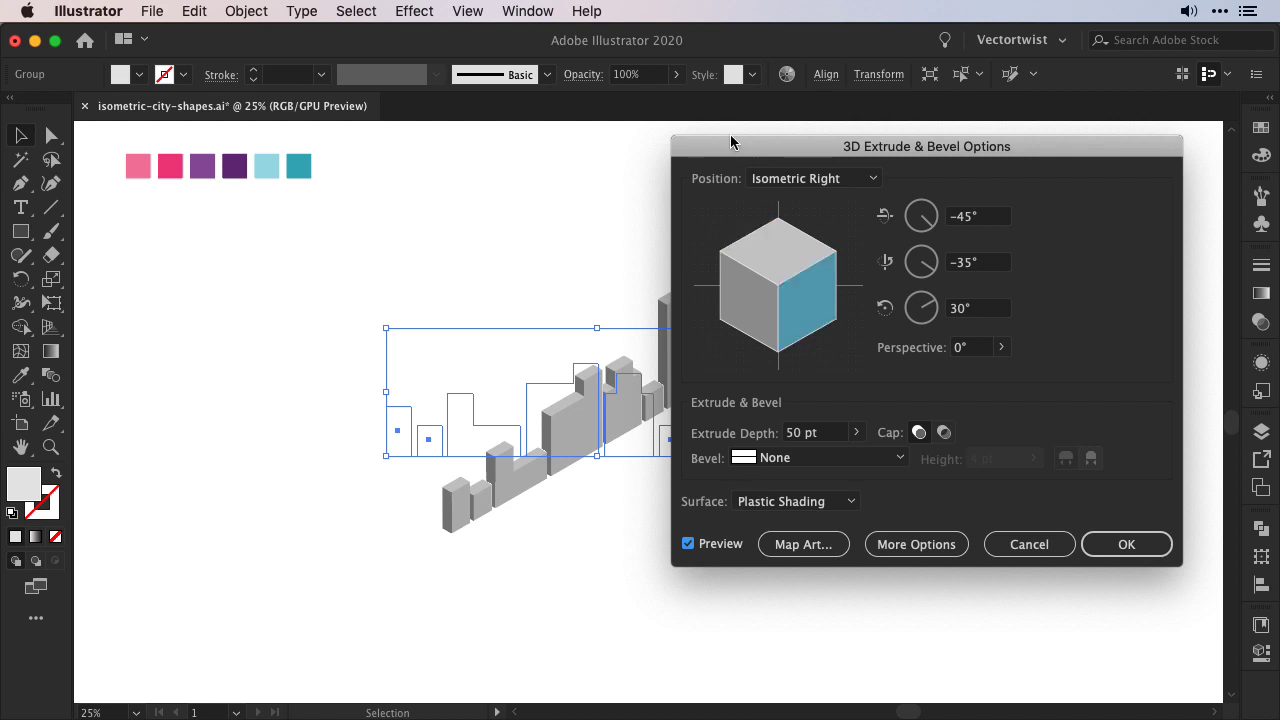
{"action": "left_click_drag", "start_coordinate": [730, 140], "coordinate": [777, 137]}
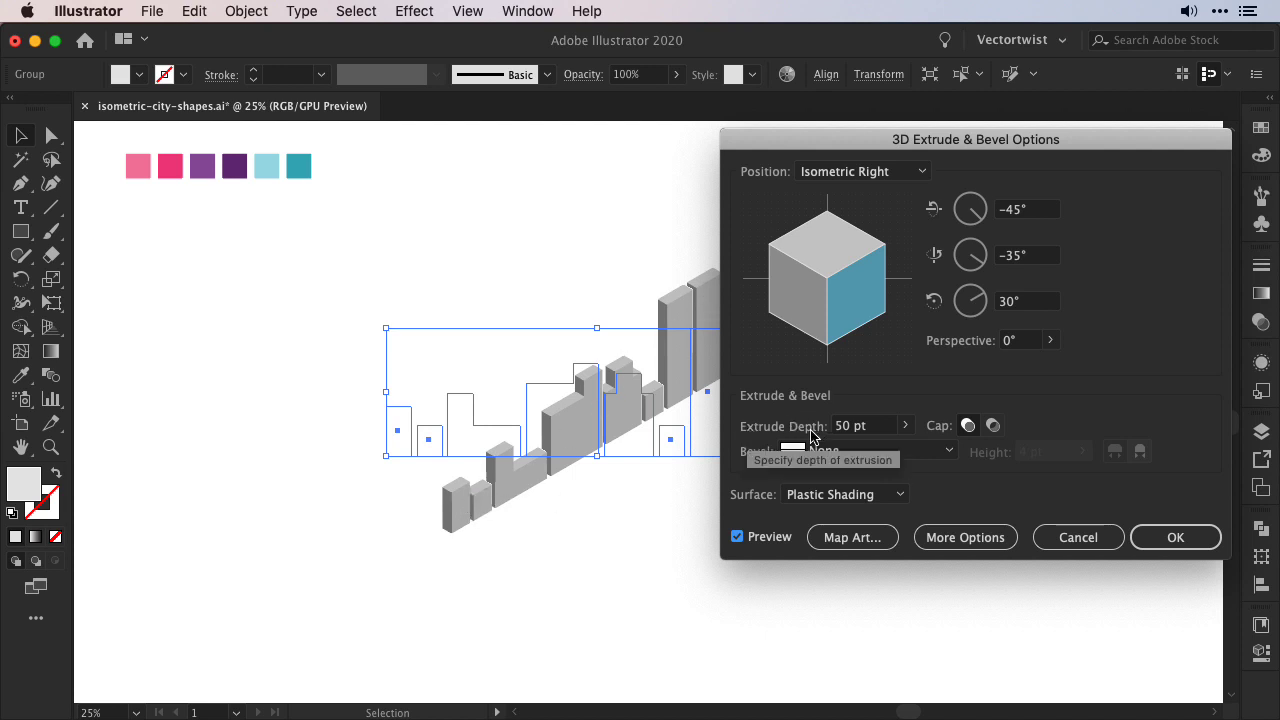
{"action": "double_click", "coordinate": [842, 426]}
{"action": "type", "text": "20"}
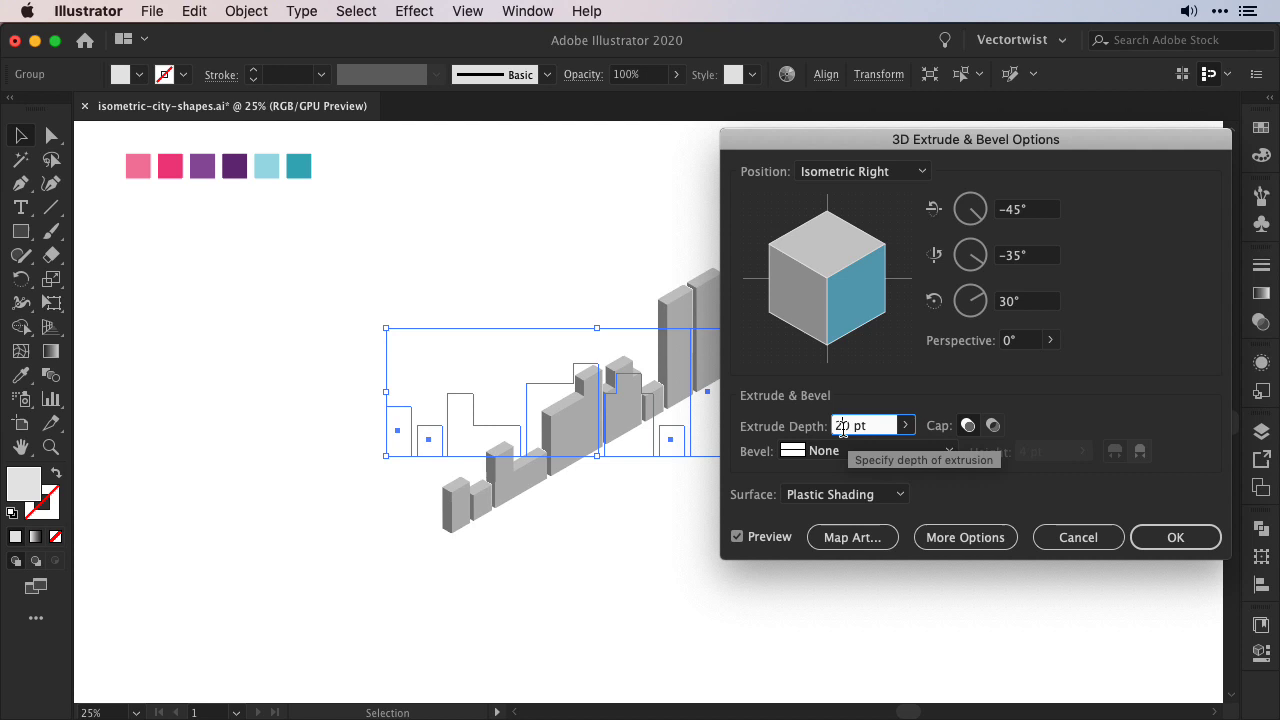
{"action": "type", "text": "0"}
{"action": "left_click", "coordinate": [737, 537]}
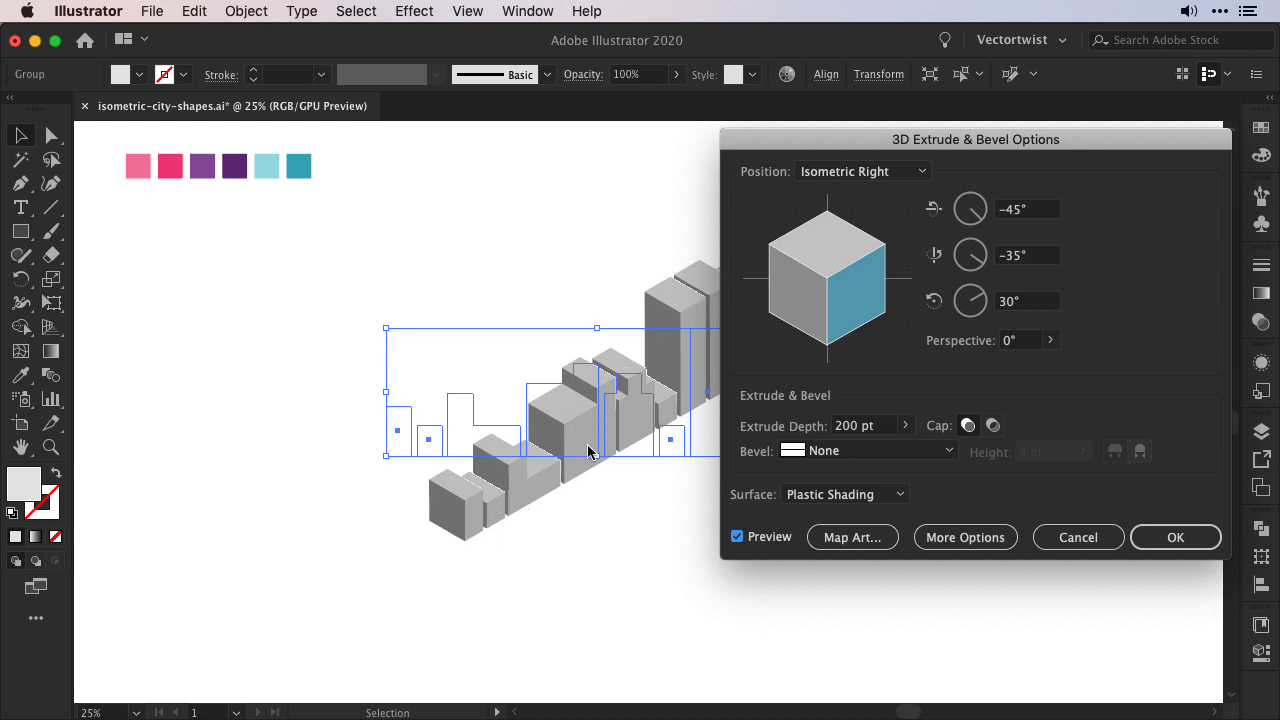
{"action": "left_click", "coordinate": [1172, 537]}
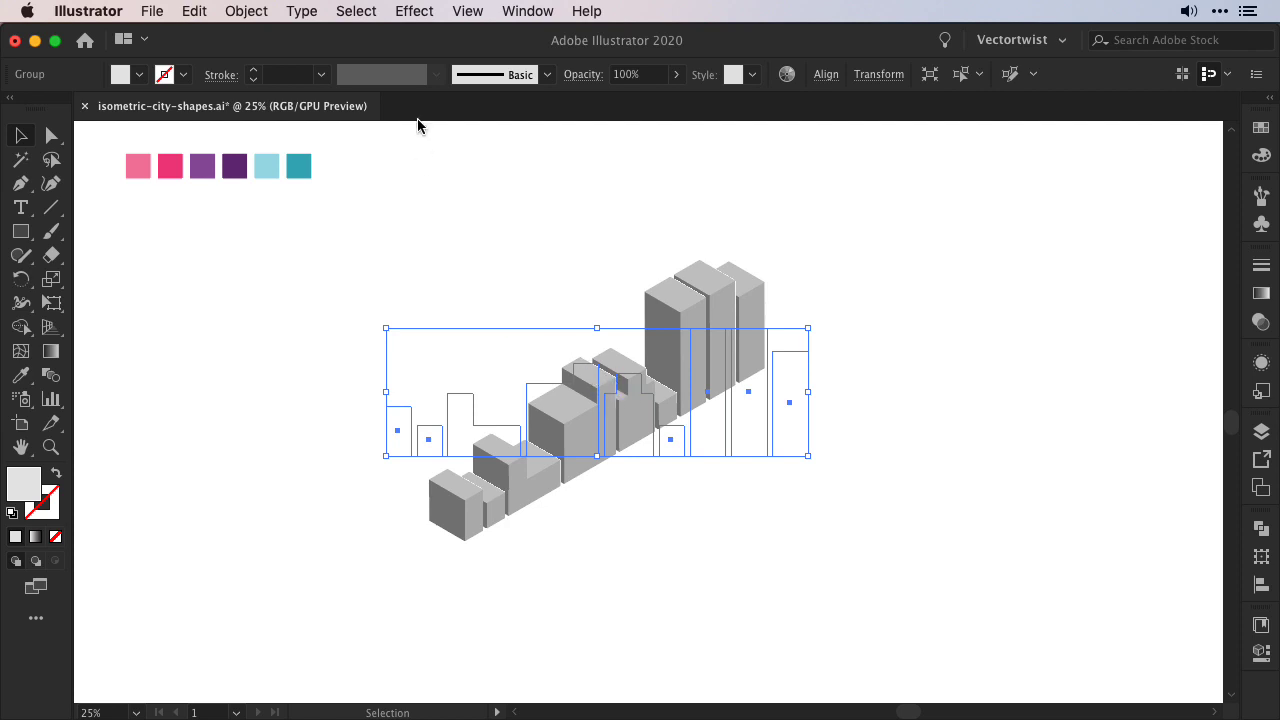
Switch the artwork view to Preview on CPU
{"action": "left_click", "coordinate": [469, 14]}
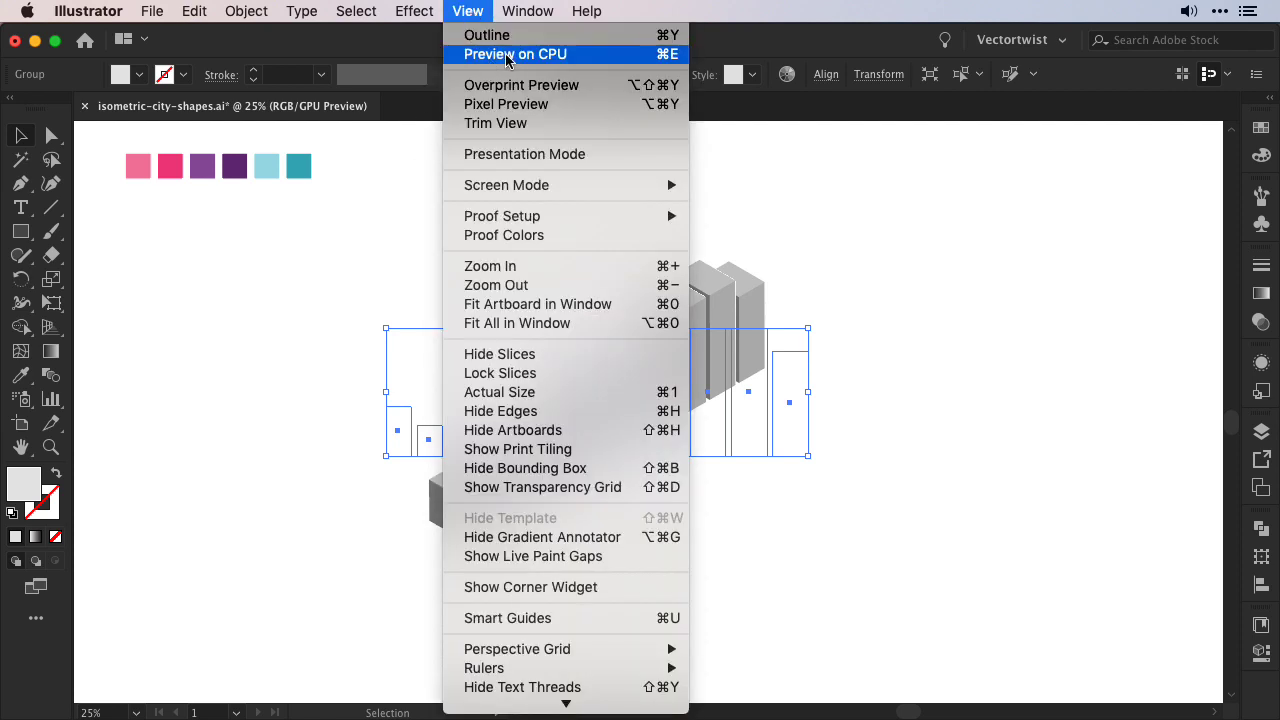
{"action": "left_click", "coordinate": [552, 54]}
{"action": "left_click", "coordinate": [853, 377]}
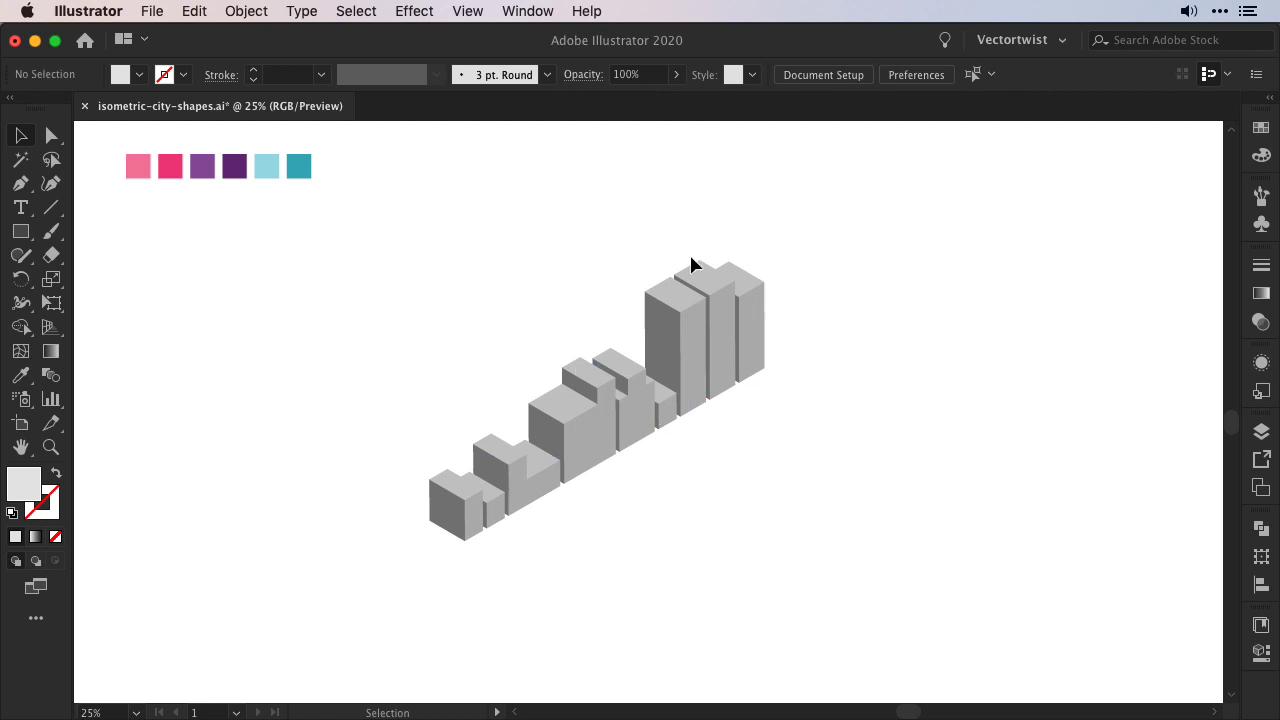
Duplicate the building row down and right, then reflect the copy vertically
{"action": "left_click", "coordinate": [580, 414]}
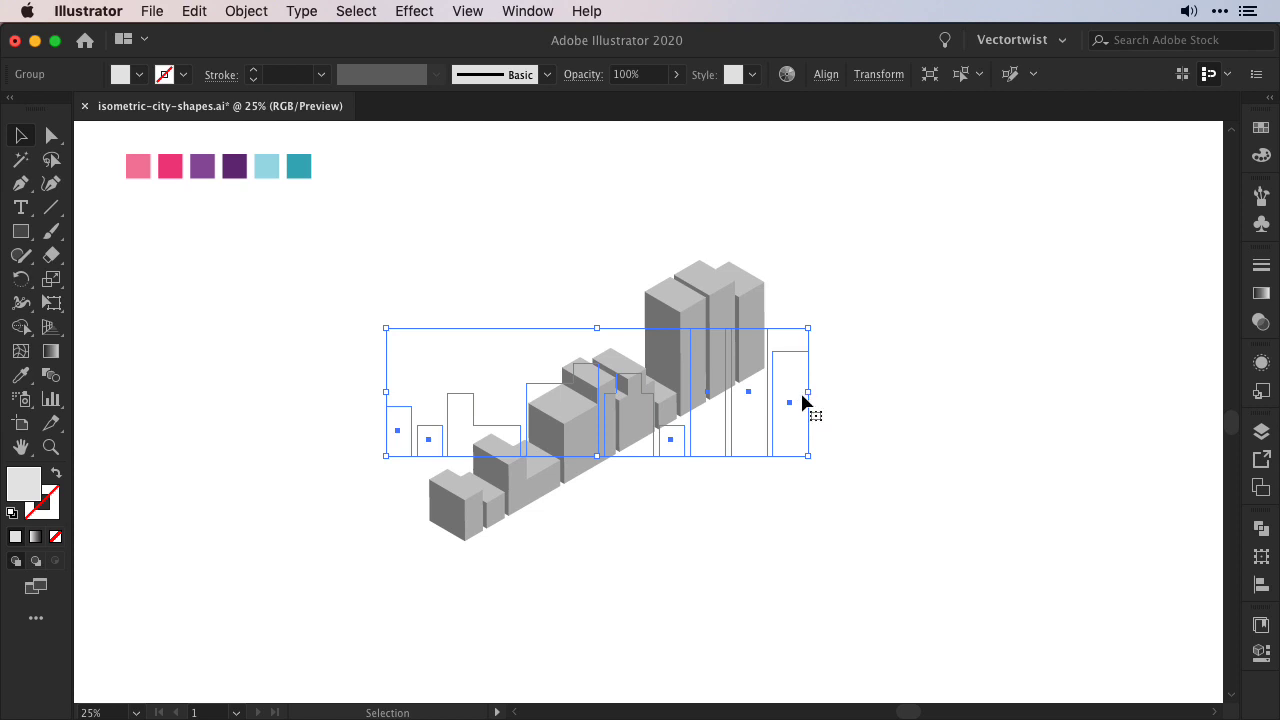
{"action": "left_click_drag", "start_coordinate": [590, 420], "coordinate": [662, 489]}
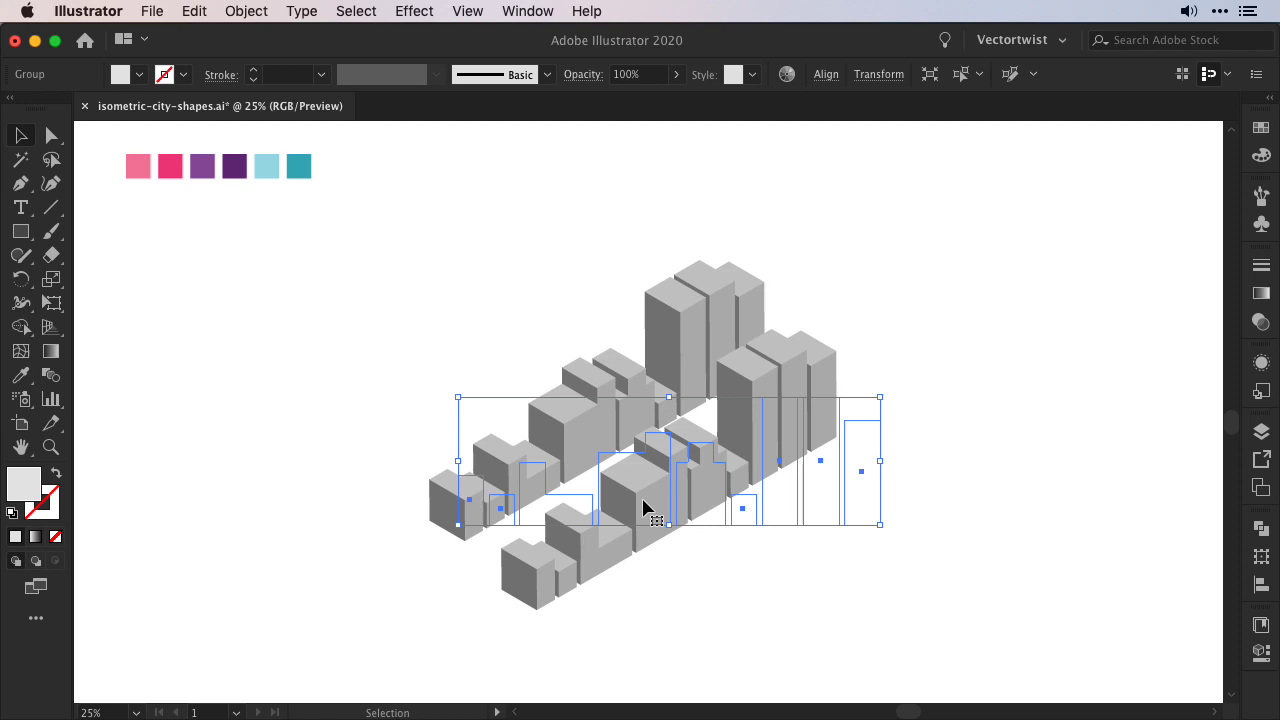
{"action": "left_click", "coordinate": [246, 11]}
{"action": "mouse_move", "coordinate": [250, 36]}
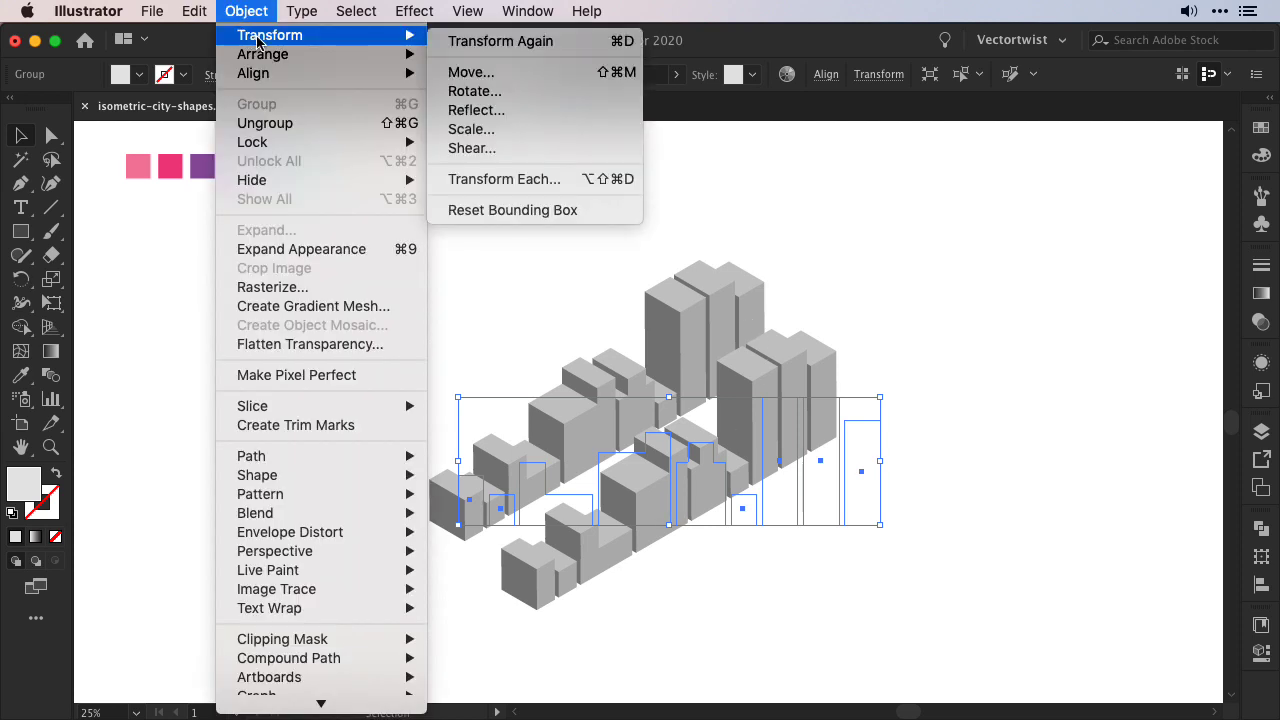
{"action": "left_click", "coordinate": [497, 112]}
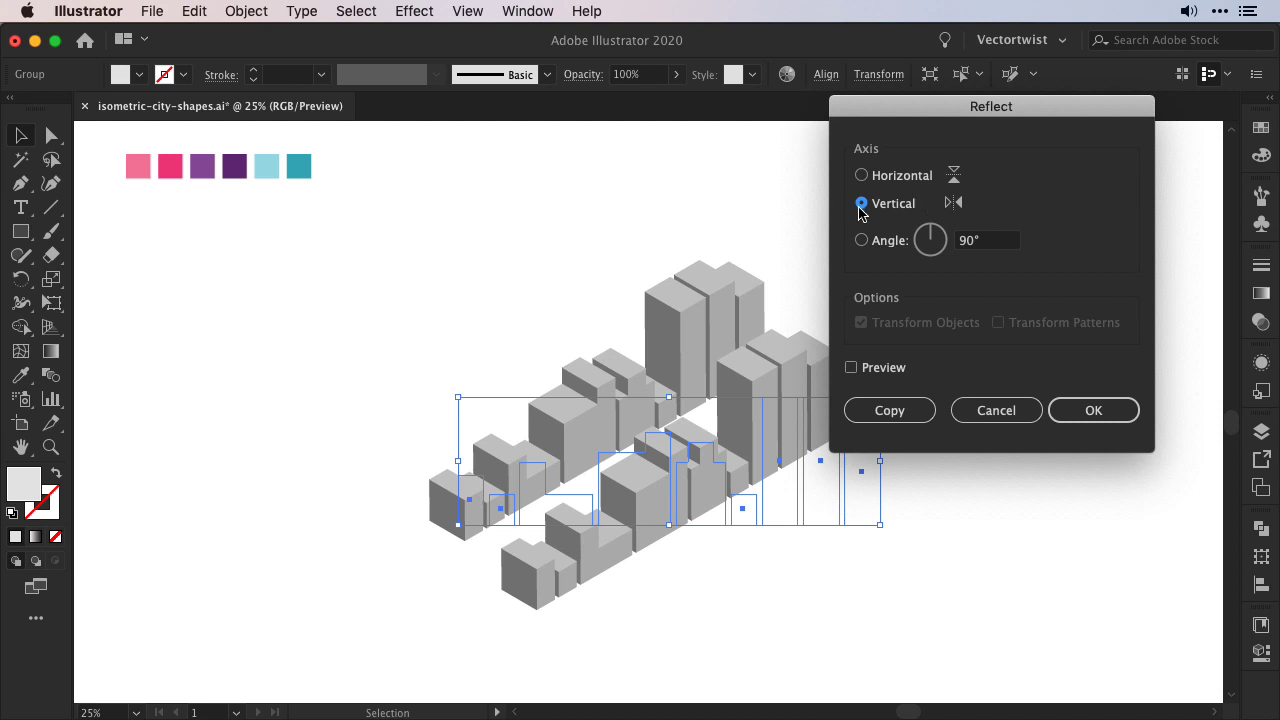
{"action": "left_click", "coordinate": [851, 367]}
{"action": "left_click_drag", "start_coordinate": [1012, 109], "coordinate": [293, 103]}
{"action": "left_click", "coordinate": [370, 400]}
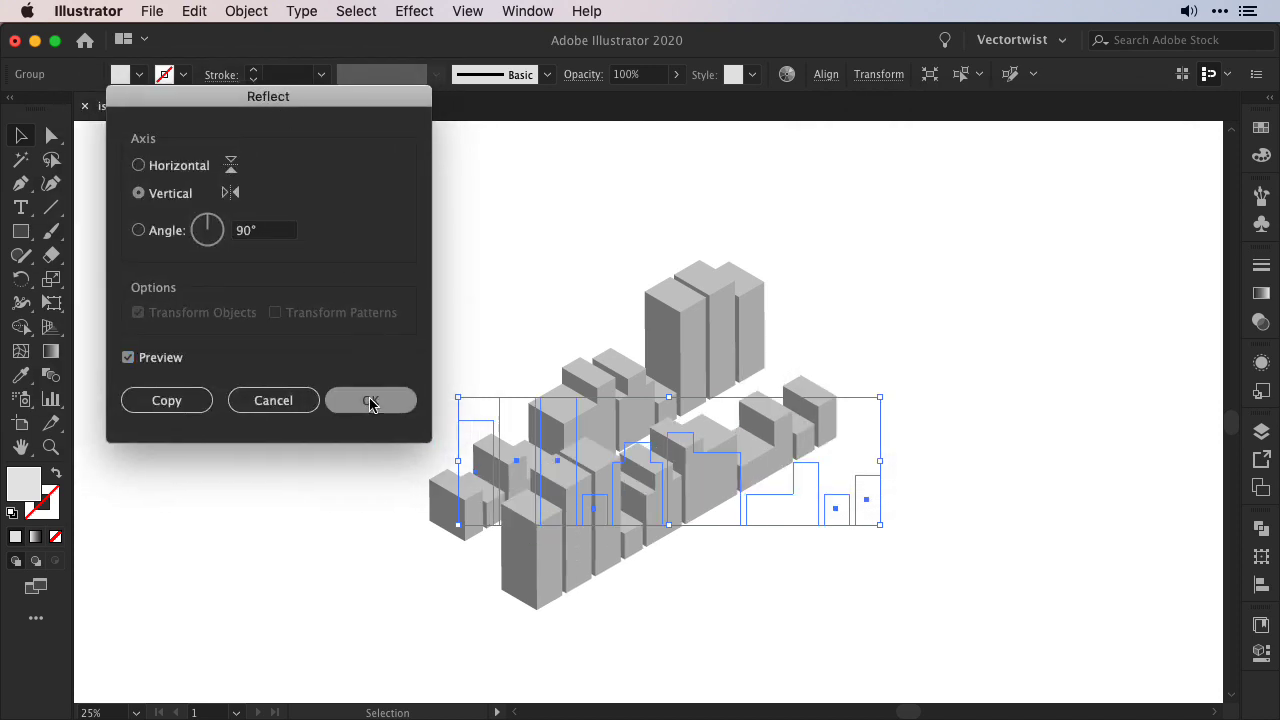
Duplicate another building row down and right and reflect it vertically
{"action": "left_click", "coordinate": [932, 652]}
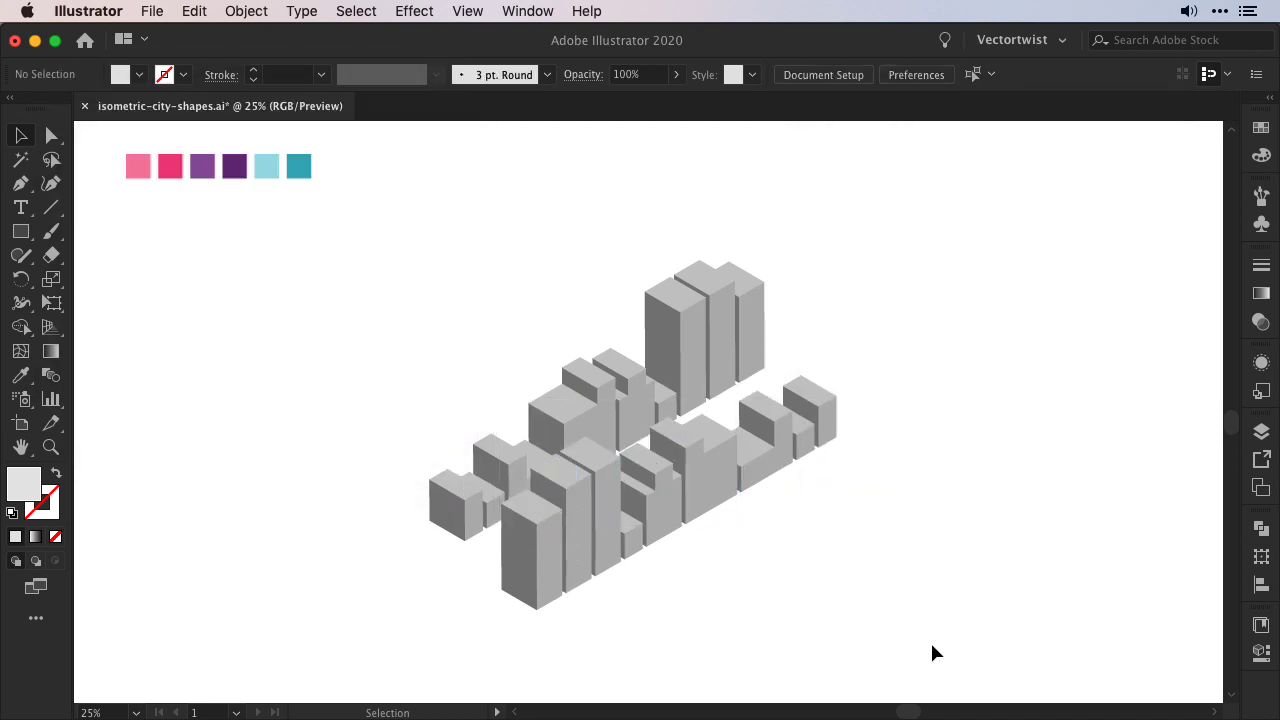
{"action": "left_click", "coordinate": [624, 546]}
{"action": "left_click", "coordinate": [786, 563]}
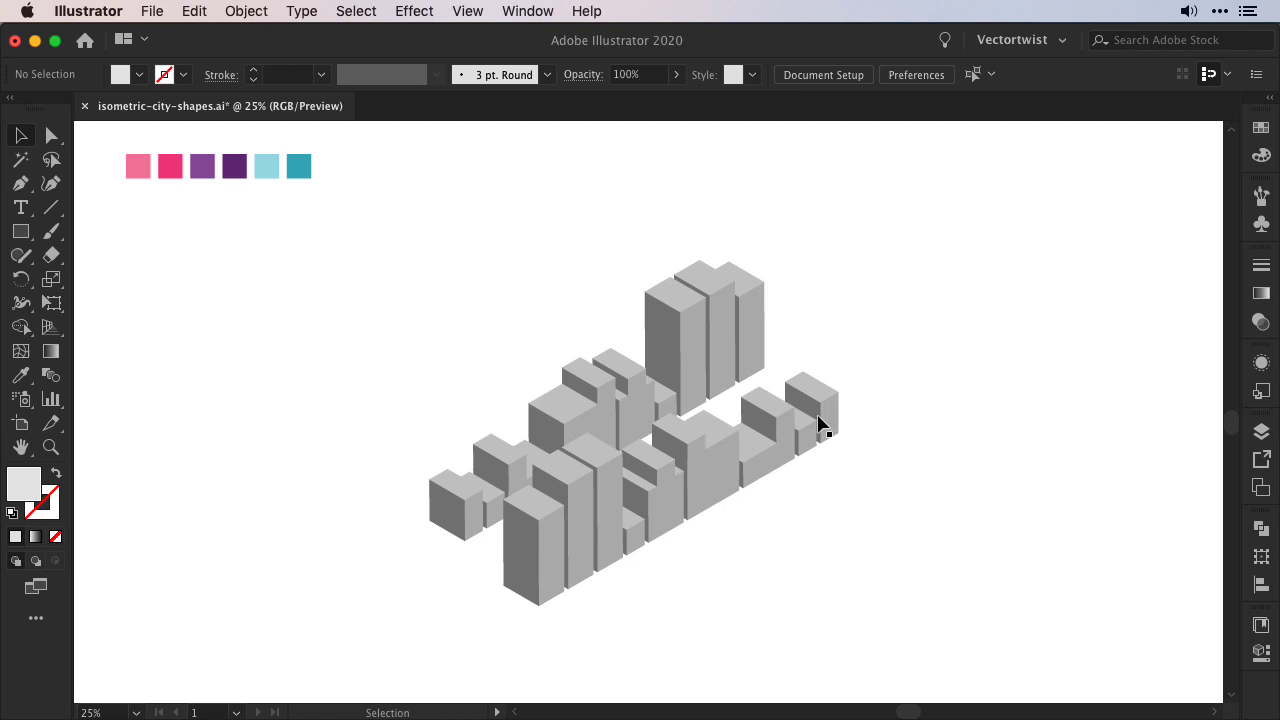
{"action": "left_click_drag", "start_coordinate": [691, 480], "coordinate": [786, 543]}
{"action": "left_click", "coordinate": [246, 11]}
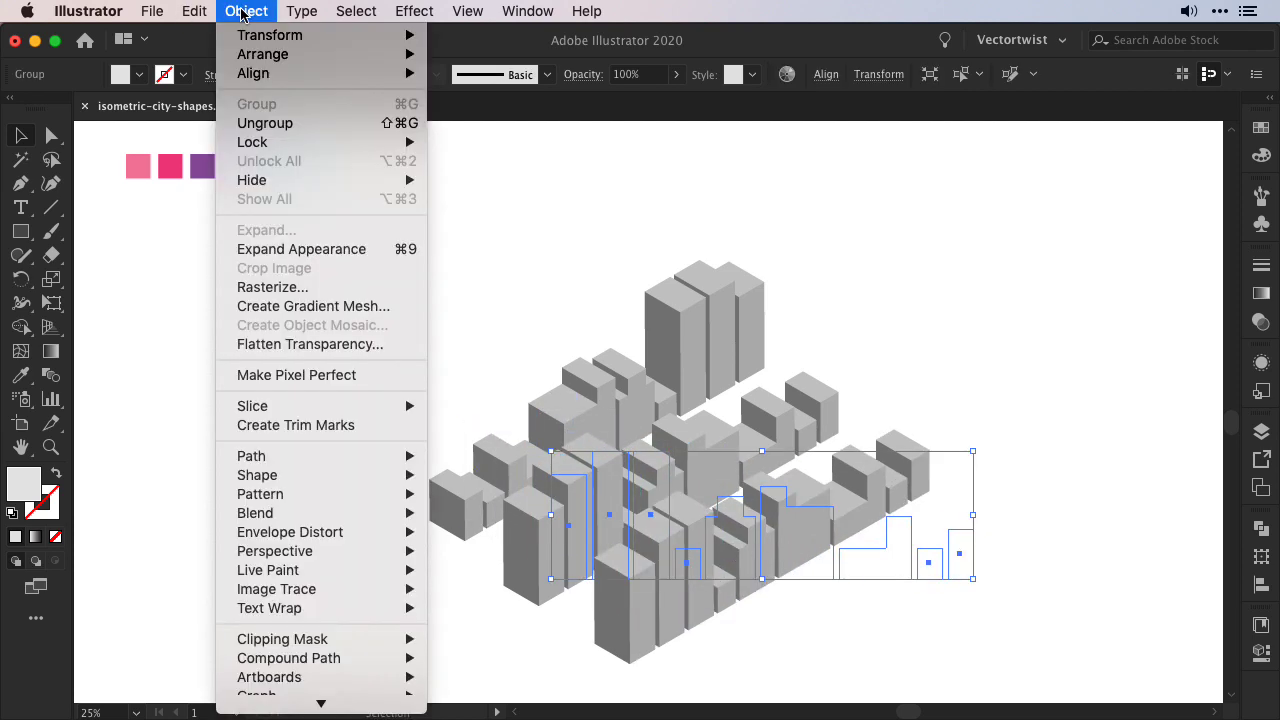
{"action": "mouse_move", "coordinate": [250, 40]}
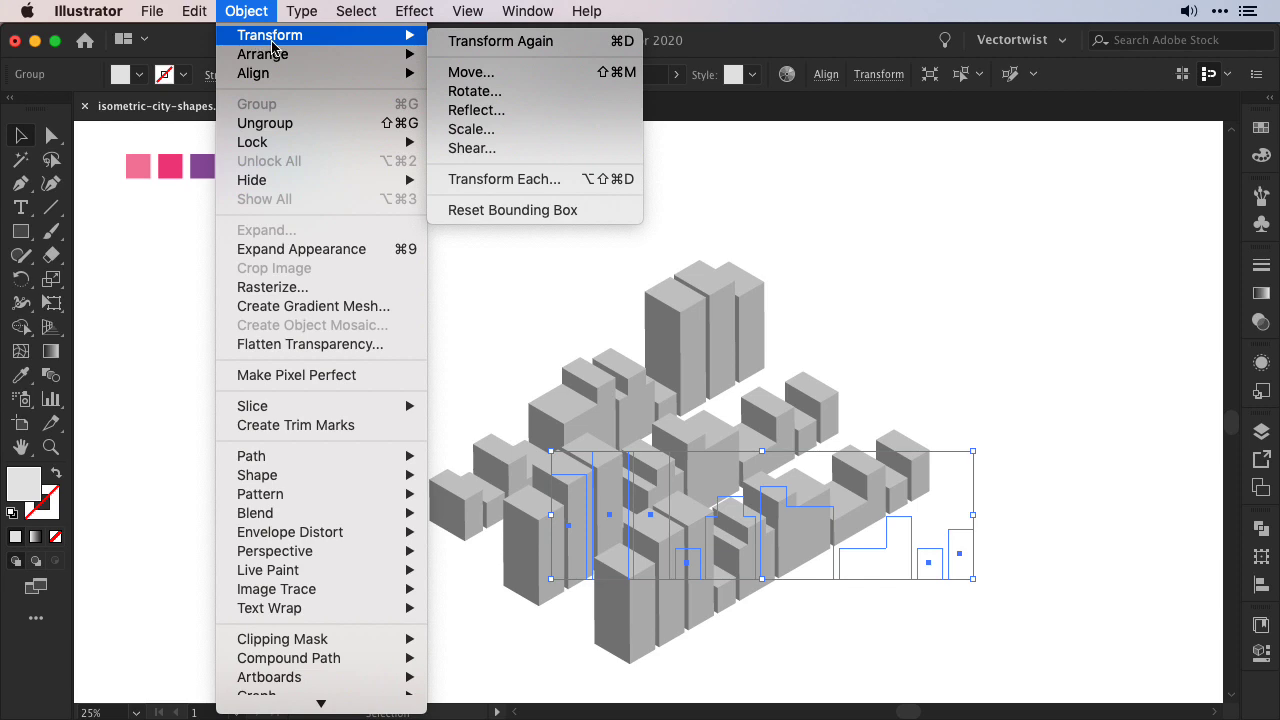
{"action": "left_click", "coordinate": [566, 112]}
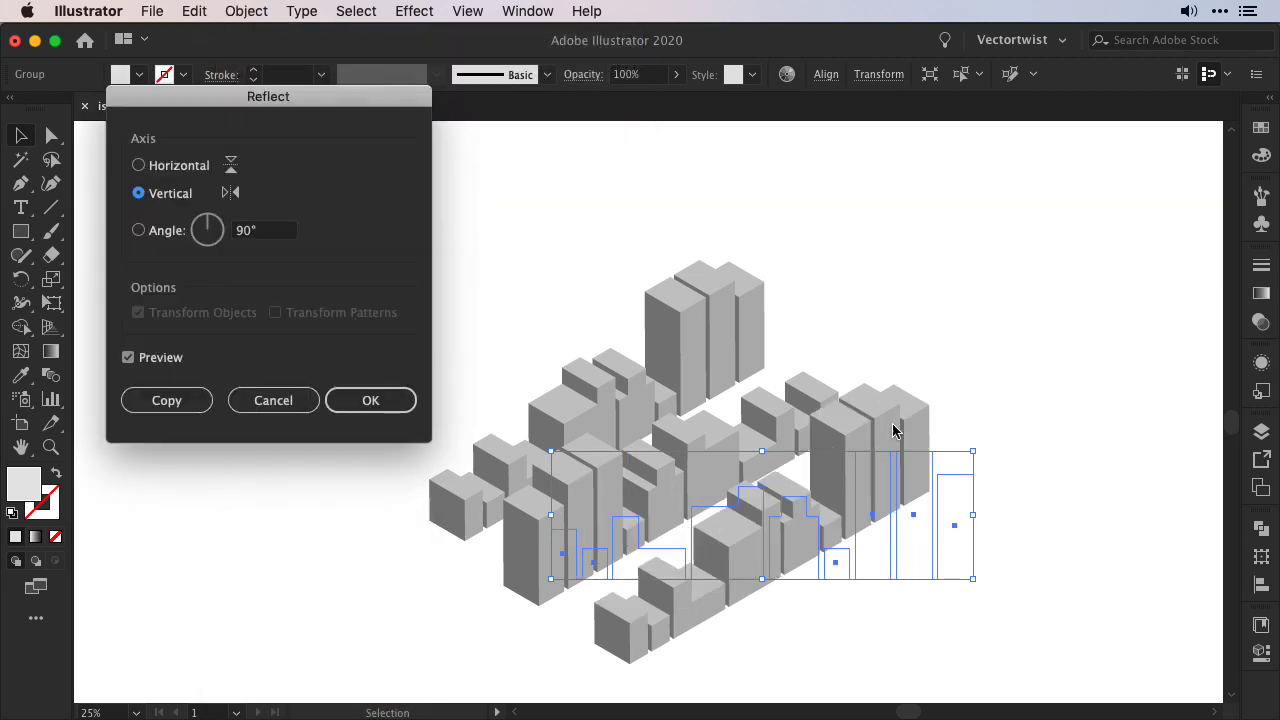
{"action": "left_click", "coordinate": [381, 405]}
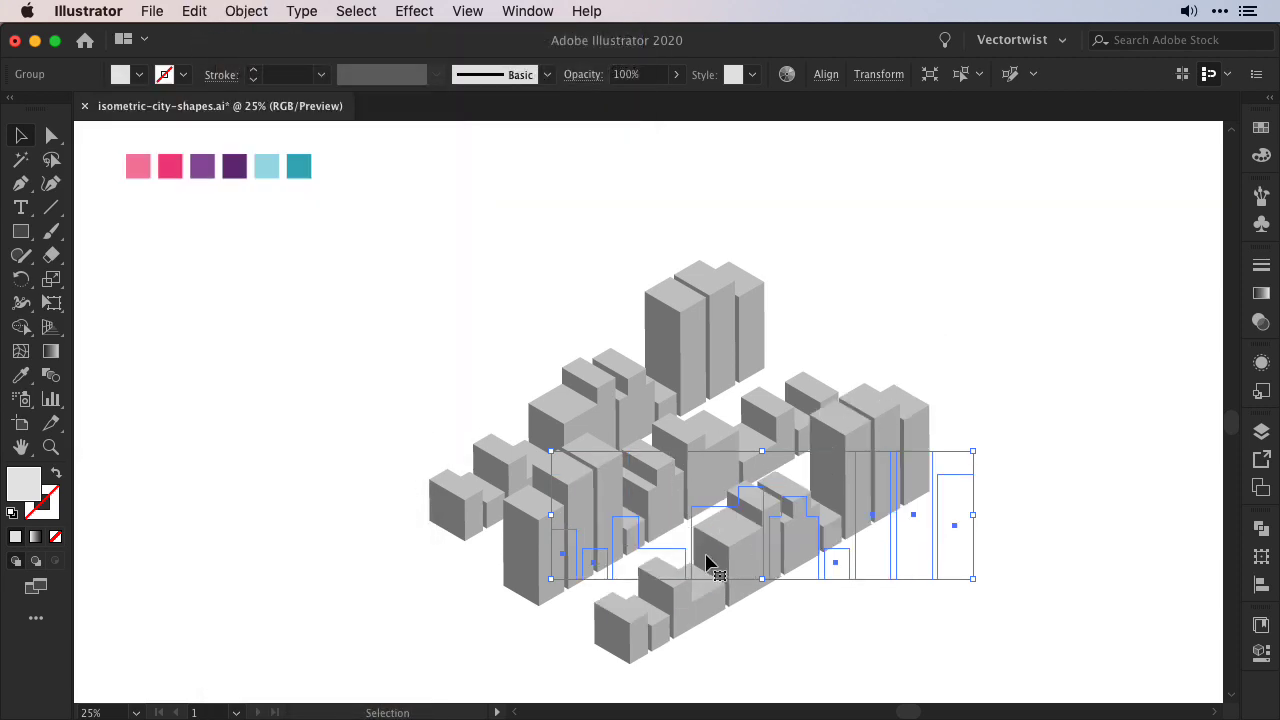
Raise the top corners of a thin front building and stretch the small rectangle upward
{"action": "left_click", "coordinate": [52, 137]}
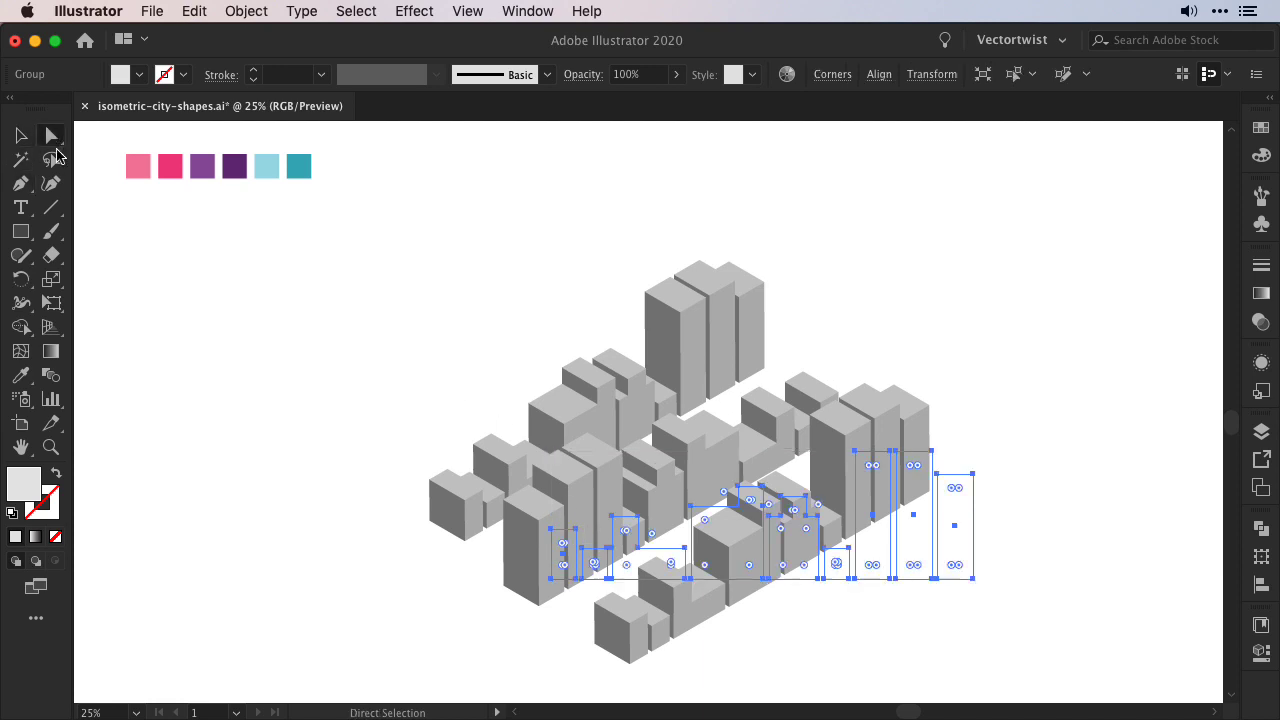
{"action": "left_click", "coordinate": [551, 537]}
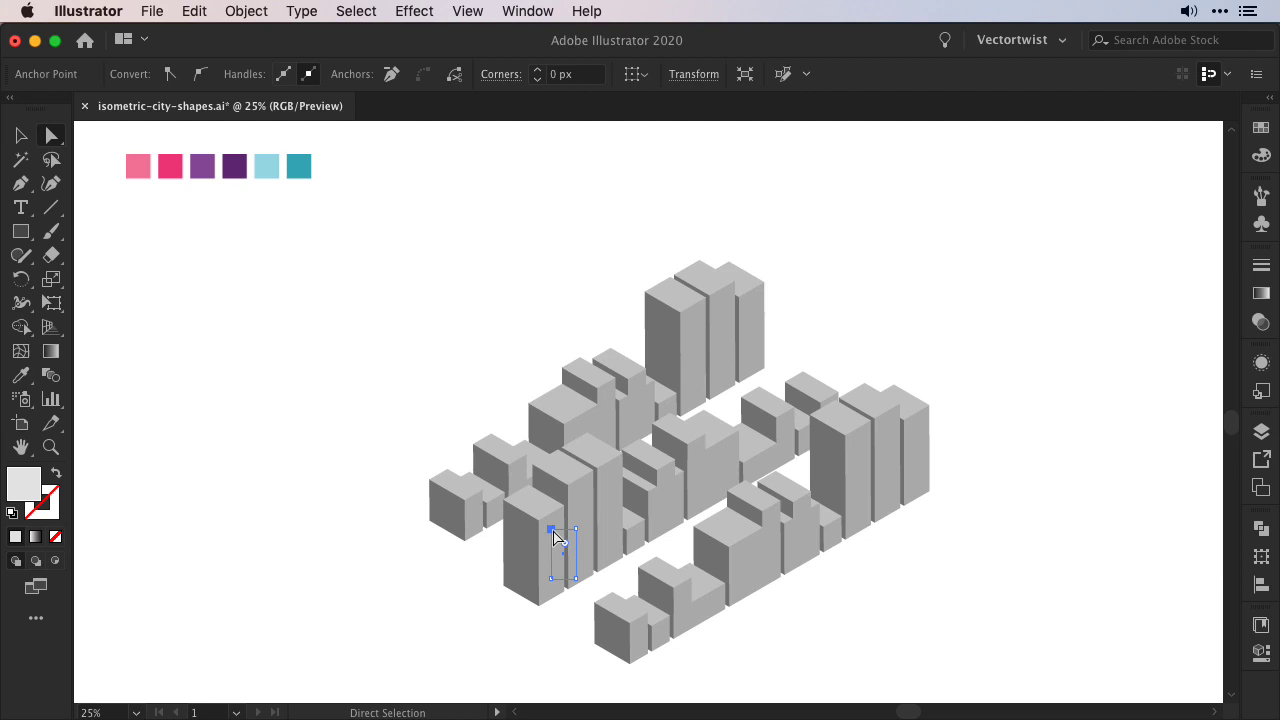
{"action": "left_click", "coordinate": [576, 529], "text": "shift"}
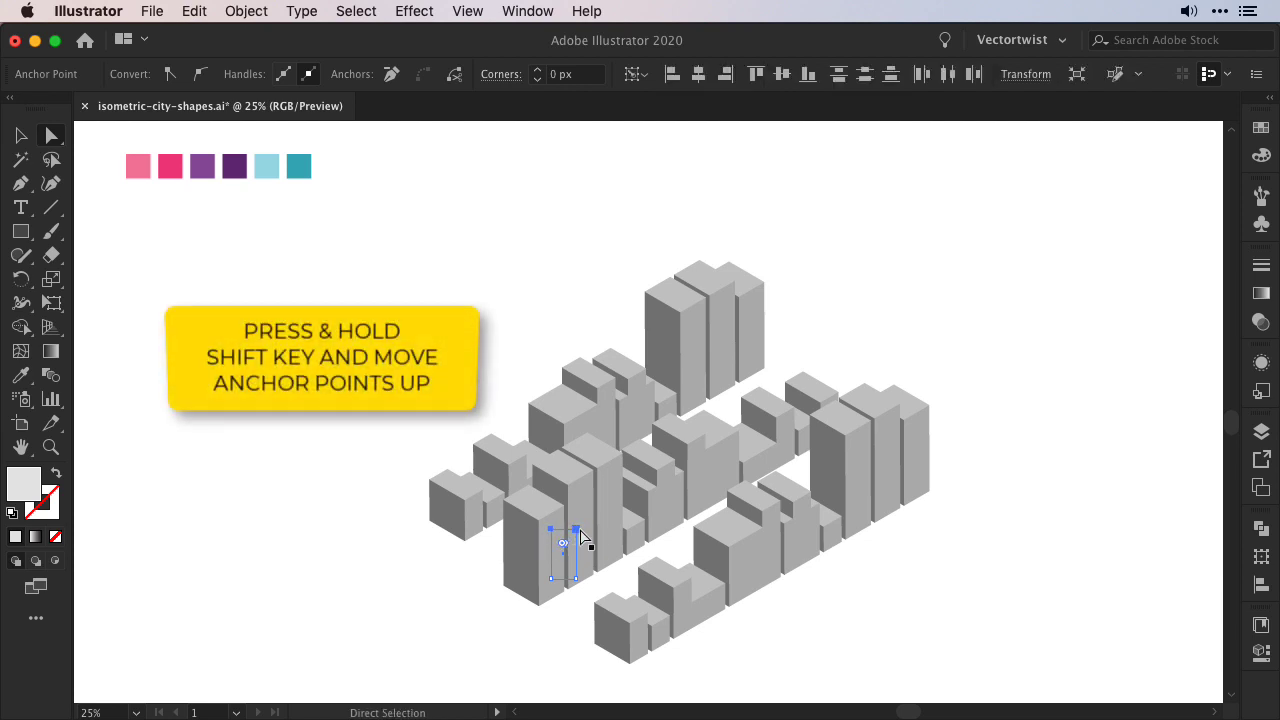
{"action": "left_click_drag", "start_coordinate": [577, 530], "coordinate": [576, 498]}
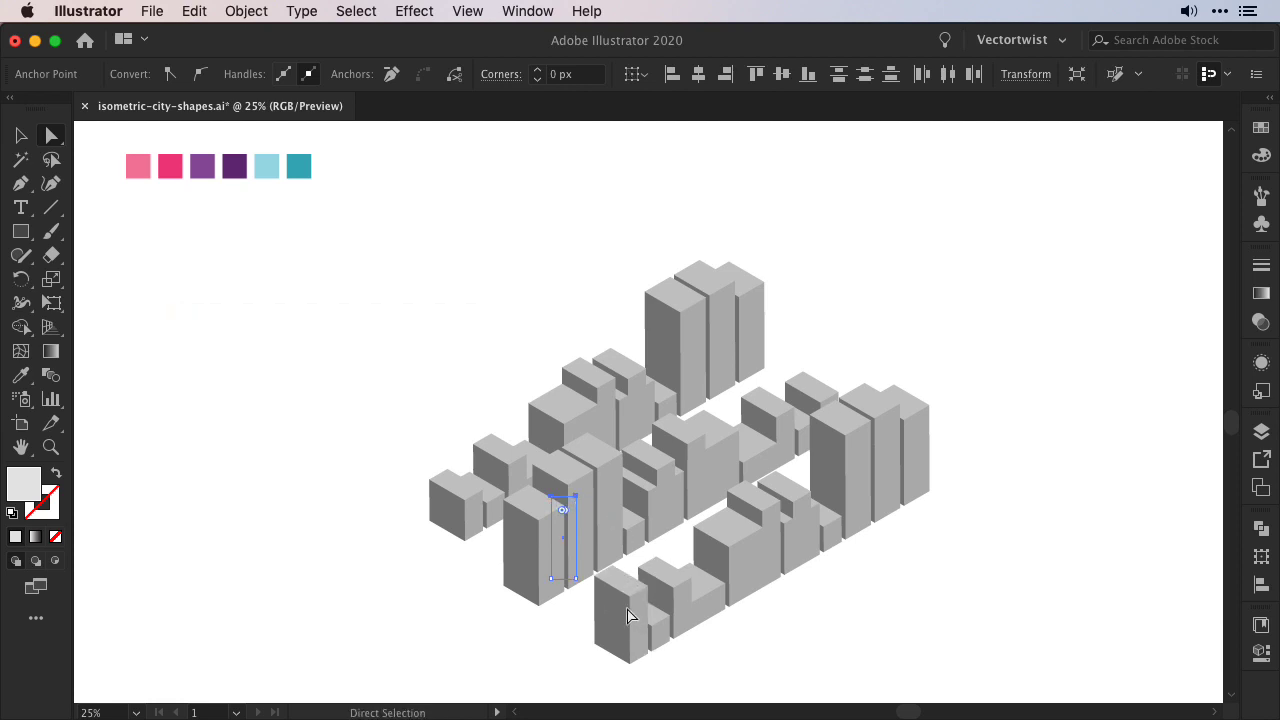
{"action": "left_click", "coordinate": [598, 562]}
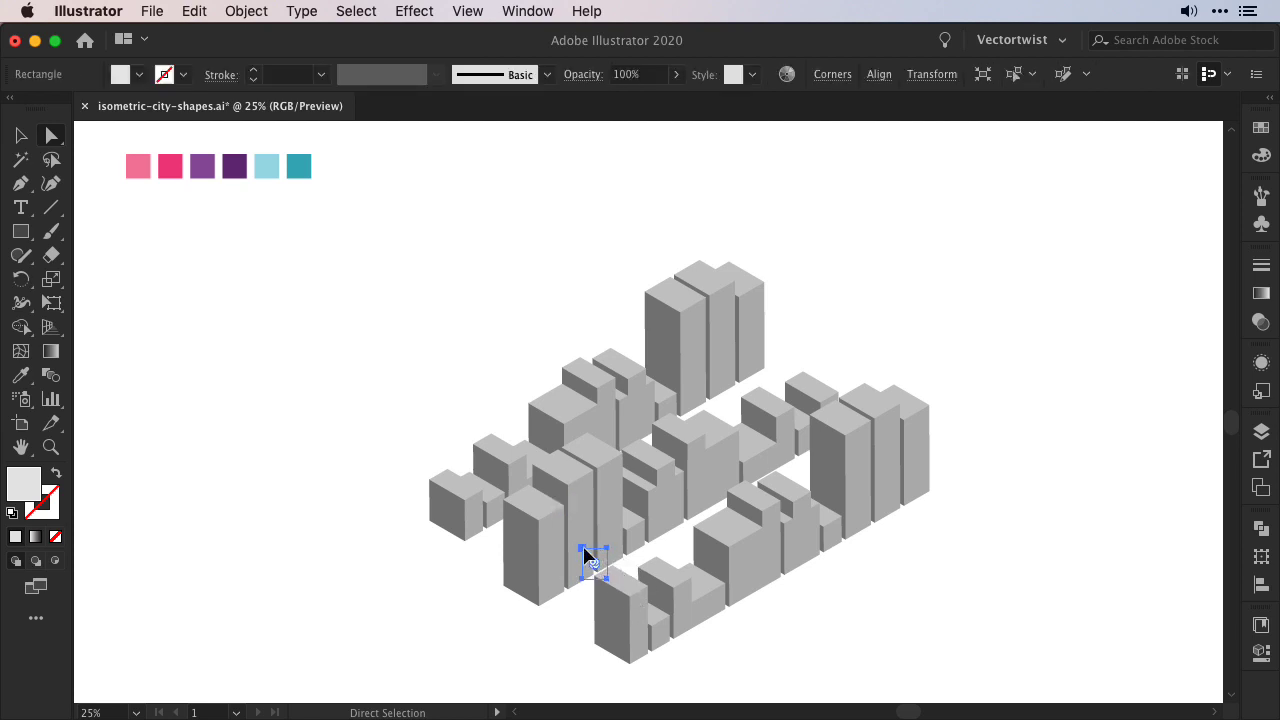
{"action": "left_click_drag", "start_coordinate": [586, 551], "coordinate": [686, 540]}
{"action": "left_click", "coordinate": [697, 603]}
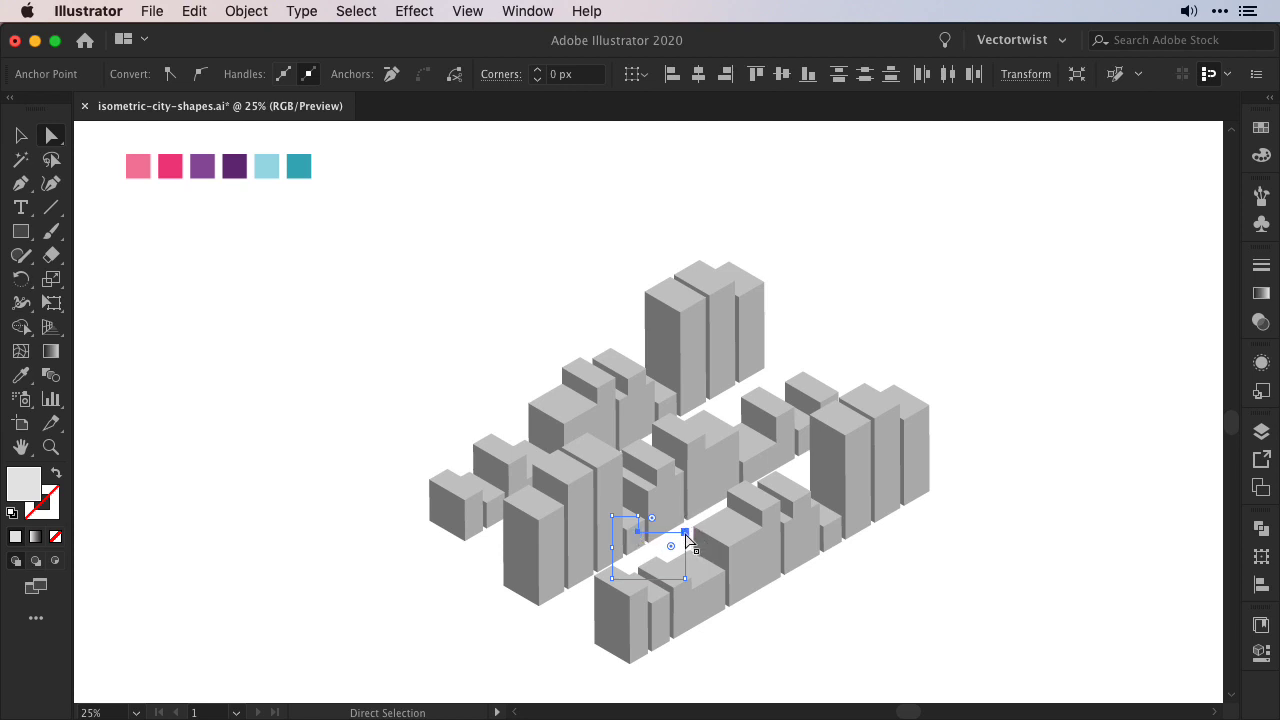
{"action": "left_click", "coordinate": [969, 392]}
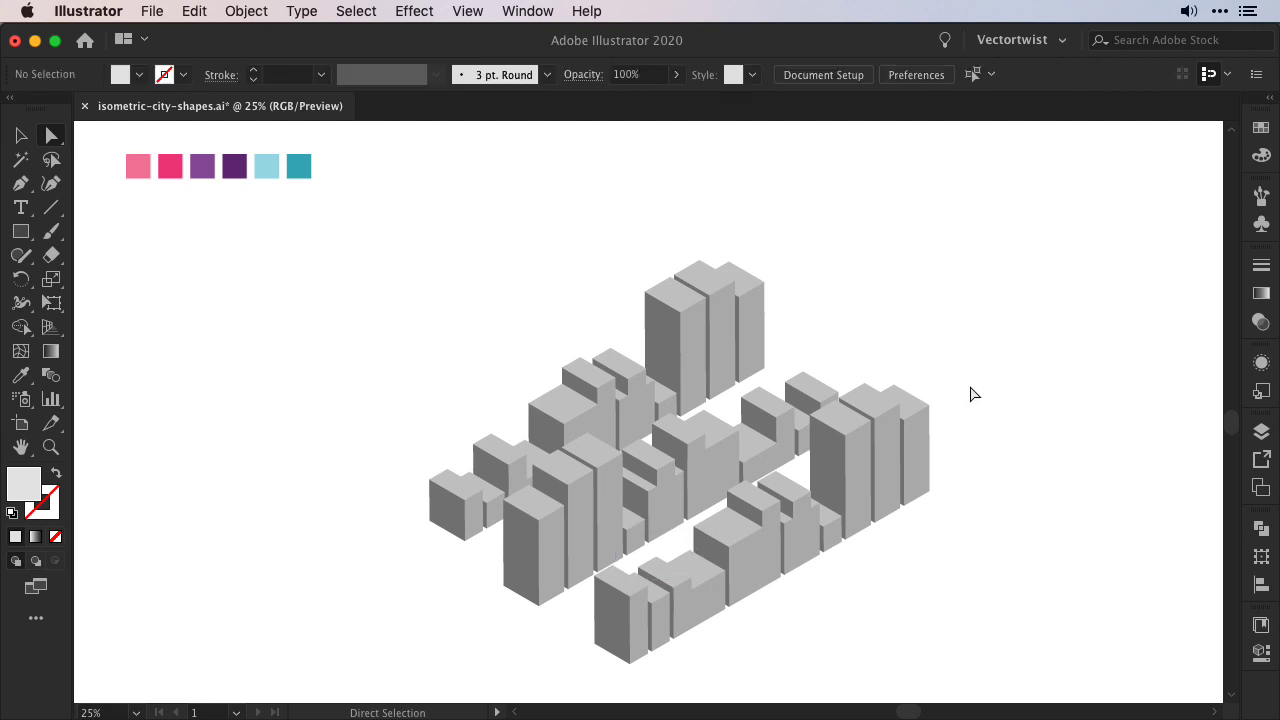
Move a building row over the front row and fill the front row light blue
{"action": "key", "text": "v"}
{"action": "left_click_drag", "start_coordinate": [652, 500], "coordinate": [634, 578]}
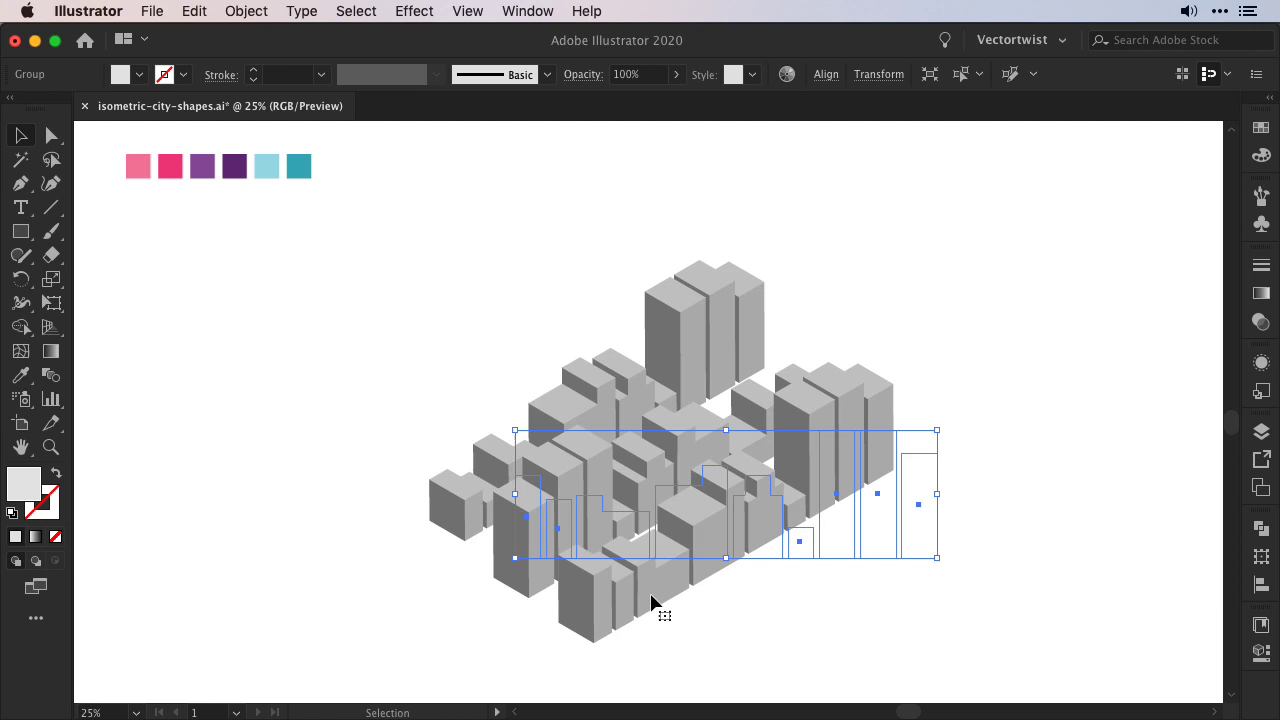
{"action": "key", "text": "super+shift+a"}
{"action": "left_click", "coordinate": [716, 543]}
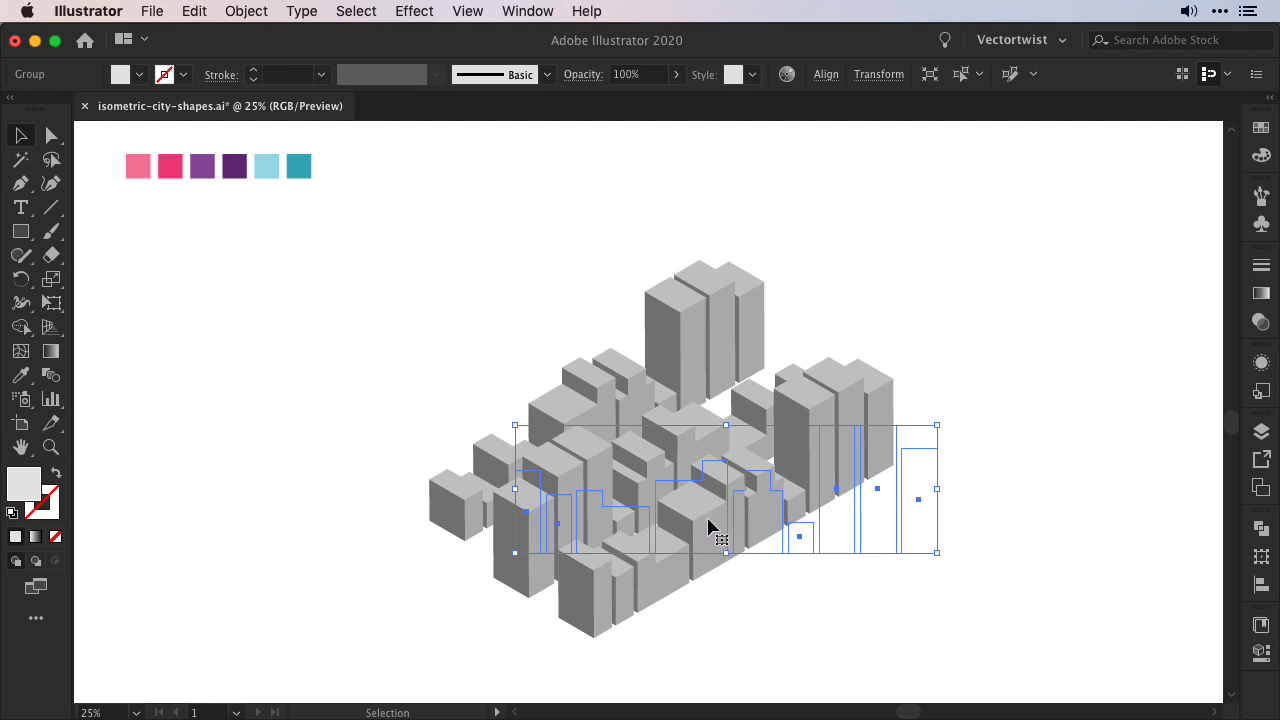
{"action": "key", "text": "i"}
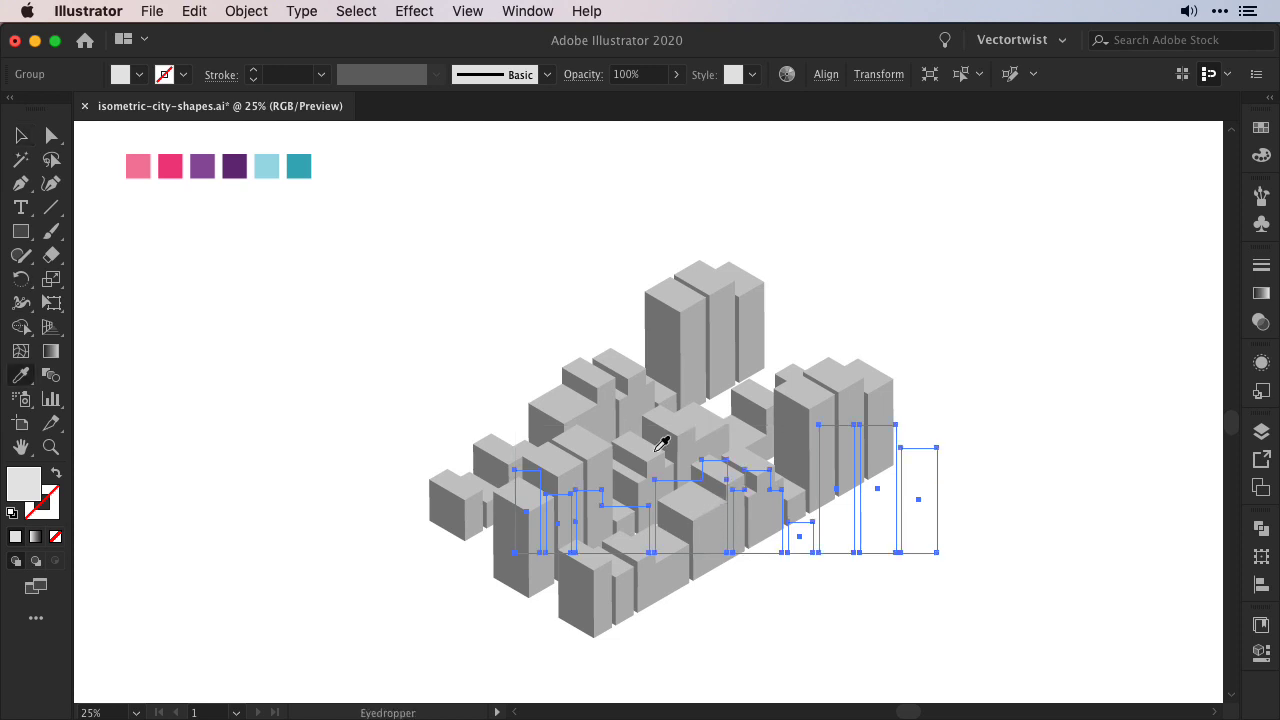
{"action": "left_click", "coordinate": [267, 163]}
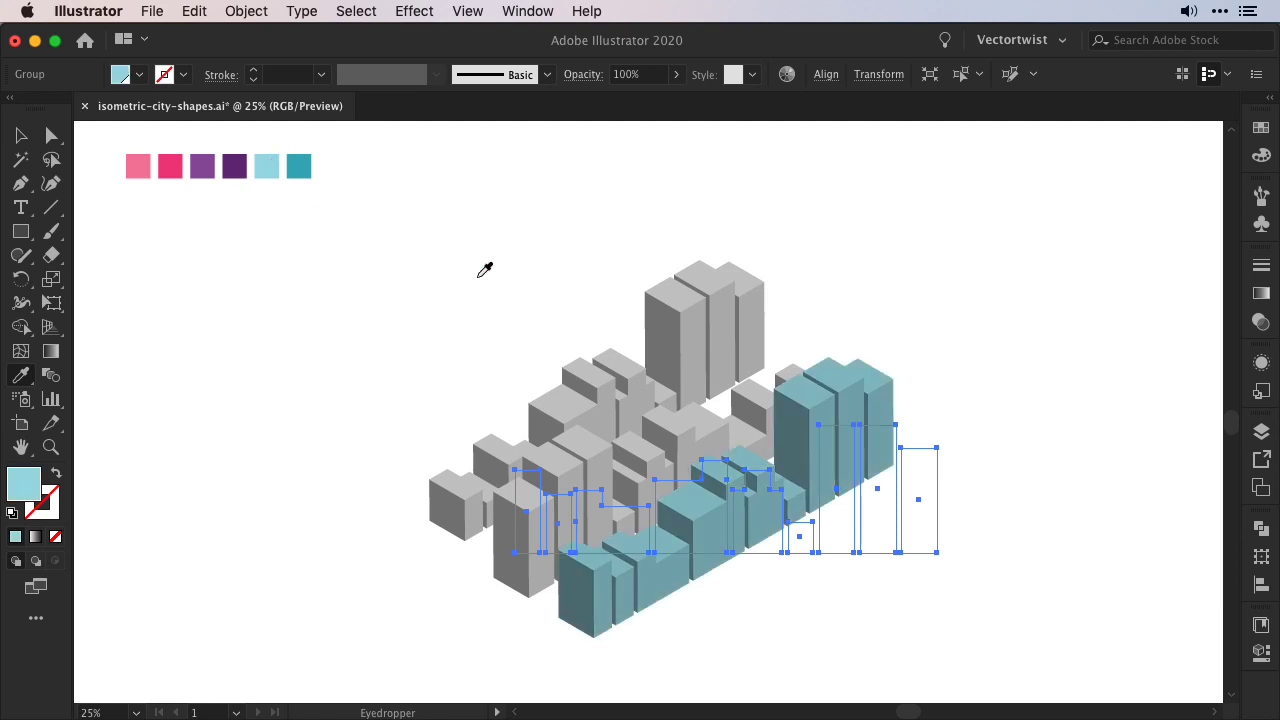
{"action": "key", "text": "v"}
{"action": "left_click", "coordinate": [870, 256]}
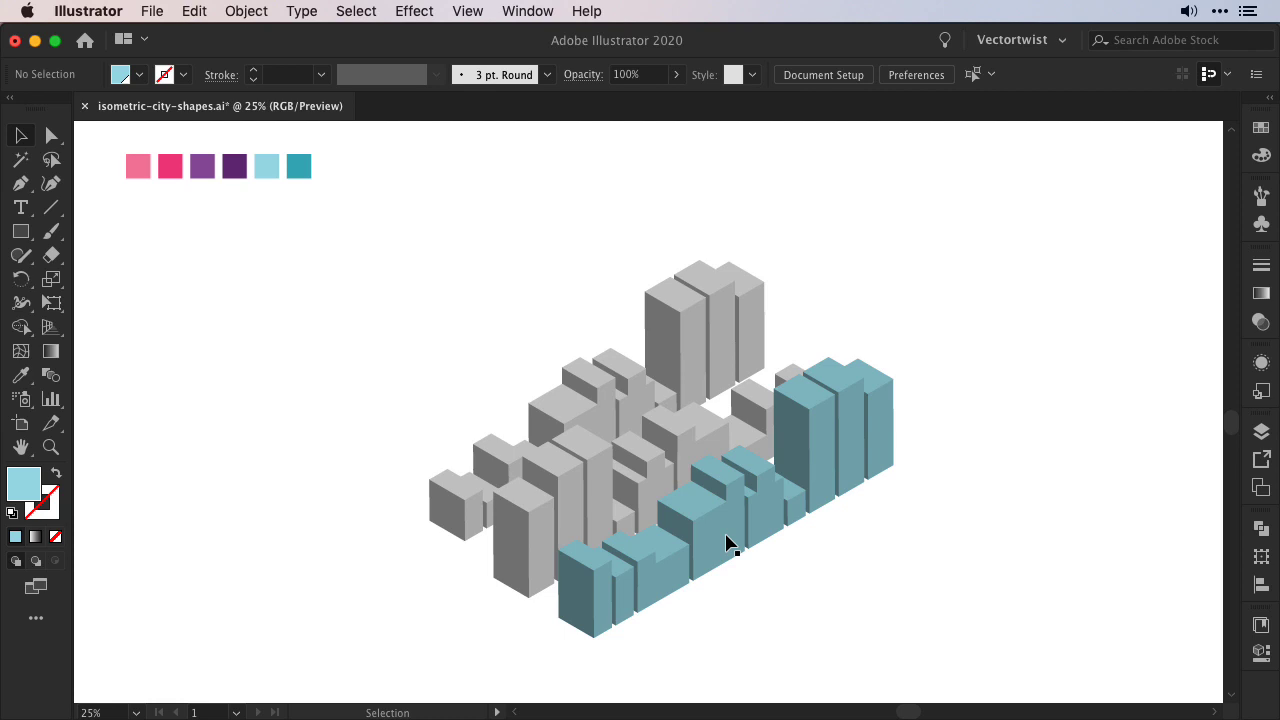
Fill the middle building row pink and the back row teal
{"action": "left_click", "coordinate": [660, 456]}
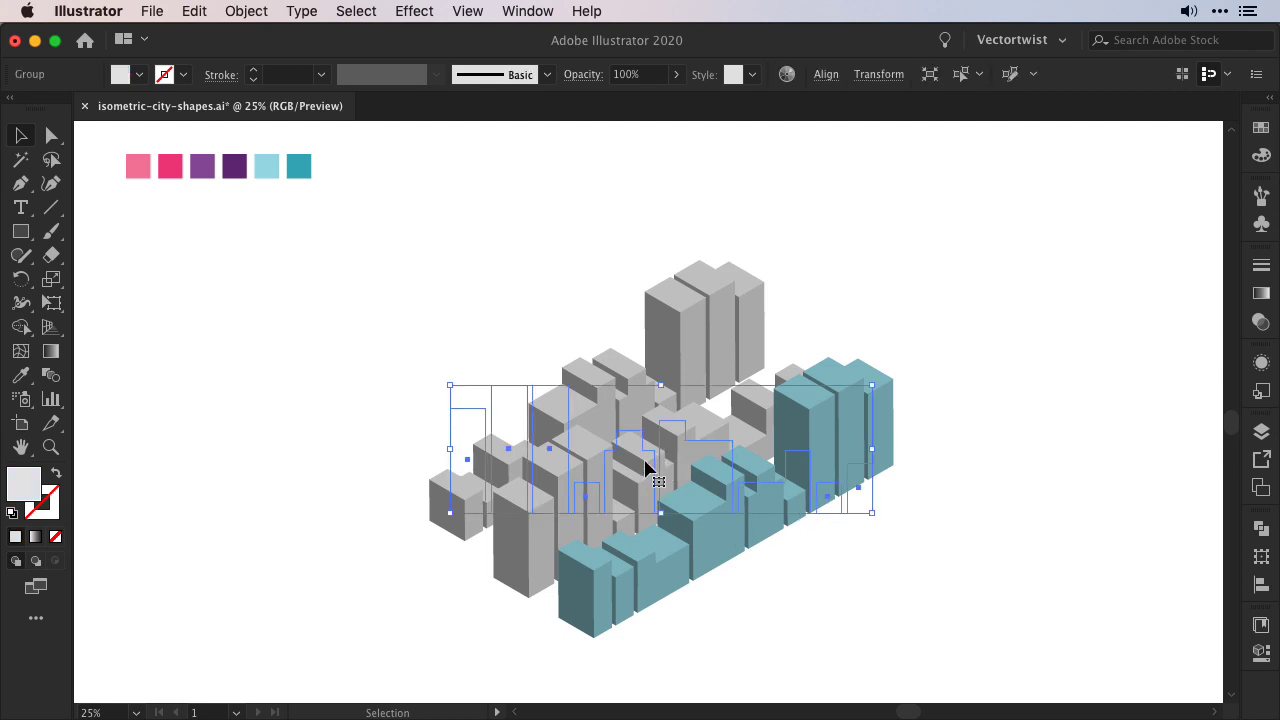
{"action": "key", "text": "i"}
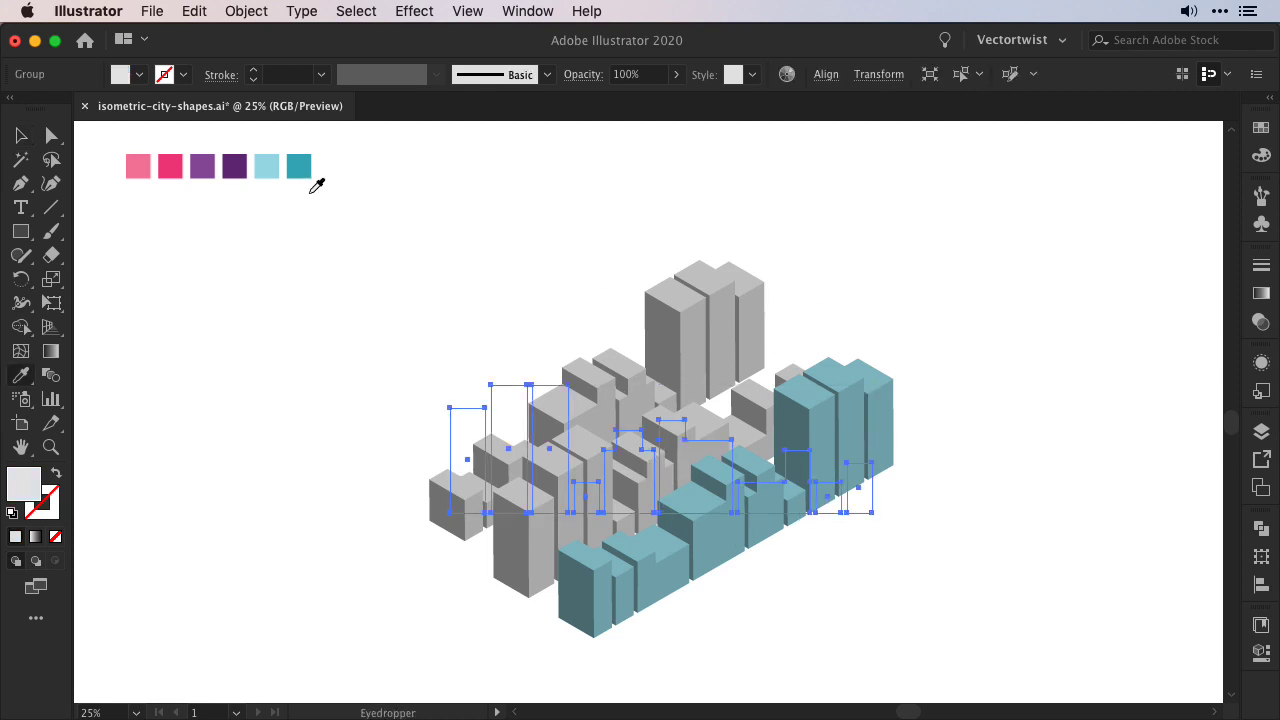
{"action": "left_click", "coordinate": [172, 164]}
{"action": "key", "text": "v"}
{"action": "left_click_drag", "start_coordinate": [736, 386], "coordinate": [672, 330]}
{"action": "key", "text": "i"}
{"action": "left_click", "coordinate": [298, 164]}
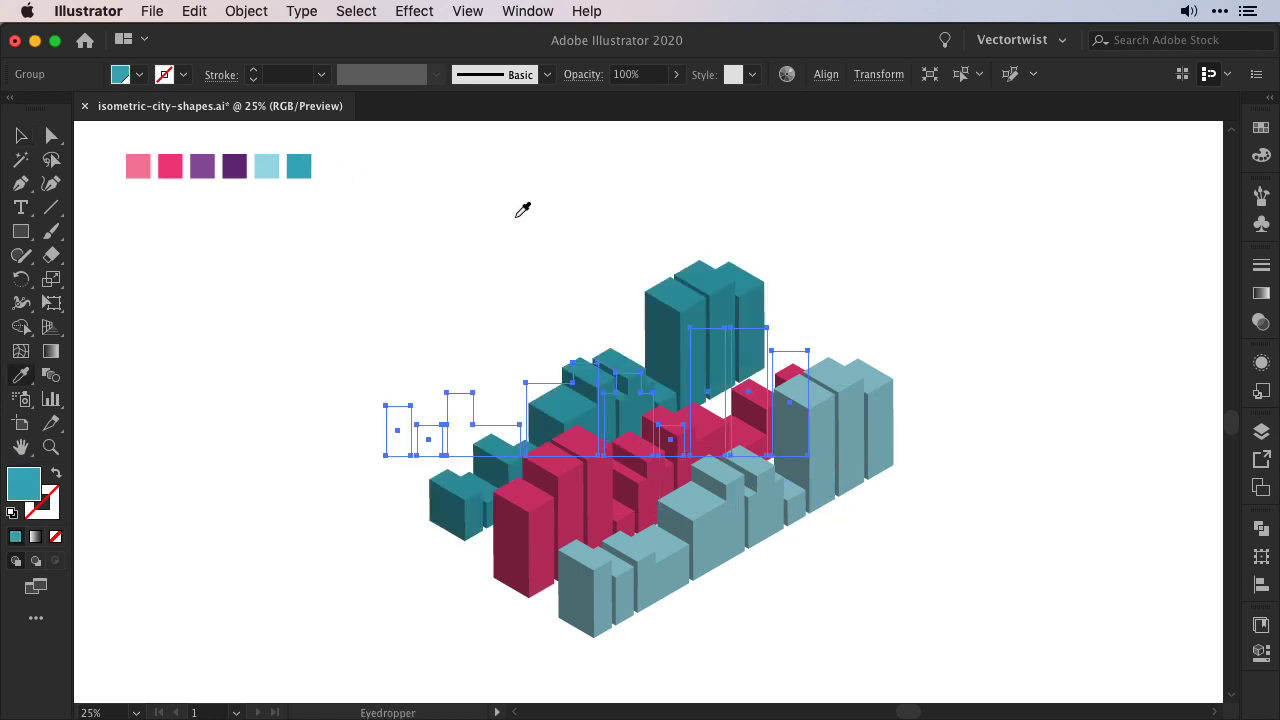
{"action": "key", "text": "v"}
Shift the teal, pink and light-blue rows up and left to close the gaps
{"action": "left_click_drag", "start_coordinate": [589, 400], "coordinate": [545, 370]}
{"action": "left_click_drag", "start_coordinate": [589, 500], "coordinate": [557, 478]}
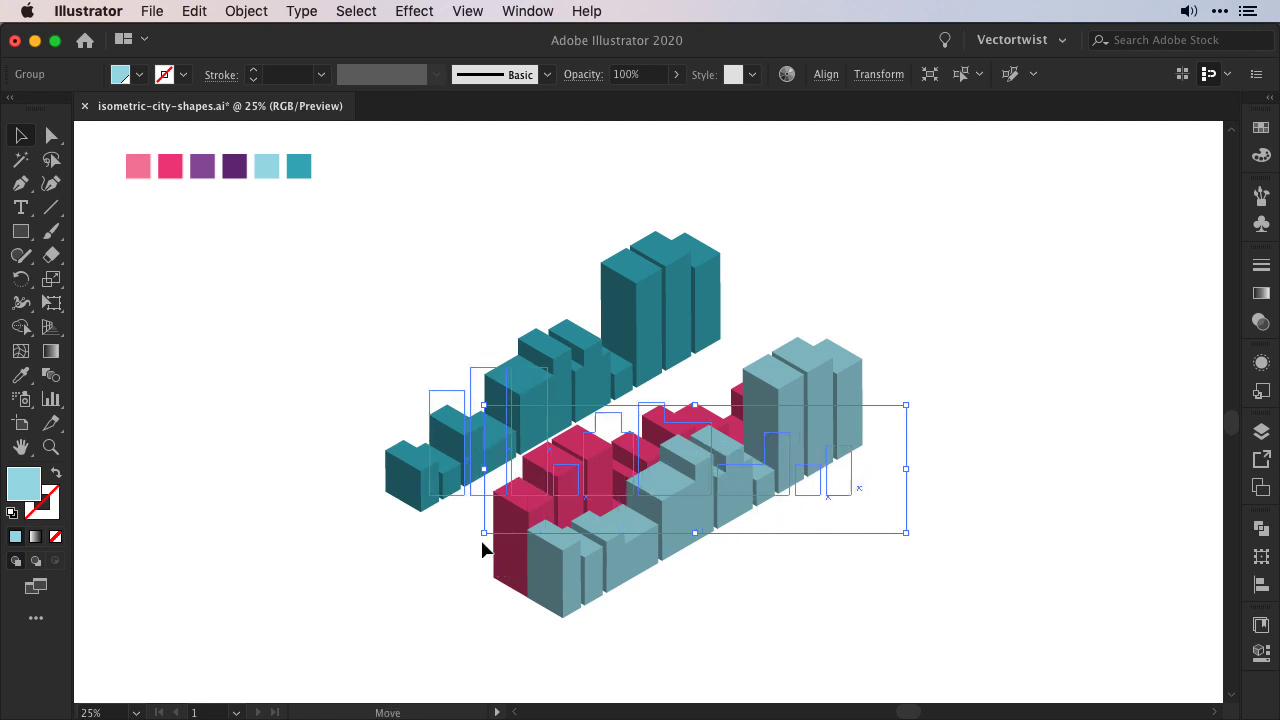
{"action": "left_click_drag", "start_coordinate": [519, 553], "coordinate": [464, 548]}
{"action": "mouse_move", "coordinate": [534, 568]}
{"action": "left_mouse_down"}
{"action": "mouse_move", "coordinate": [512, 561]}
{"action": "mouse_move", "coordinate": [533, 579]}
{"action": "left_mouse_up"}
{"action": "left_click", "coordinate": [913, 436]}
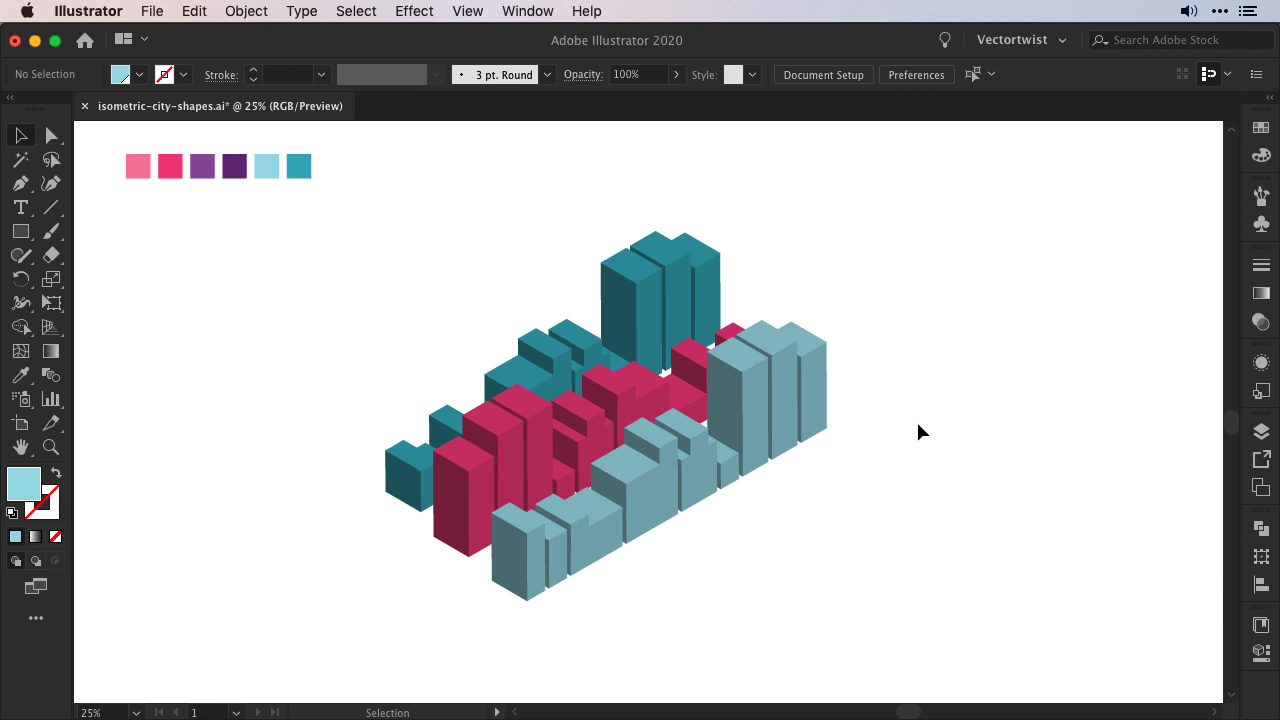
Select the light-teal front building group with the Selection tool
{"action": "left_click", "coordinate": [688, 447]}
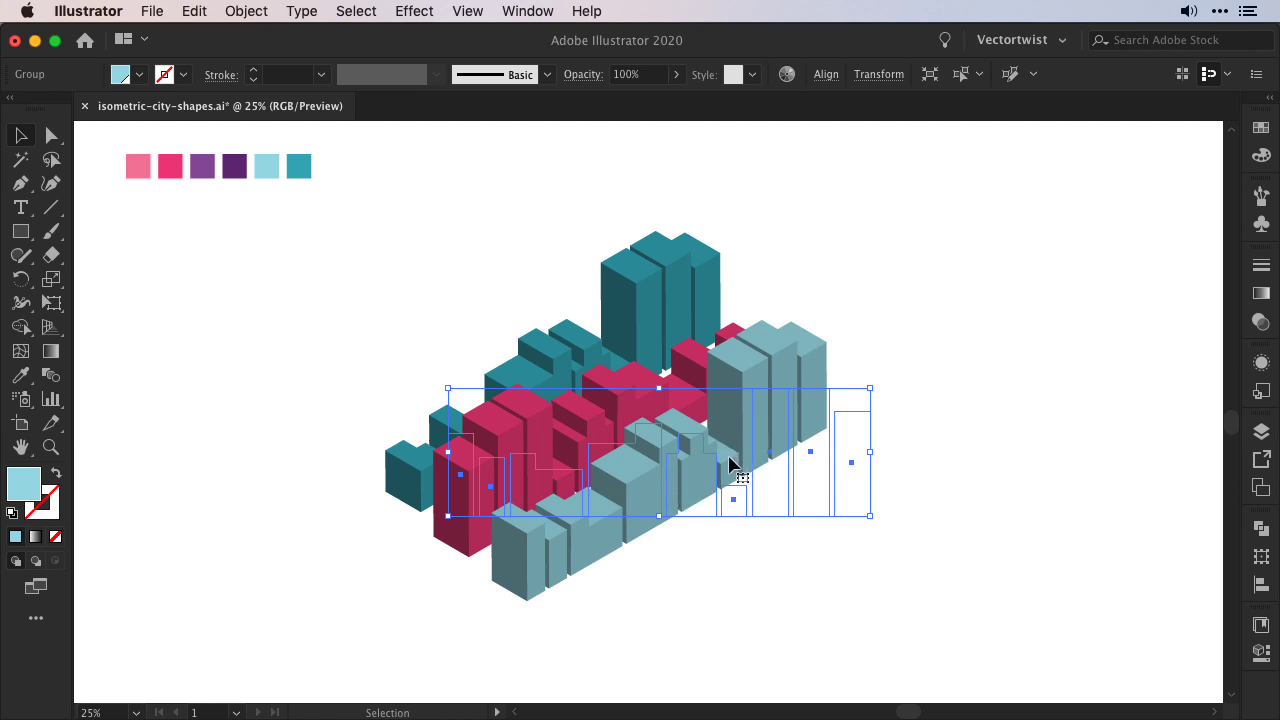
{"action": "left_click", "coordinate": [1262, 364]}
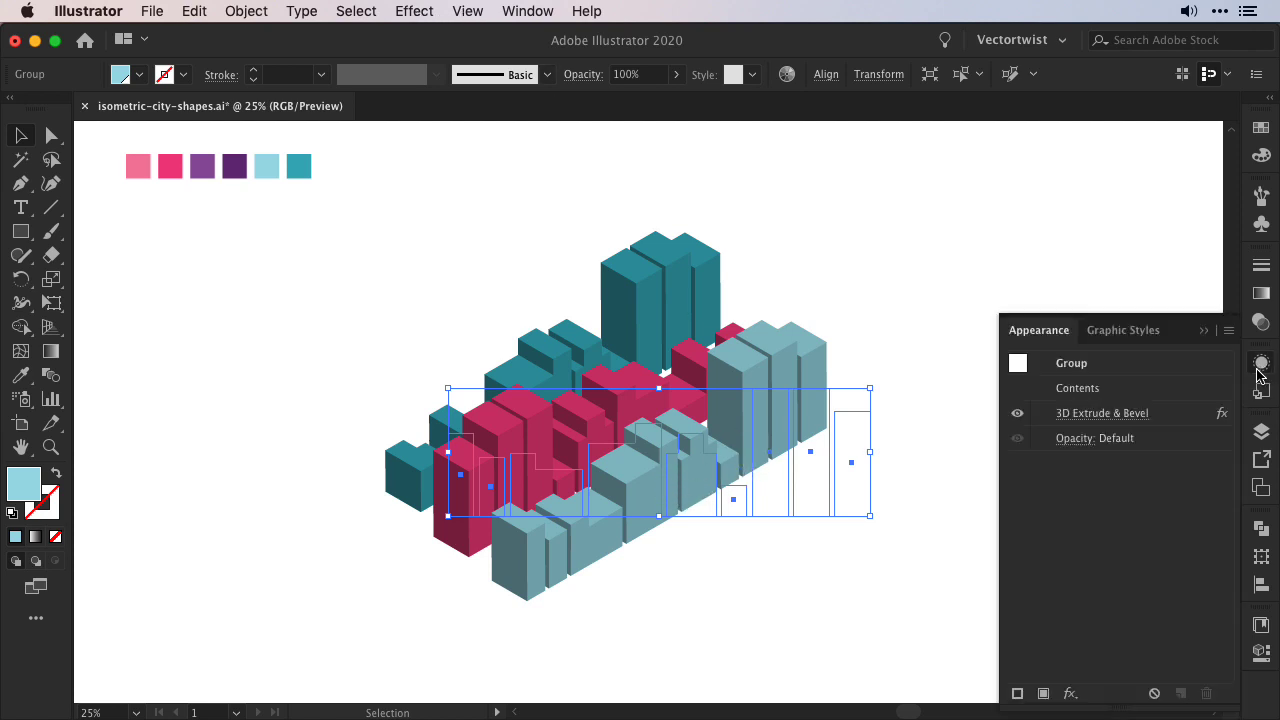
{"action": "double_click", "coordinate": [1182, 420]}
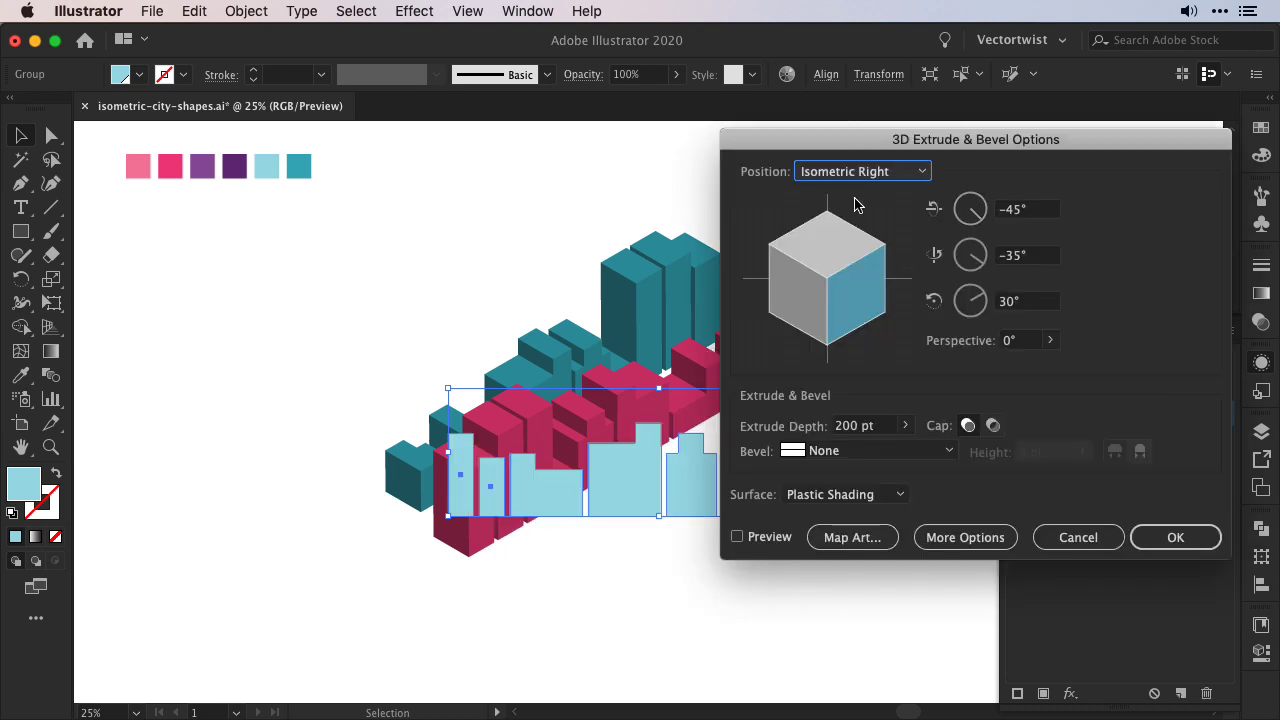
{"action": "left_click", "coordinate": [737, 538]}
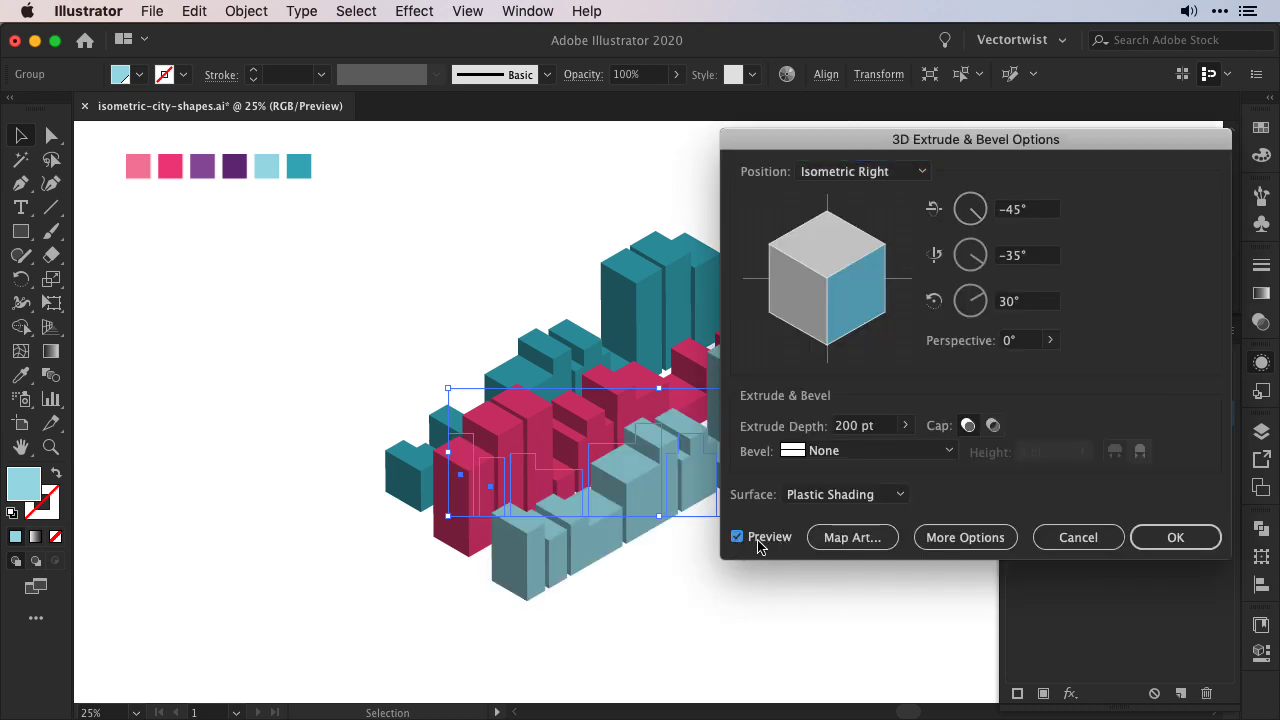
{"action": "left_click", "coordinate": [855, 537]}
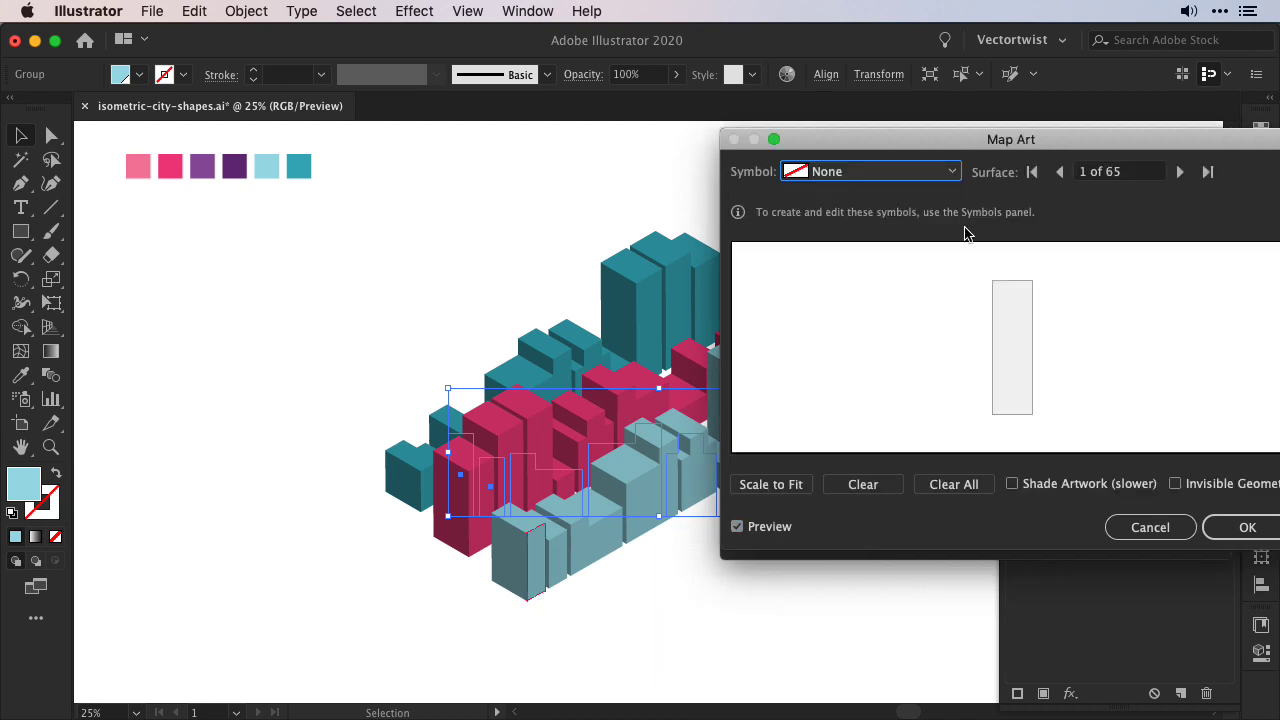
{"action": "left_click_drag", "start_coordinate": [957, 147], "coordinate": [837, 97]}
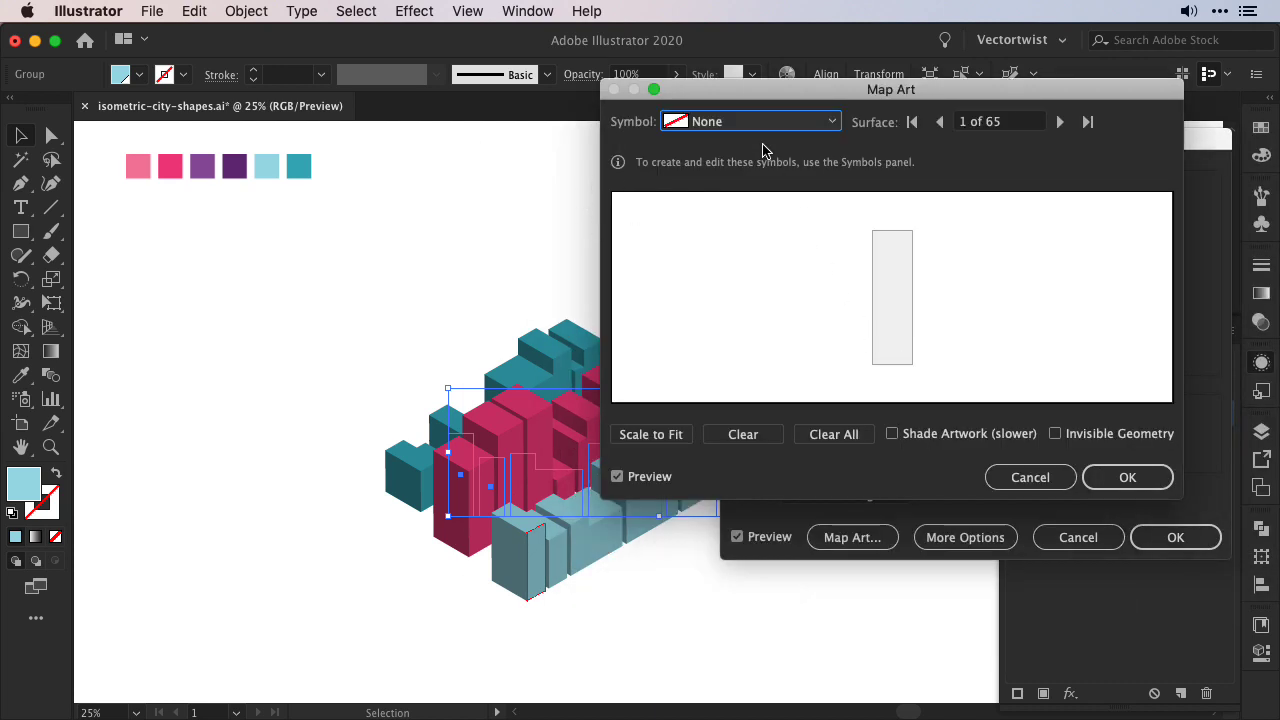
{"action": "left_click", "coordinate": [830, 124]}
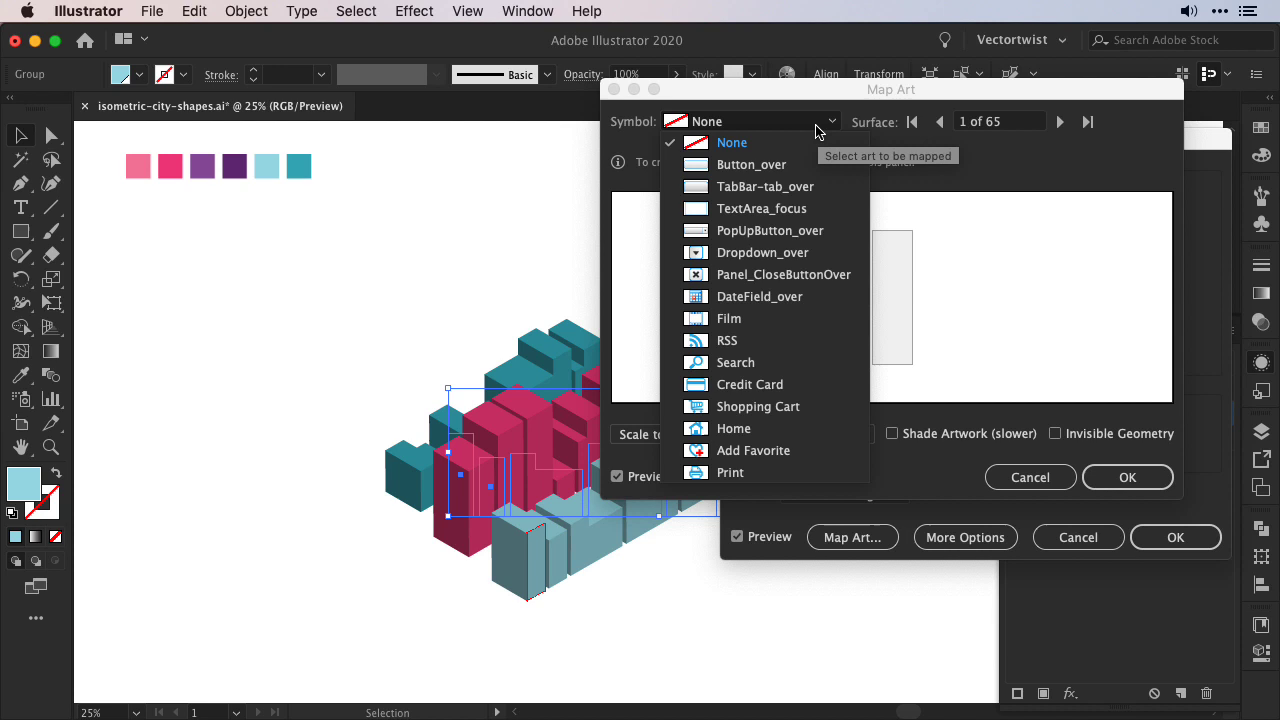
{"action": "left_click", "coordinate": [830, 116]}
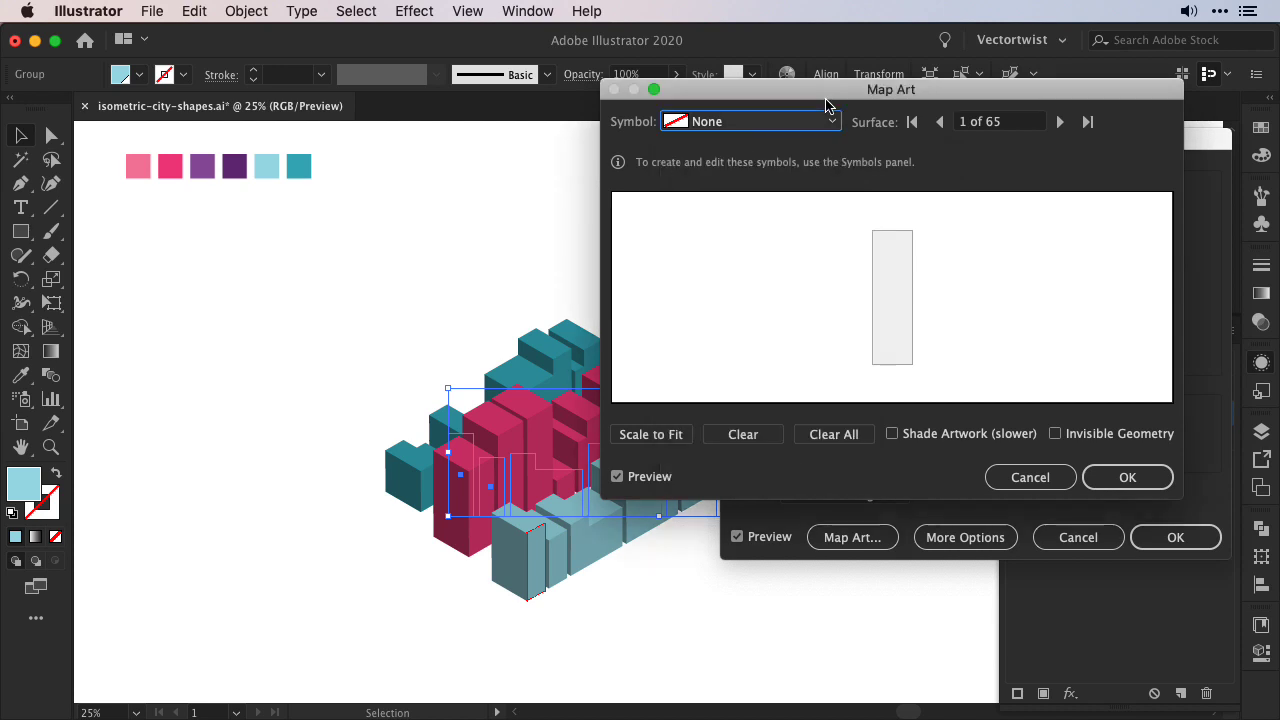
{"action": "left_click", "coordinate": [784, 131]}
{"action": "left_click", "coordinate": [804, 110]}
{"action": "left_click", "coordinate": [1112, 488]}
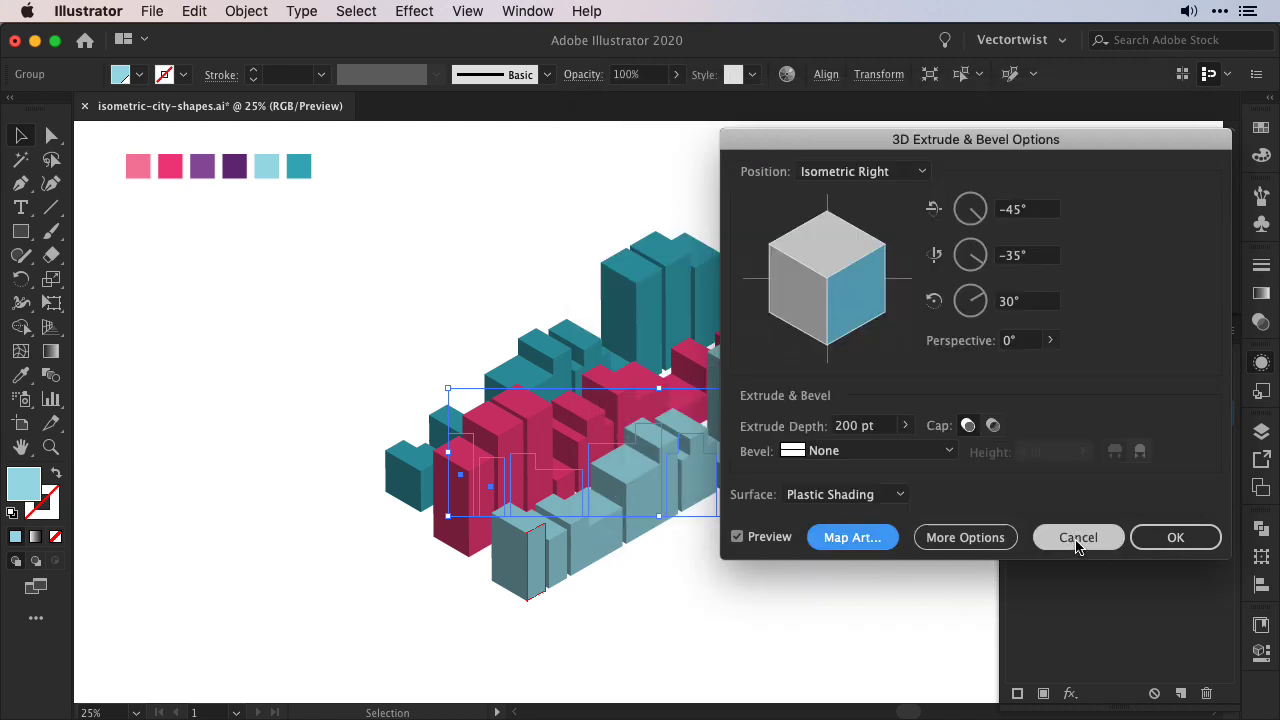
{"action": "left_click", "coordinate": [1078, 537]}
Set the fill to orange and draw a small square left of the city
{"action": "left_click", "coordinate": [979, 366]}
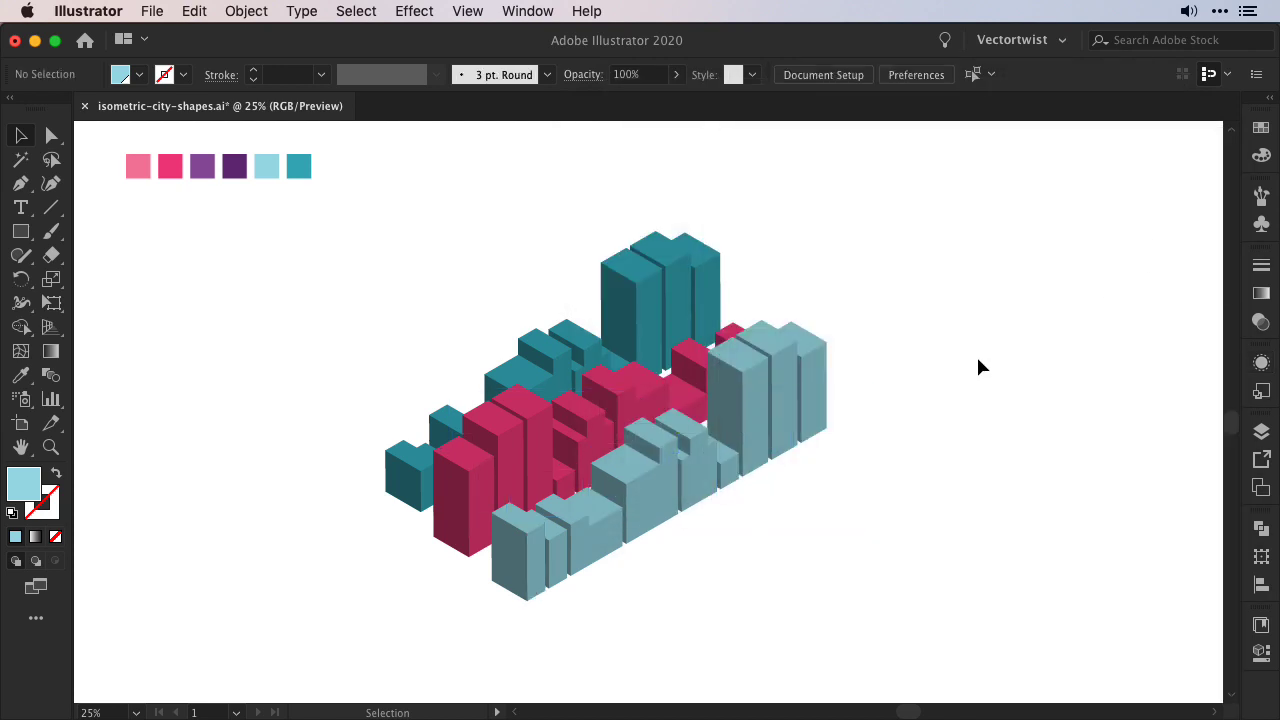
{"action": "left_click", "coordinate": [1261, 127]}
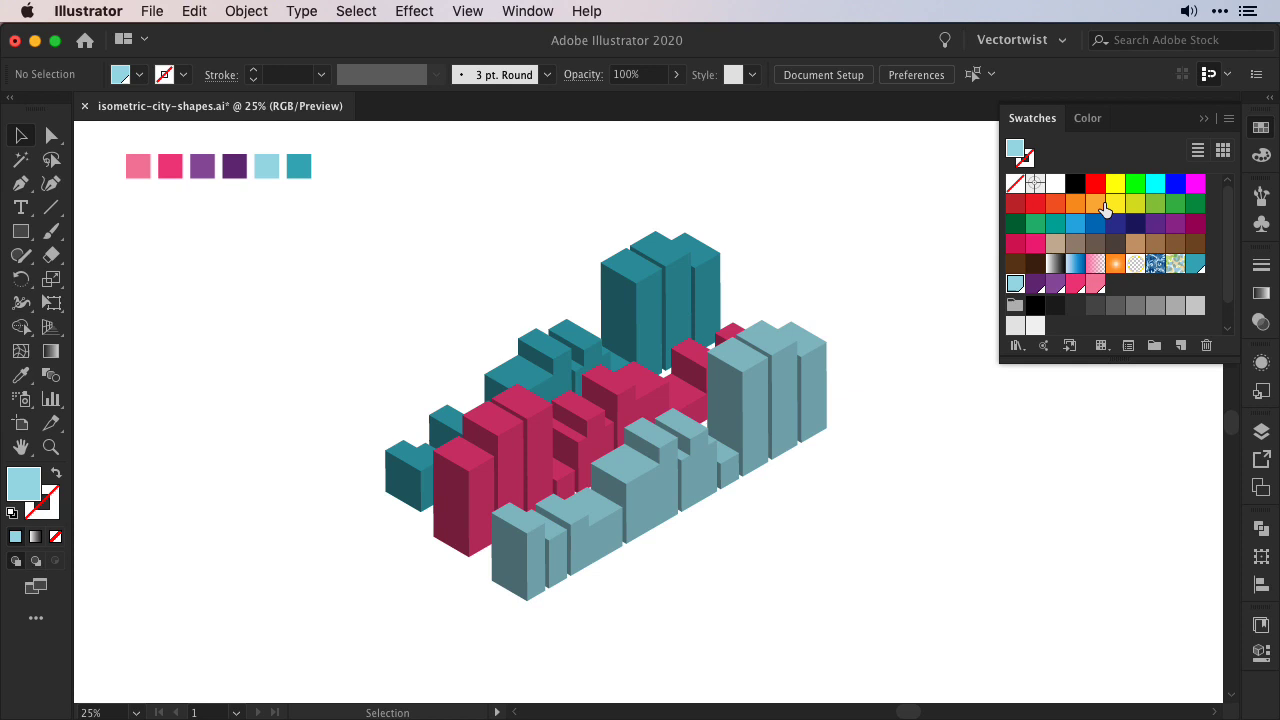
{"action": "left_click", "coordinate": [1094, 208]}
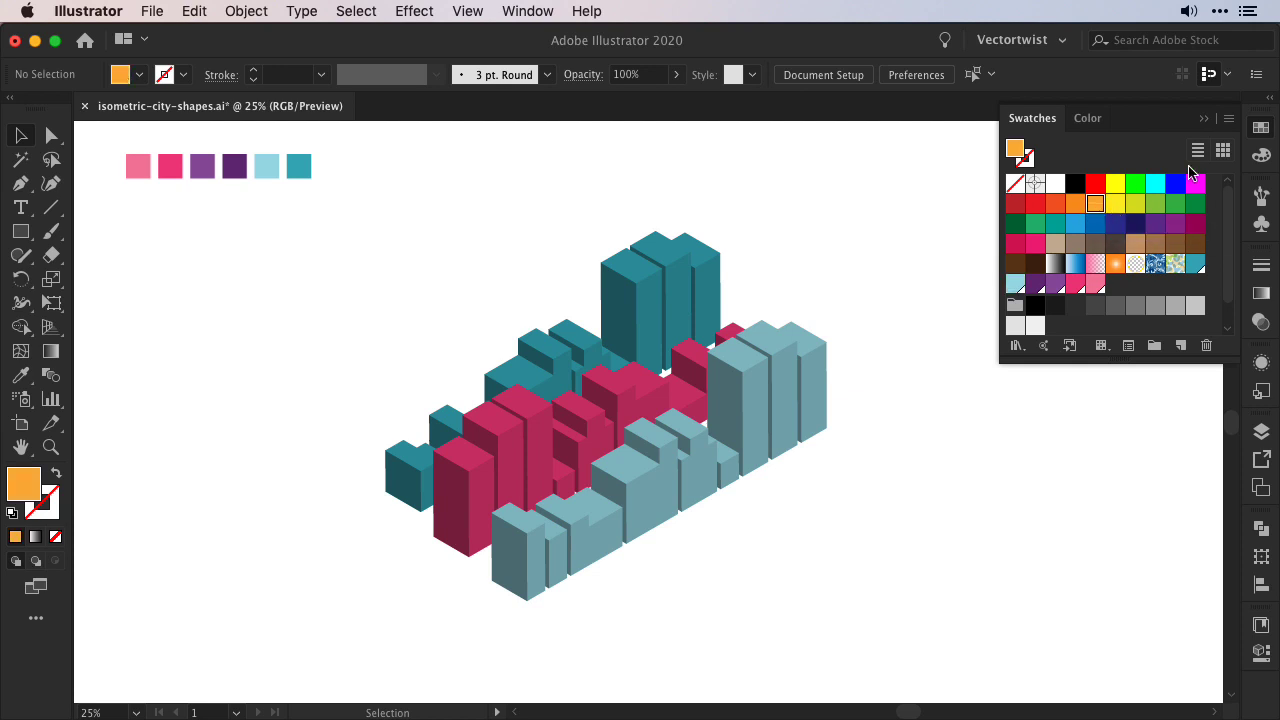
{"action": "left_click", "coordinate": [1204, 118]}
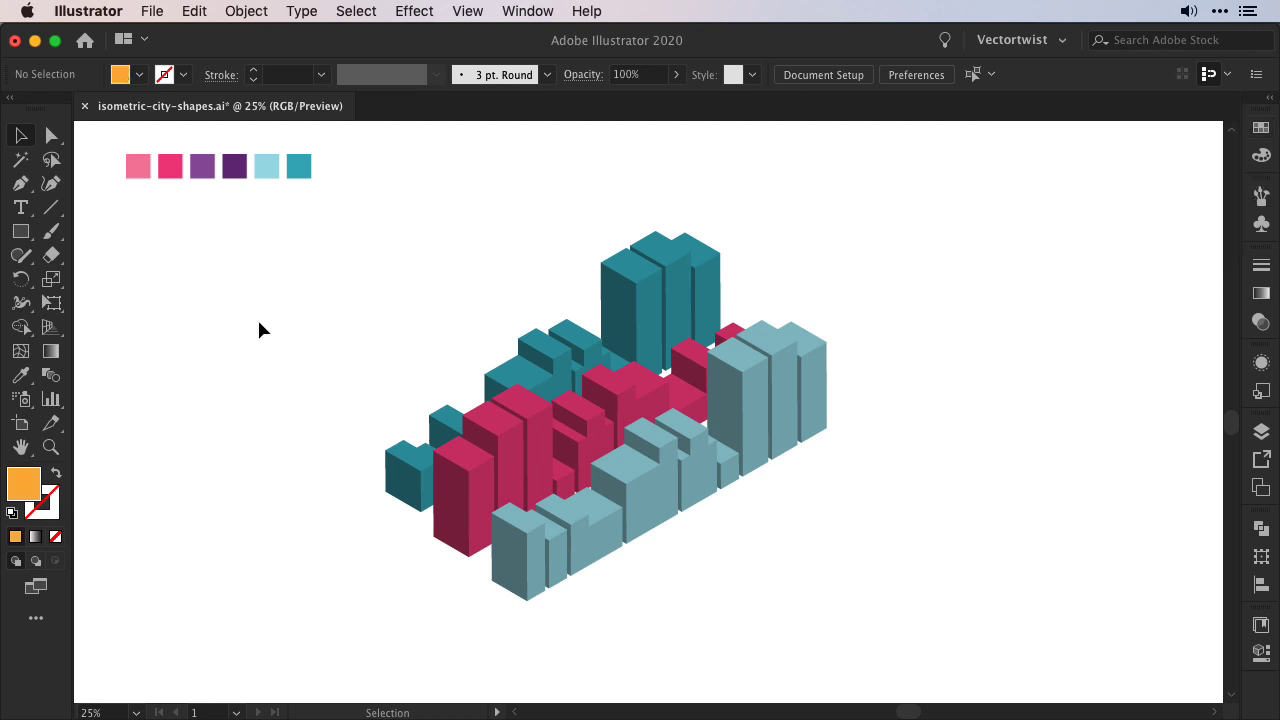
{"action": "left_click", "coordinate": [22, 236]}
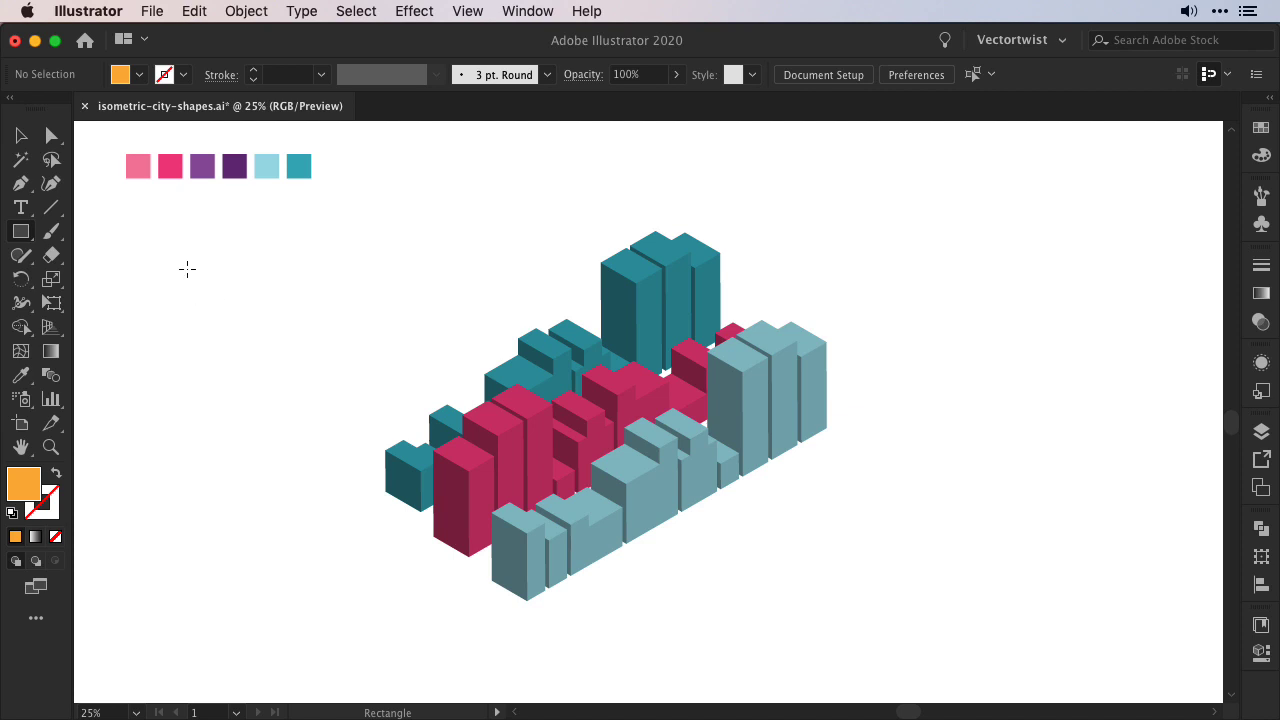
{"action": "left_click_drag", "start_coordinate": [163, 257], "coordinate": [177, 270]}
Copy the square to the right and repeat to make a row of six
{"action": "key", "text": "v"}
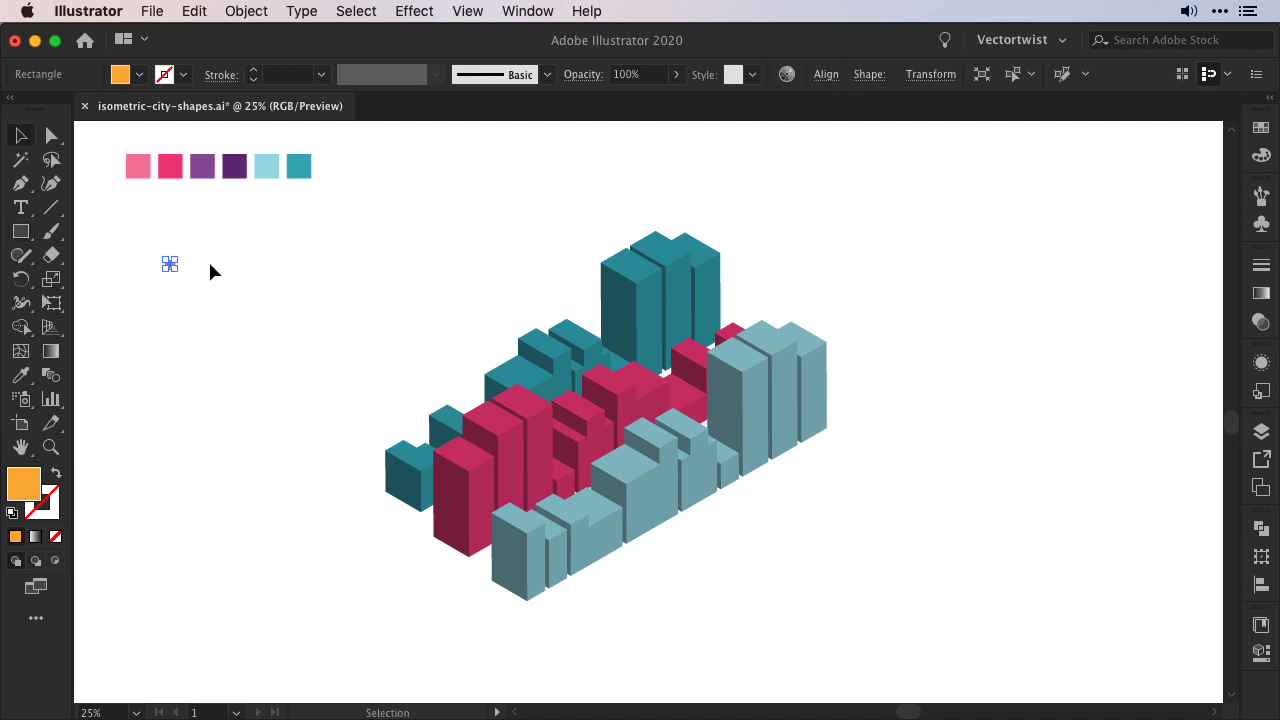
{"action": "left_click", "coordinate": [151, 246]}
{"action": "key", "text": "super+equal"}
{"action": "key", "text": "super+equal"}
{"action": "left_click_drag", "start_coordinate": [305, 218], "coordinate": [329, 224]}
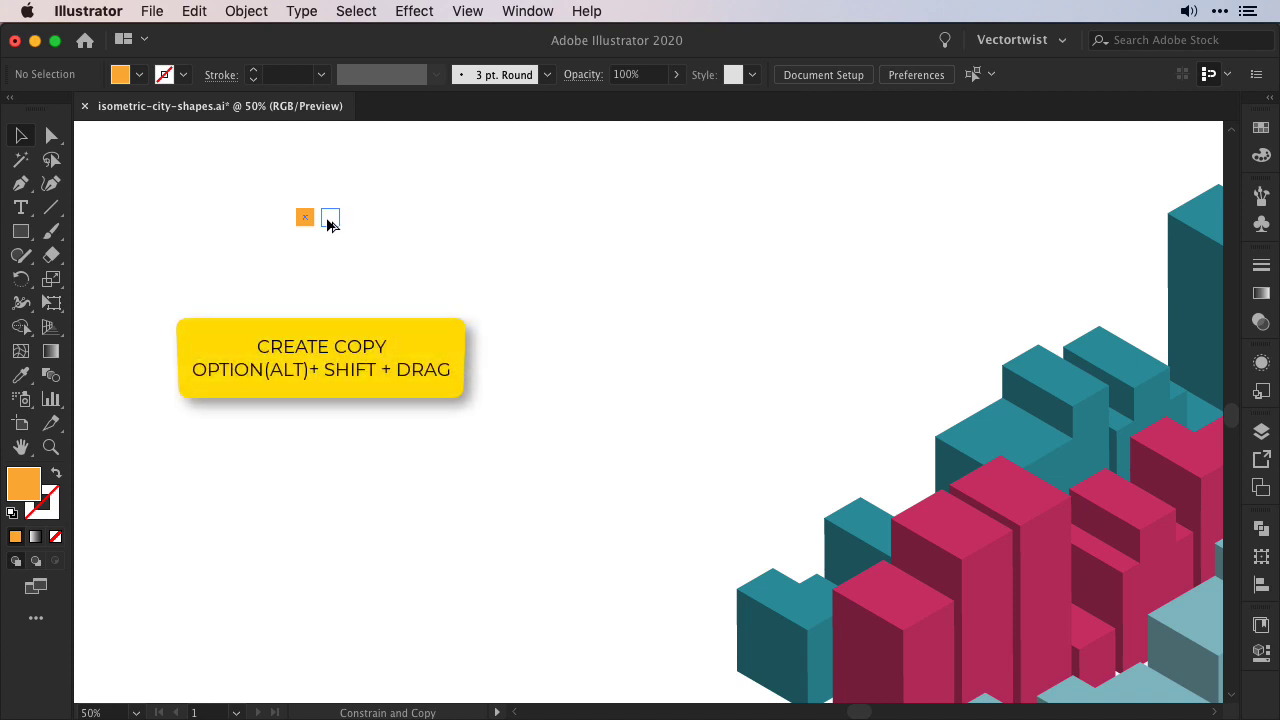
{"action": "left_click_drag", "start_coordinate": [329, 224], "coordinate": [330, 223]}
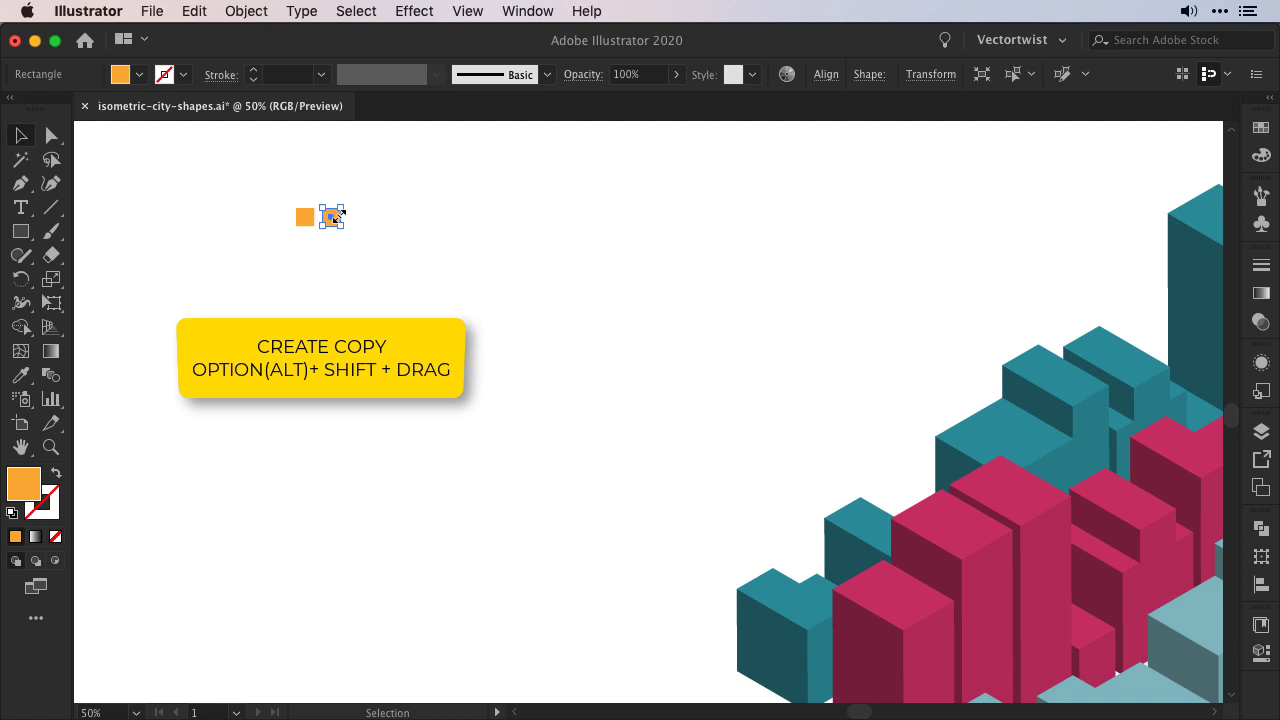
{"action": "key", "text": "a"}
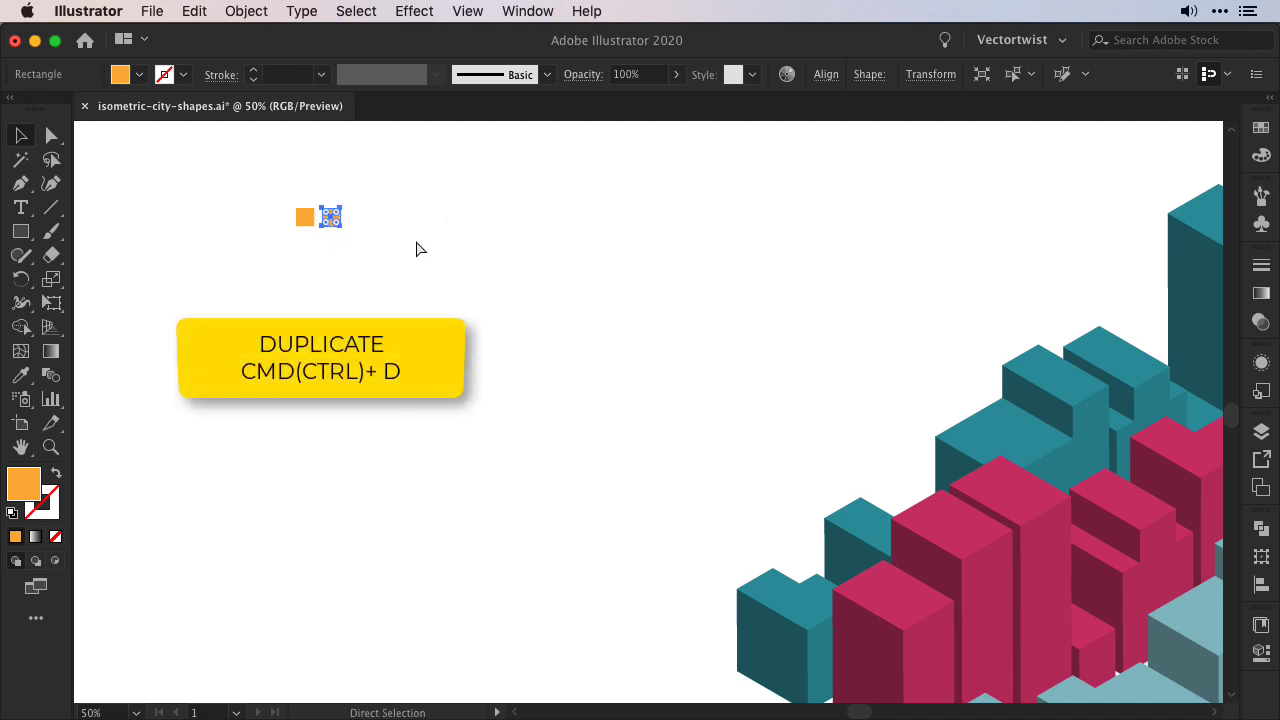
{"action": "key", "text": "super+d"}
{"action": "key", "text": "super+d"}
{"action": "key", "text": "super+d"}
{"action": "key", "text": "super+d"}
{"action": "key", "text": "v"}
{"action": "left_click", "coordinate": [487, 230]}
Copy the row down into fifteen rows and group the 6x15 grid
{"action": "left_click_drag", "start_coordinate": [248, 184], "coordinate": [541, 268]}
{"action": "left_click_drag", "start_coordinate": [429, 224], "coordinate": [433, 251]}
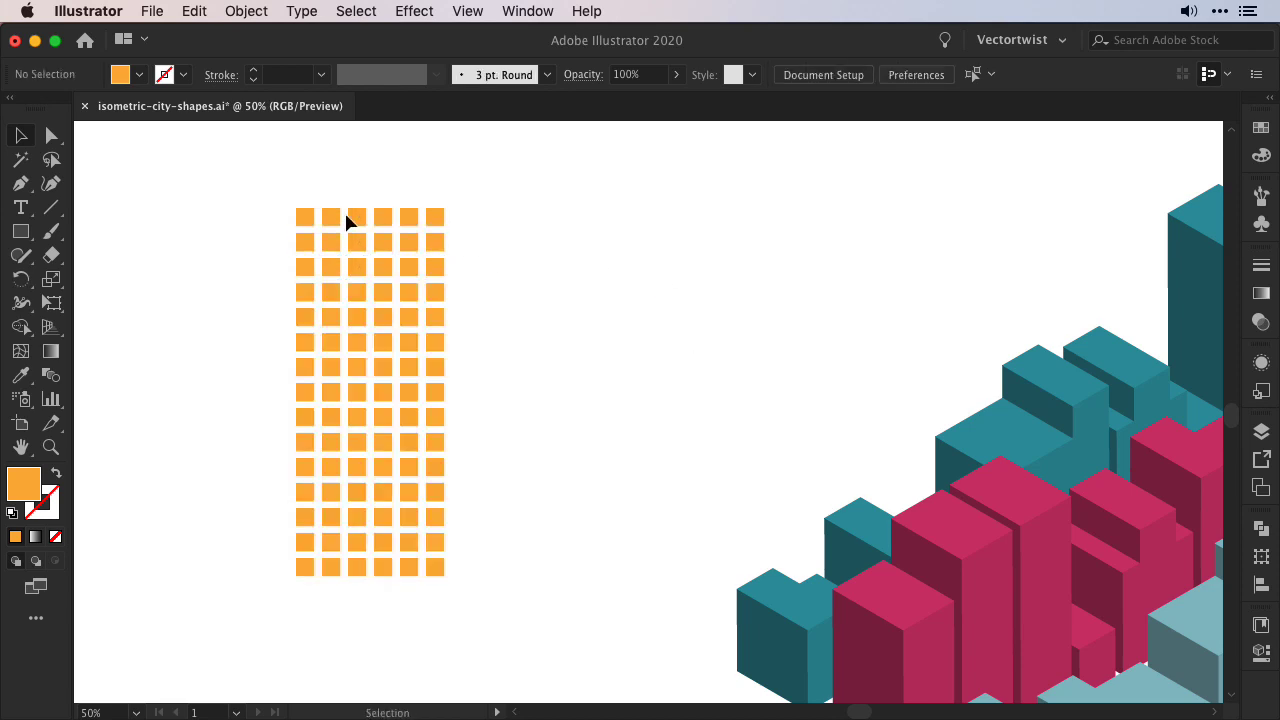
{"action": "left_click_drag", "start_coordinate": [253, 164], "coordinate": [474, 605]}
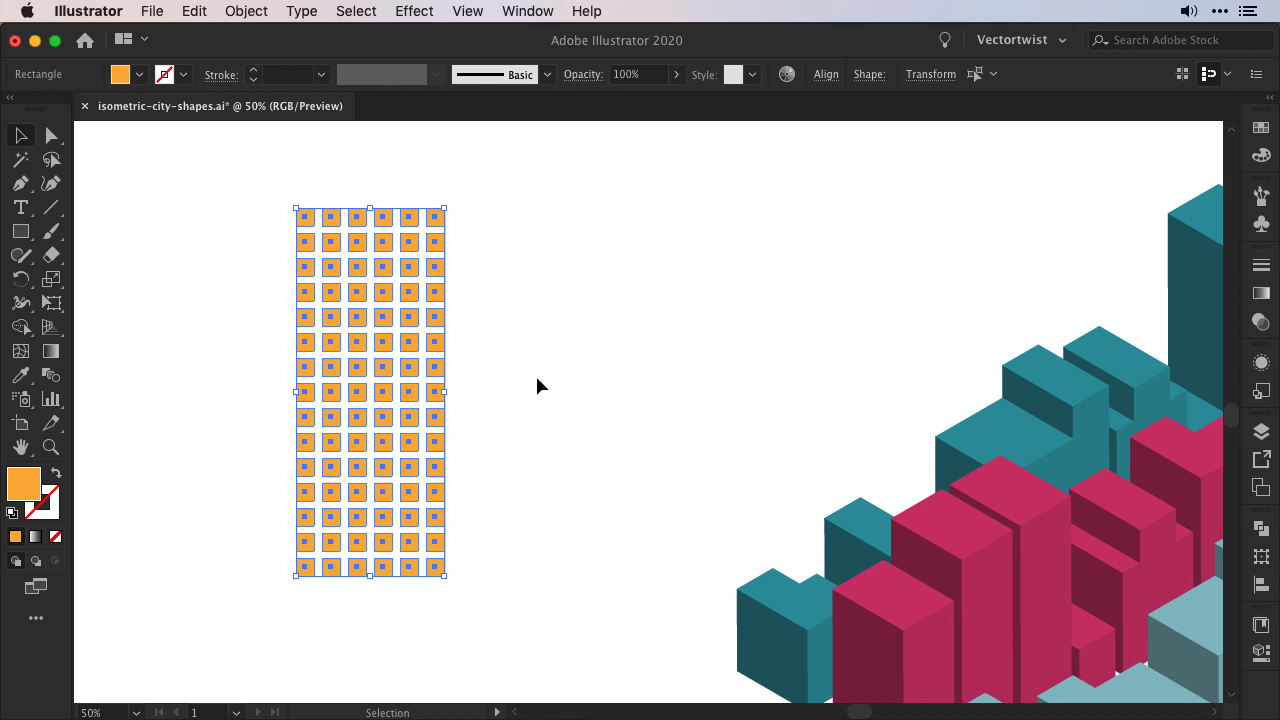
{"action": "left_click", "coordinate": [246, 11]}
{"action": "left_click", "coordinate": [250, 104]}
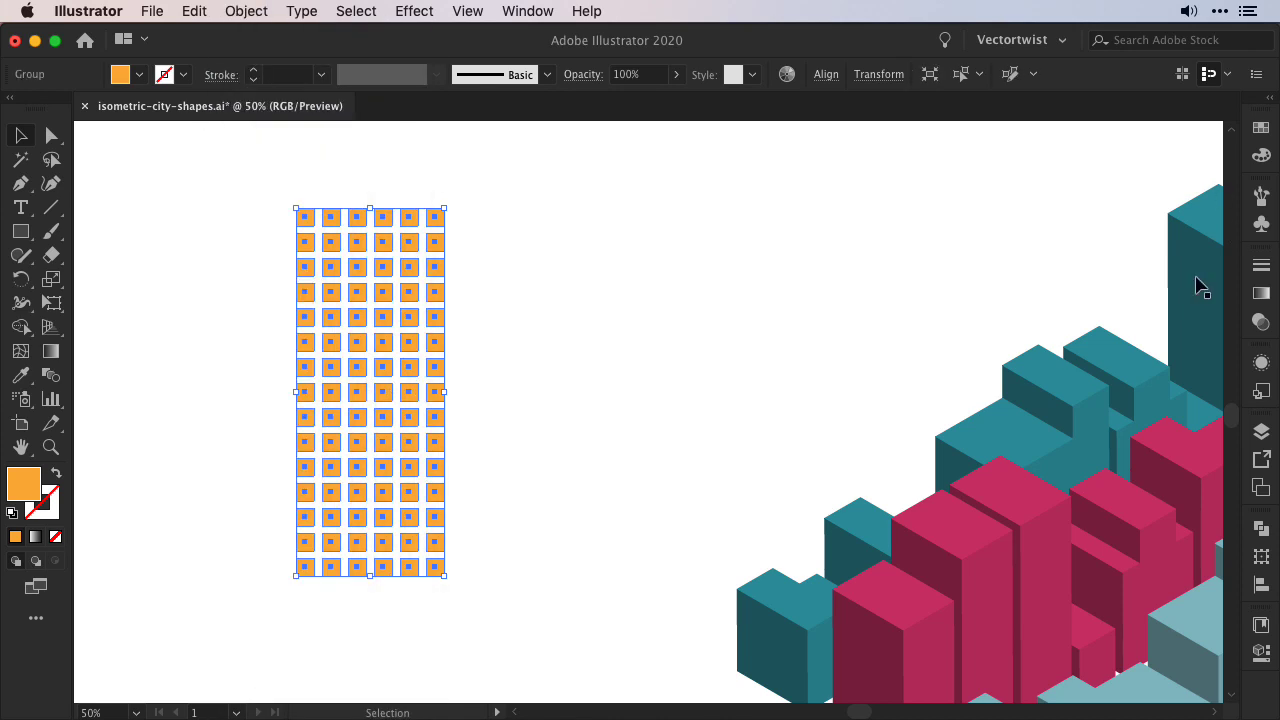
Drag the grid into the Symbols panel as a Graphic symbol named 'window 1'
{"action": "left_click", "coordinate": [1261, 223]}
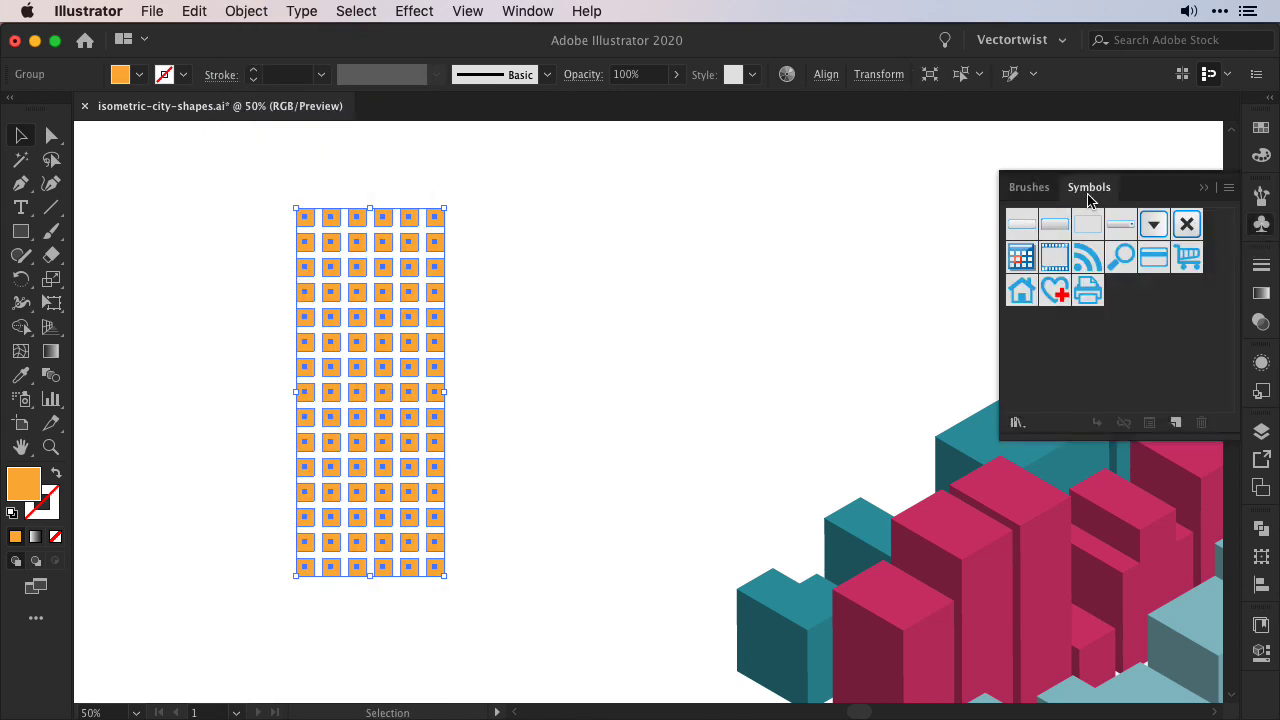
{"action": "left_click_drag", "start_coordinate": [331, 222], "coordinate": [1146, 352]}
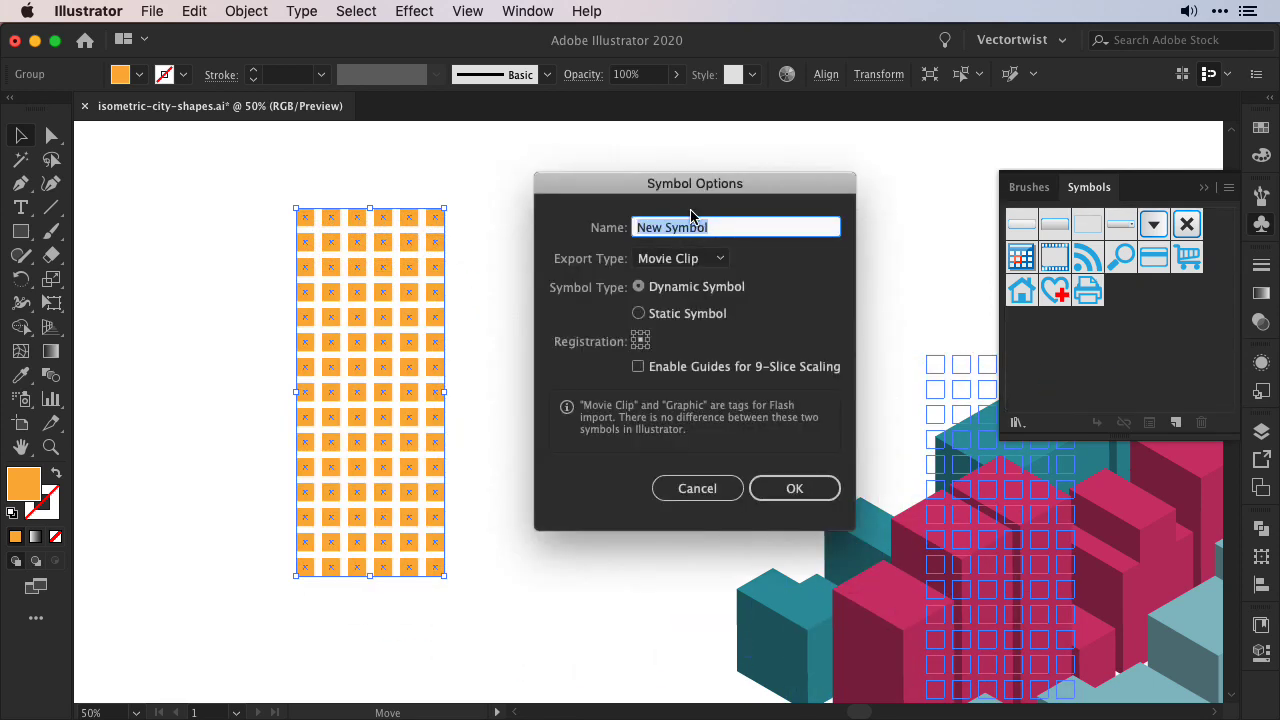
{"action": "type", "text": "window 1"}
{"action": "left_click", "coordinate": [680, 258]}
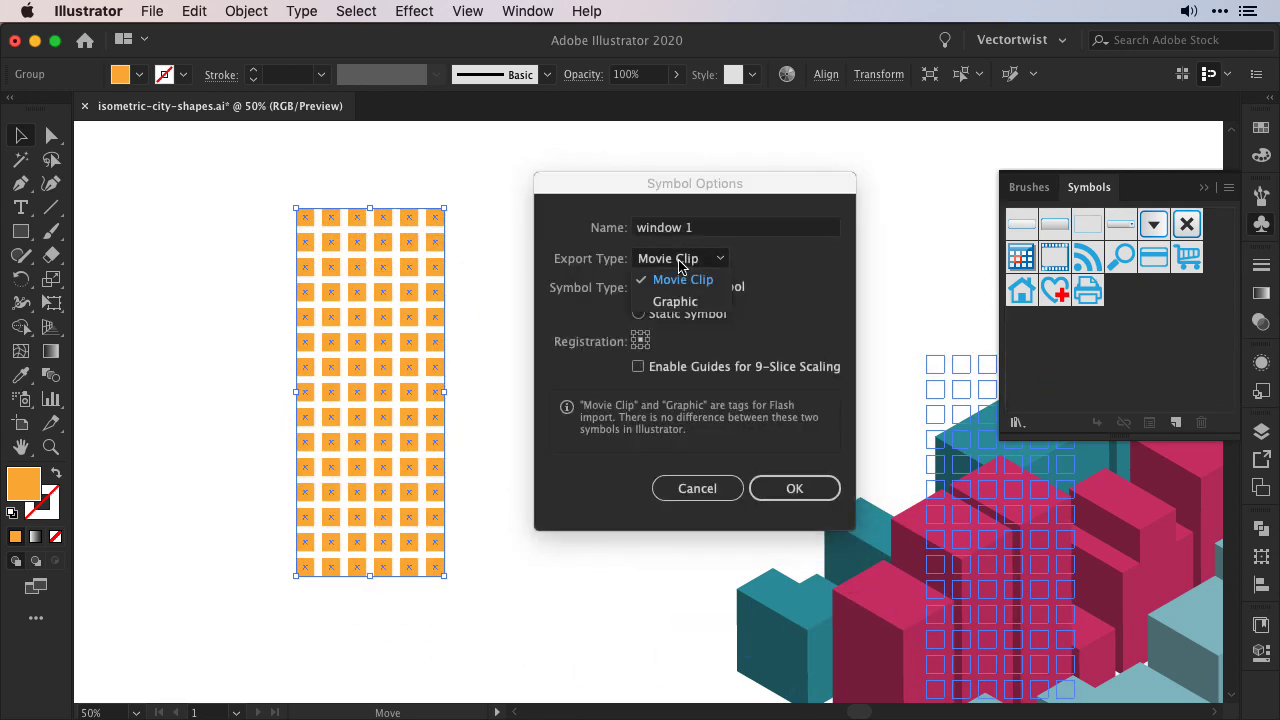
{"action": "left_click", "coordinate": [678, 303]}
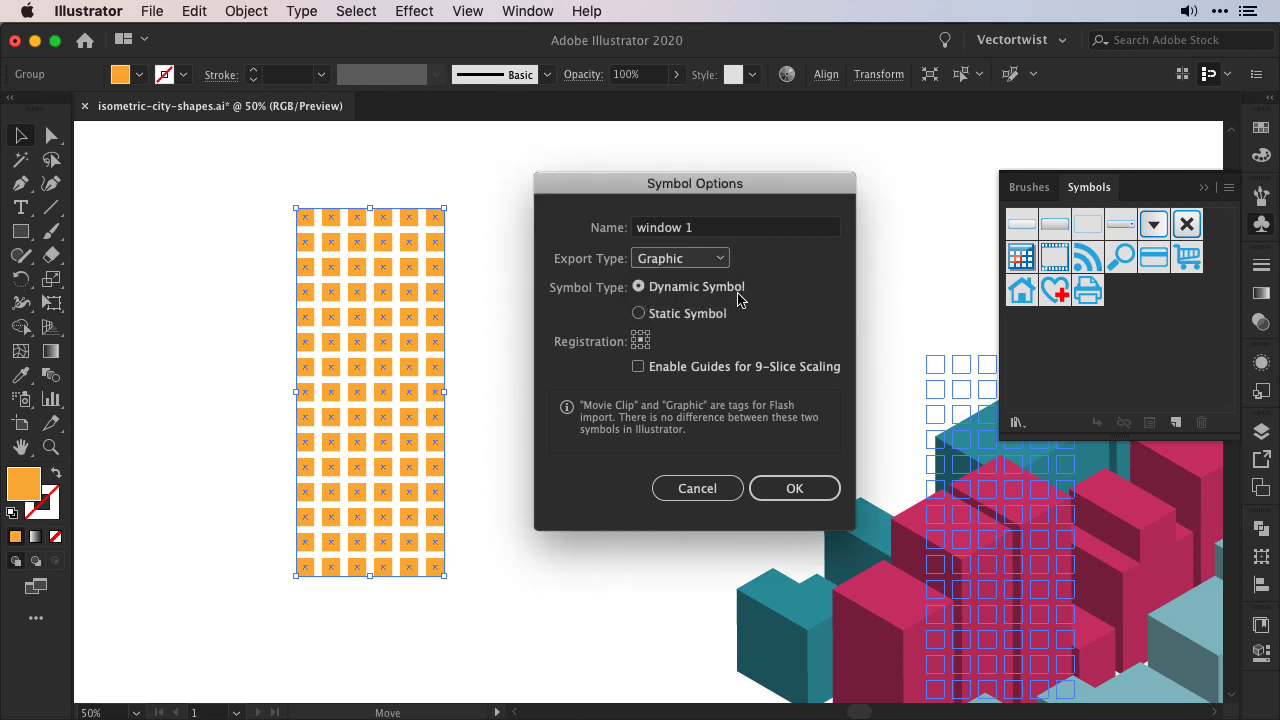
{"action": "left_click", "coordinate": [790, 489]}
Close the Symbols panel, select the front building group and show its Appearance attributes
{"action": "key", "text": "super+minus"}
{"action": "key", "text": "super+minus"}
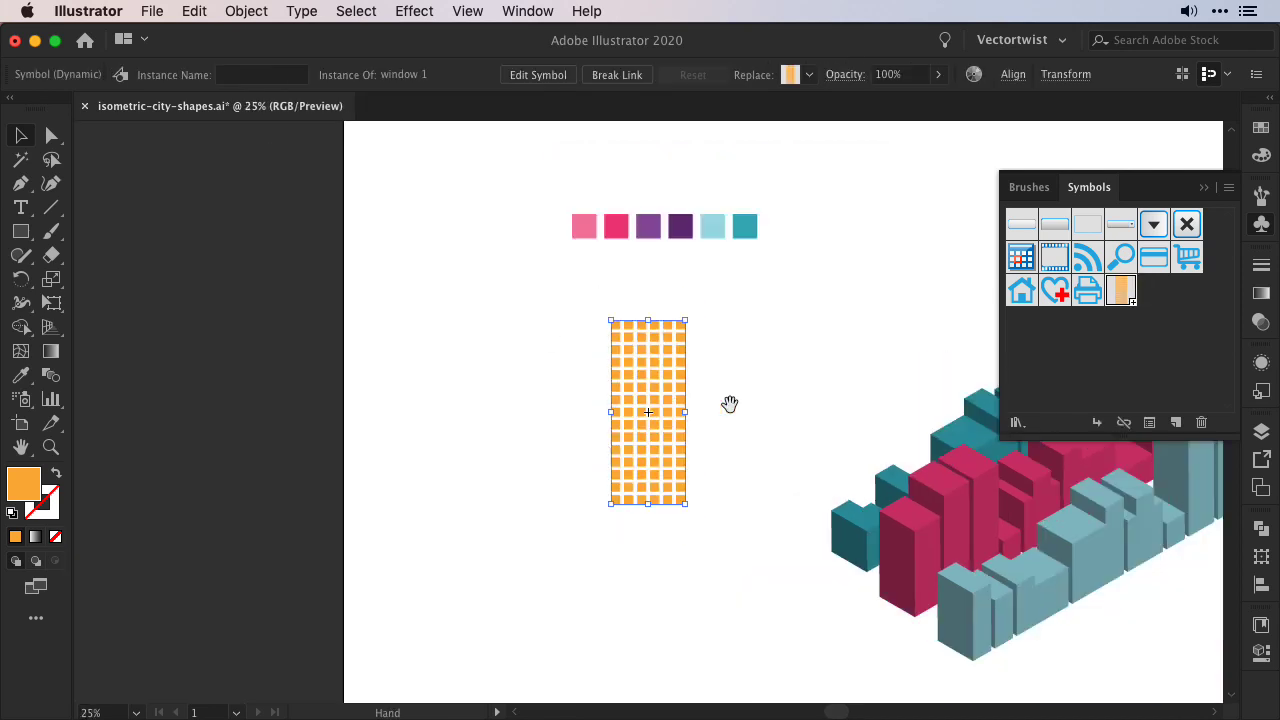
{"action": "left_click_drag", "start_coordinate": [729, 403], "coordinate": [344, 339]}
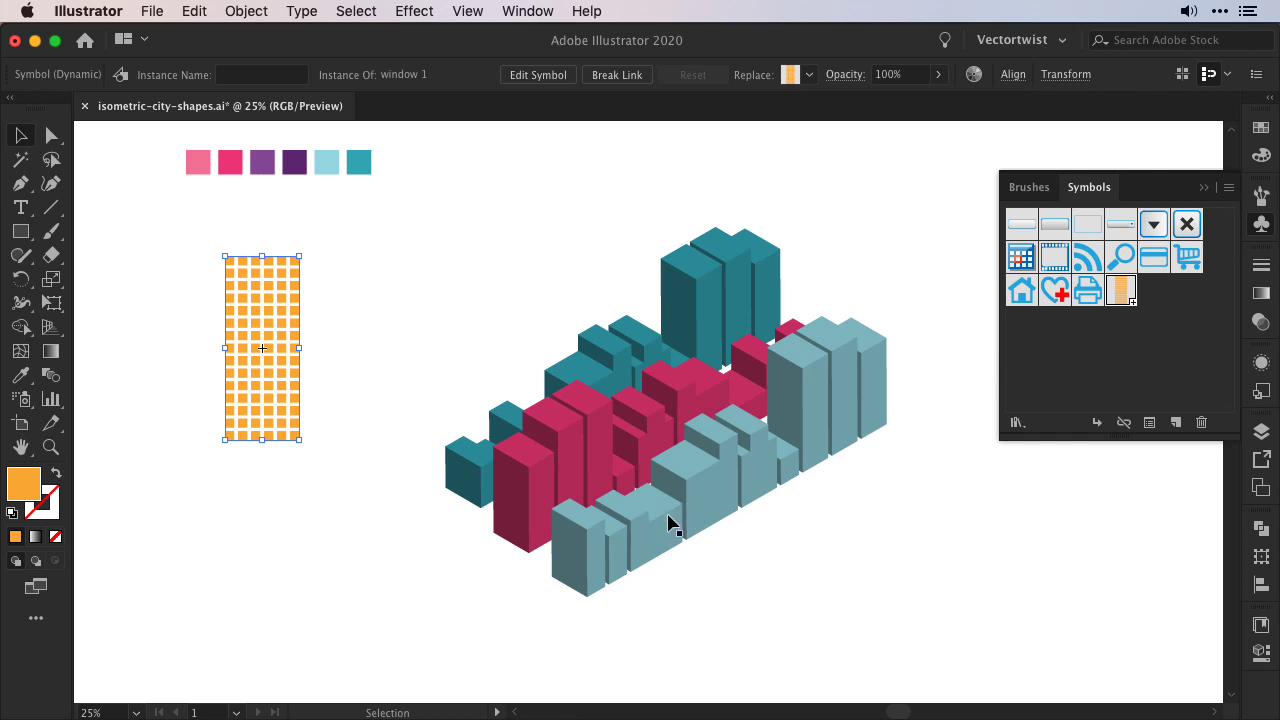
{"action": "key", "text": "shift+super+F11"}
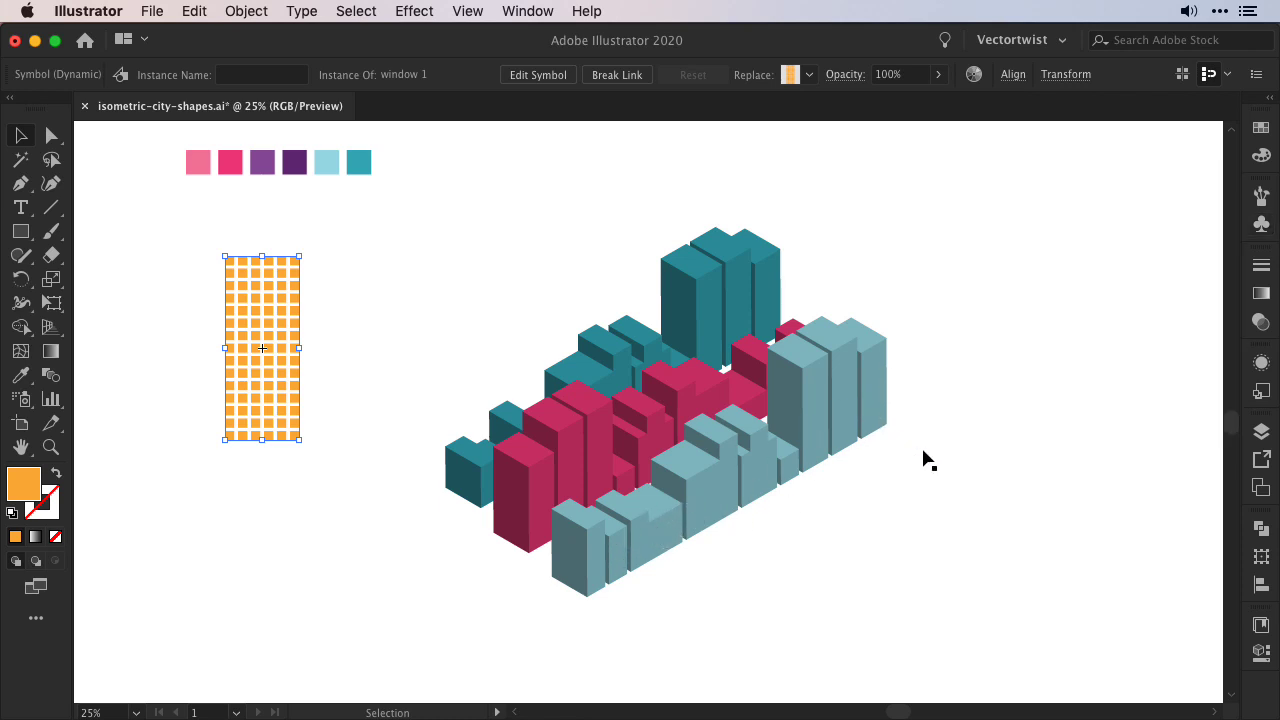
{"action": "left_click", "coordinate": [896, 478]}
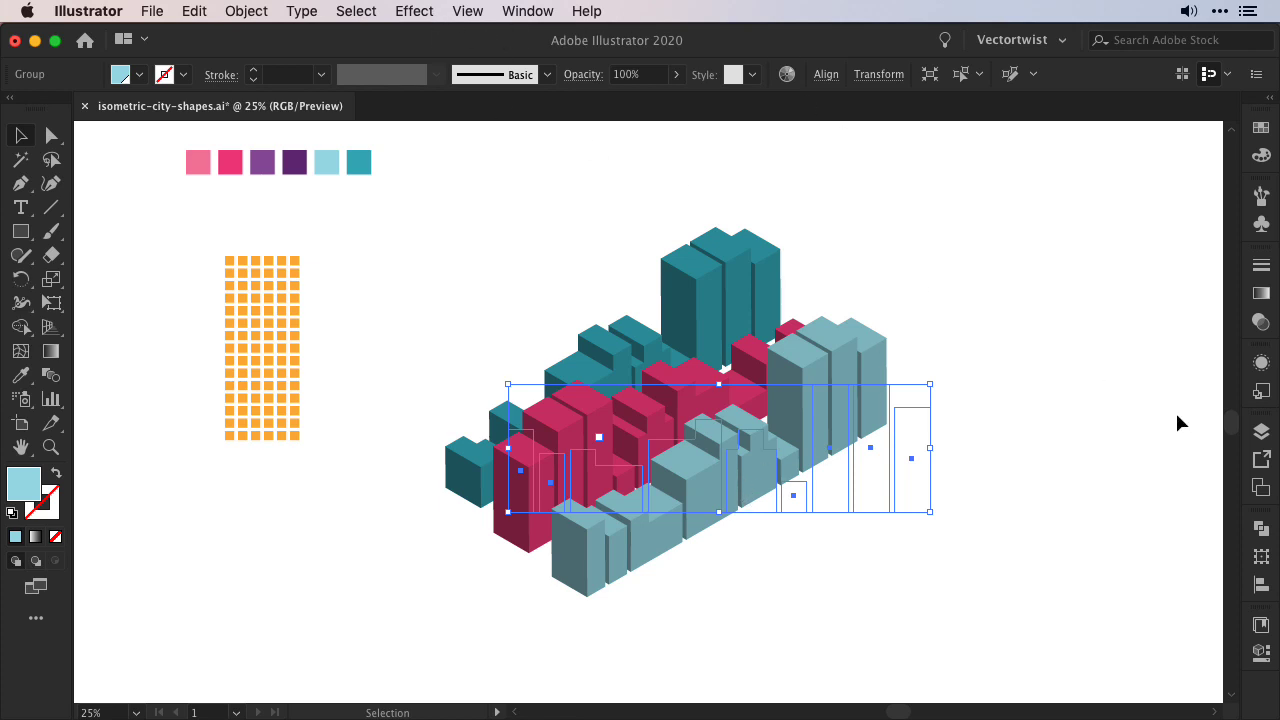
{"action": "left_click", "coordinate": [1264, 364]}
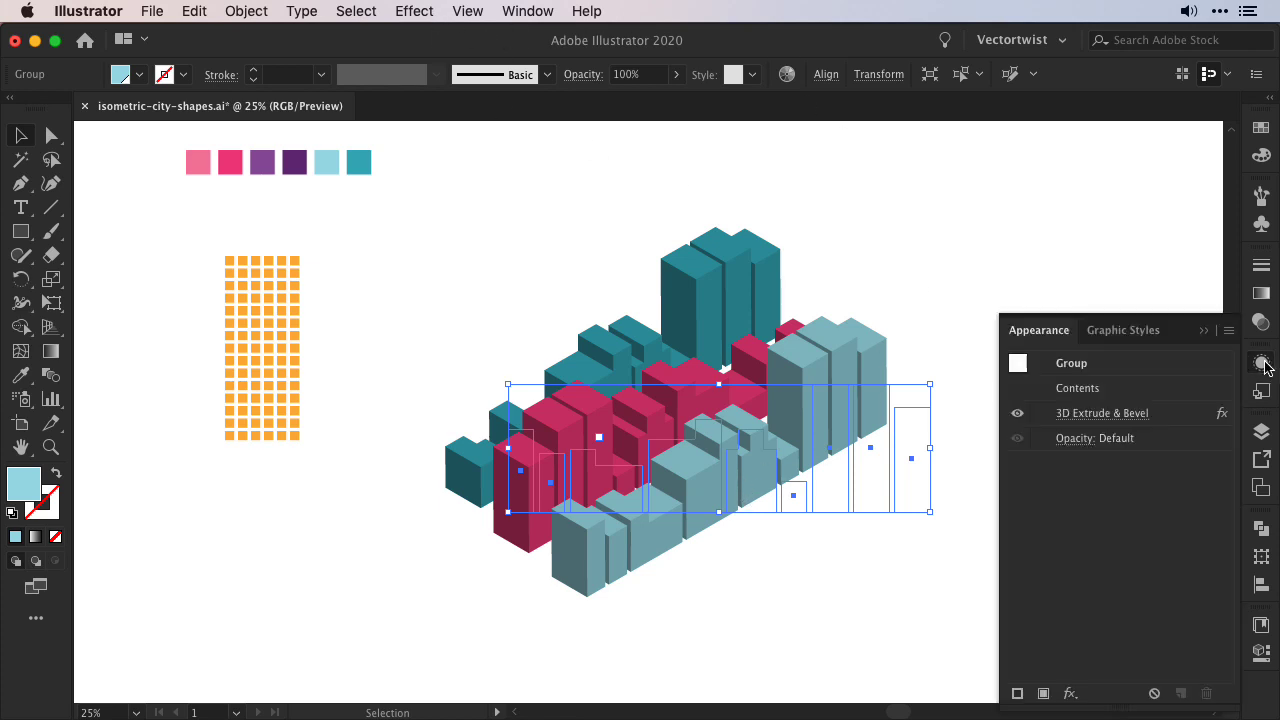
In 3D Extrude & Bevel Map Art, apply window 1 scaled to fit on surface 1
{"action": "double_click", "coordinate": [1179, 425]}
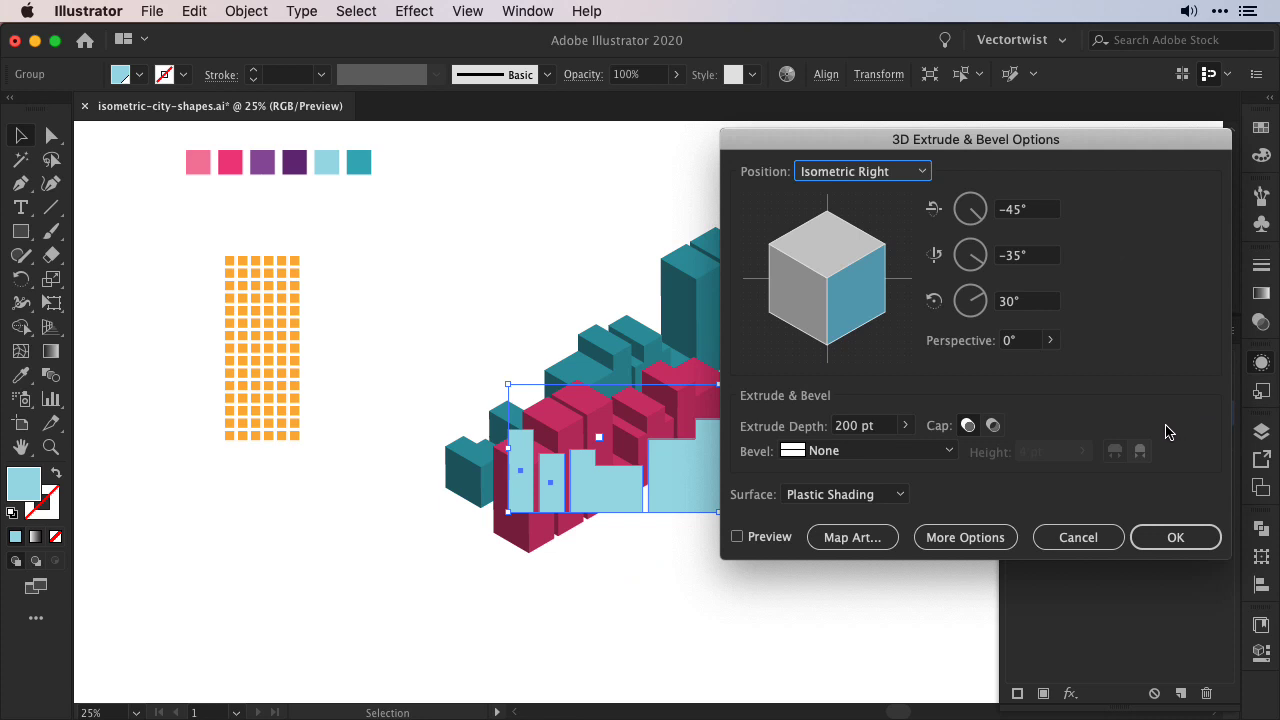
{"action": "left_click", "coordinate": [737, 537]}
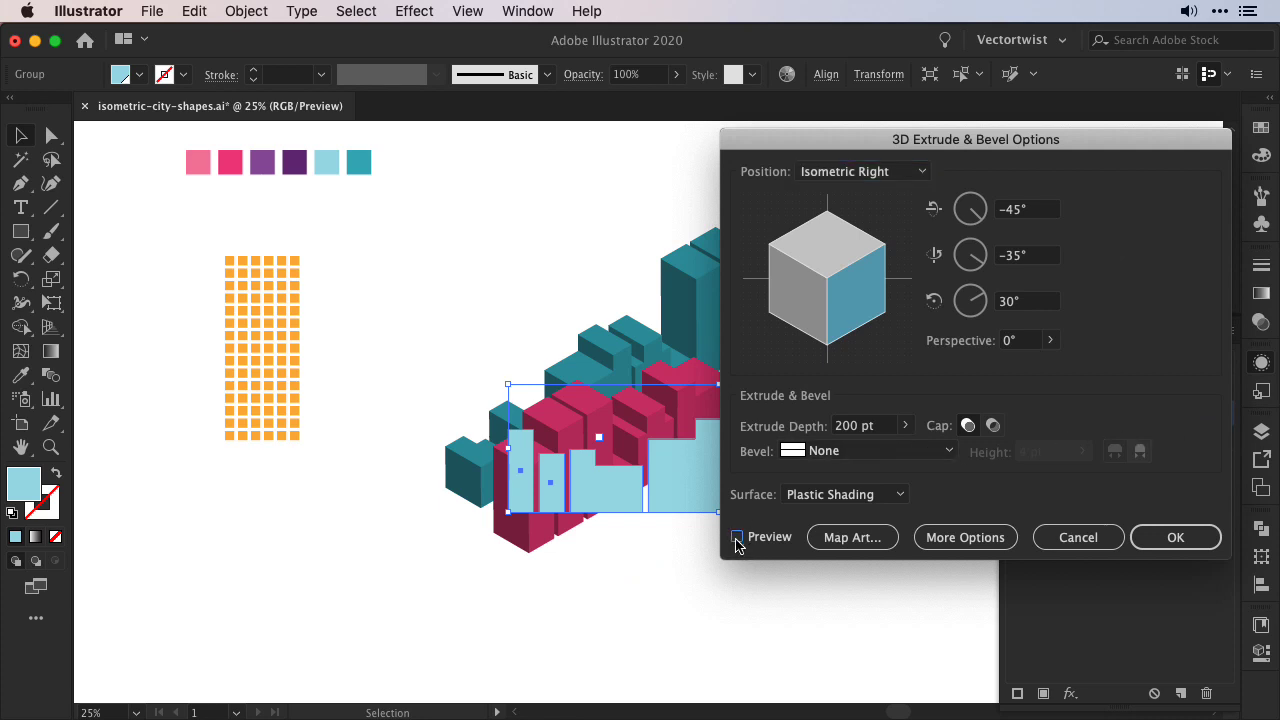
{"action": "left_click", "coordinate": [852, 537]}
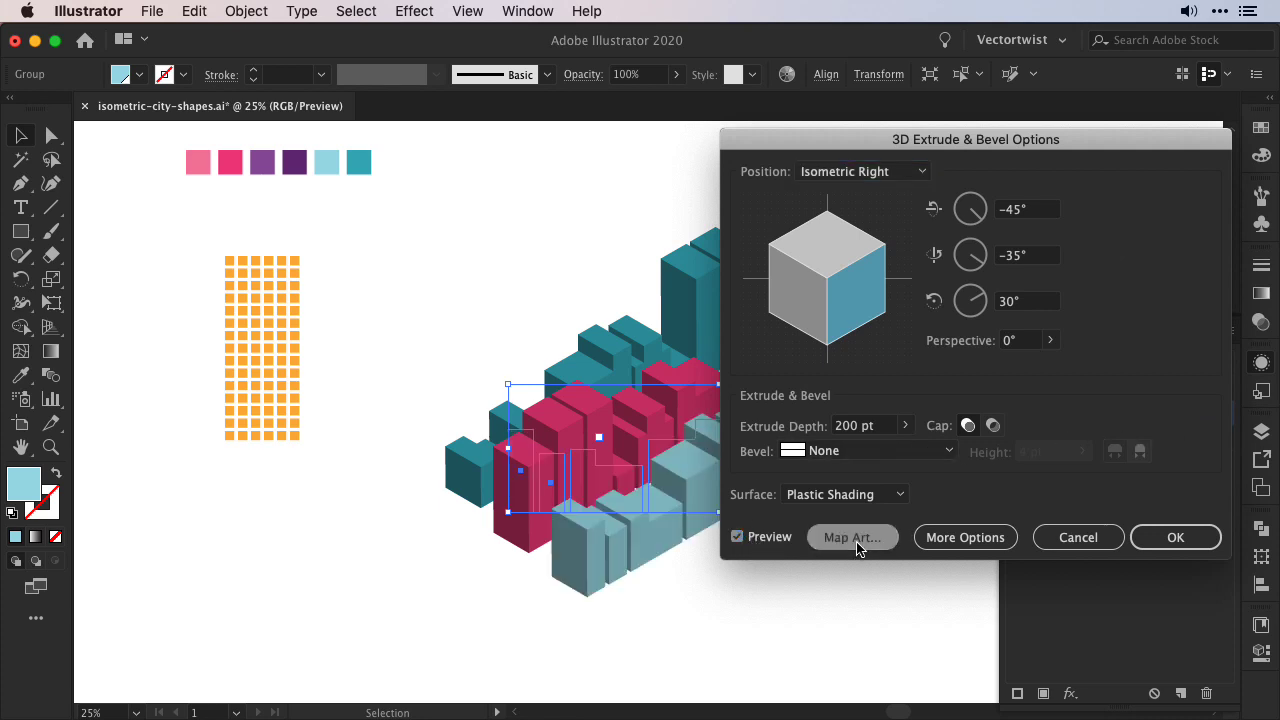
{"action": "left_click_drag", "start_coordinate": [903, 147], "coordinate": [841, 43]}
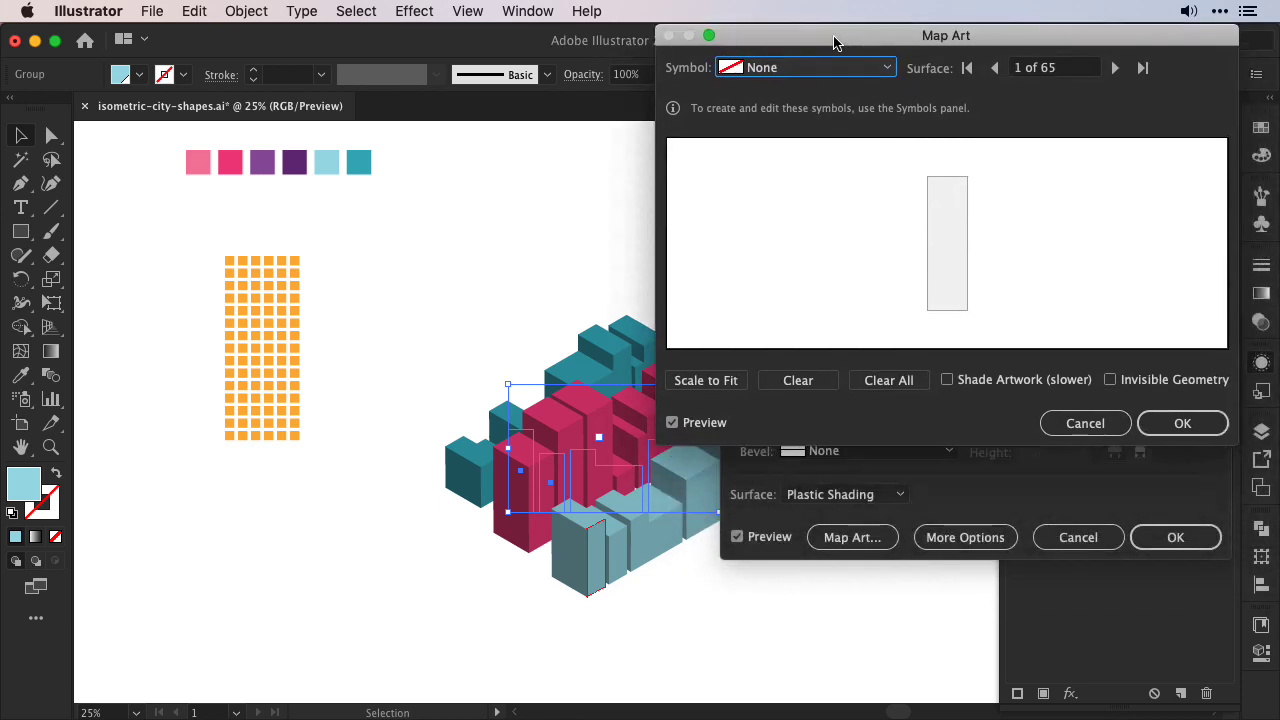
{"action": "left_click", "coordinate": [868, 68]}
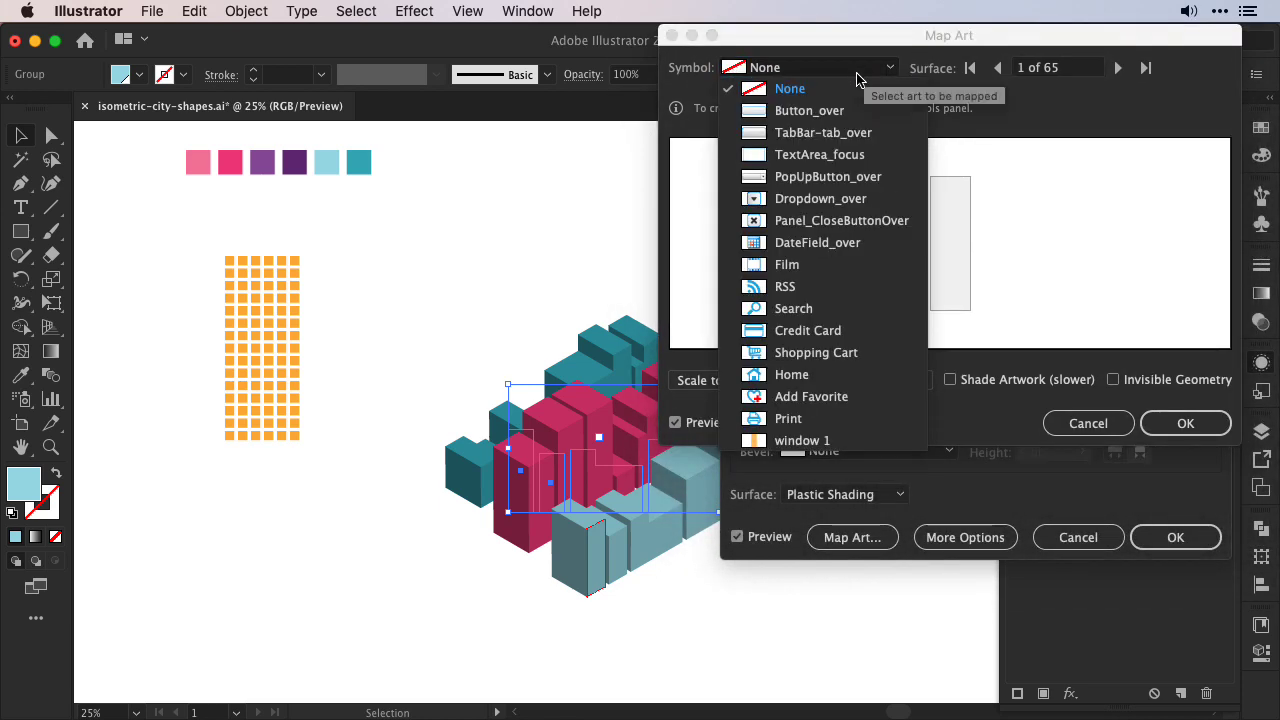
{"action": "left_click", "coordinate": [811, 441]}
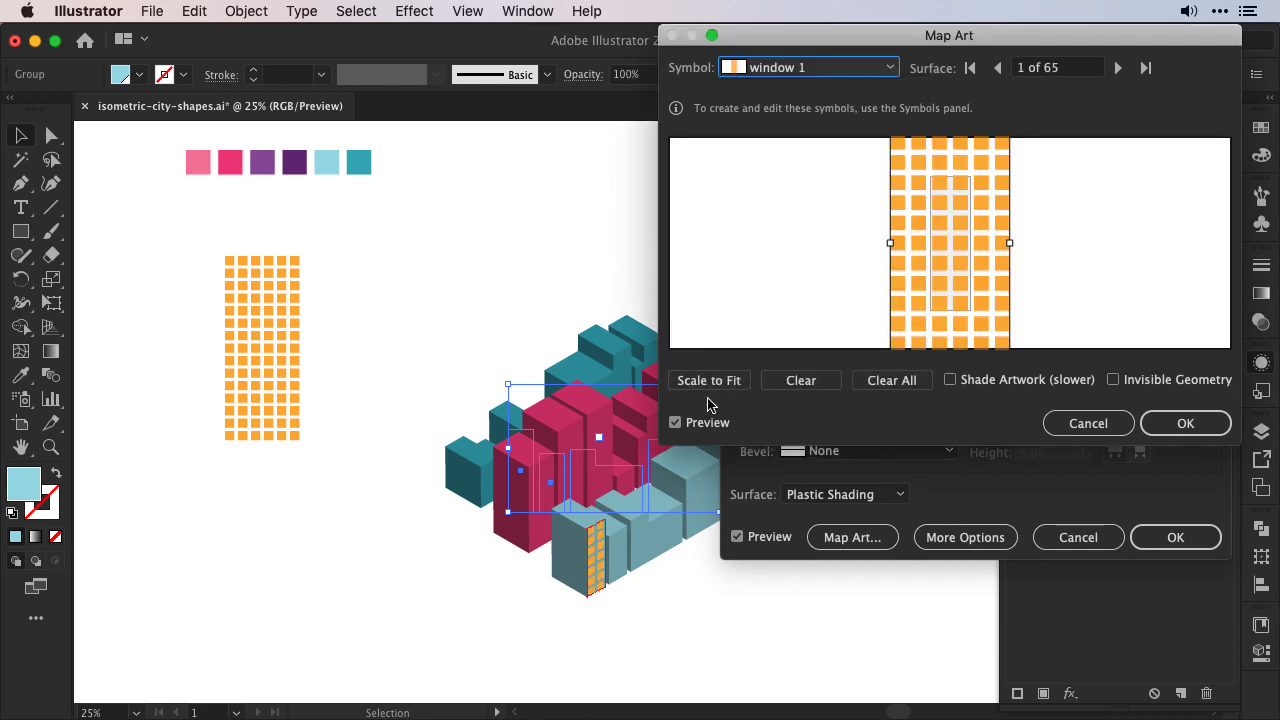
{"action": "left_click", "coordinate": [722, 388]}
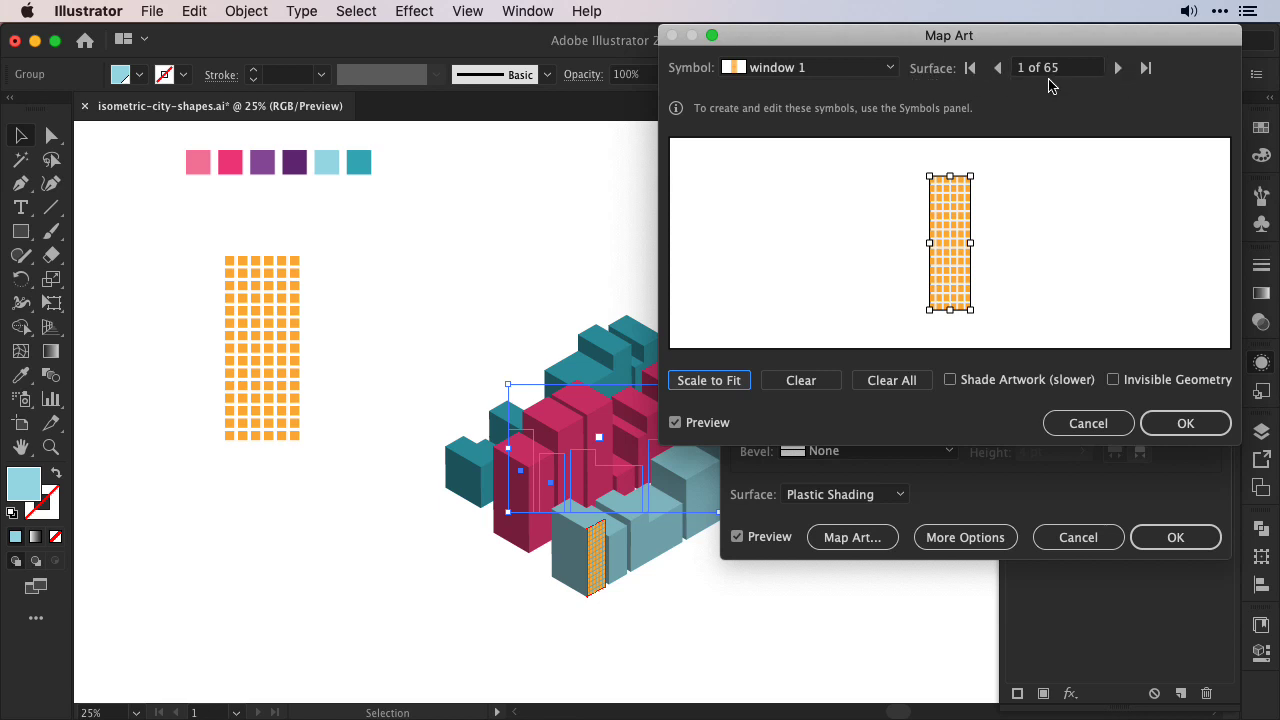
{"action": "left_click", "coordinate": [1118, 68]}
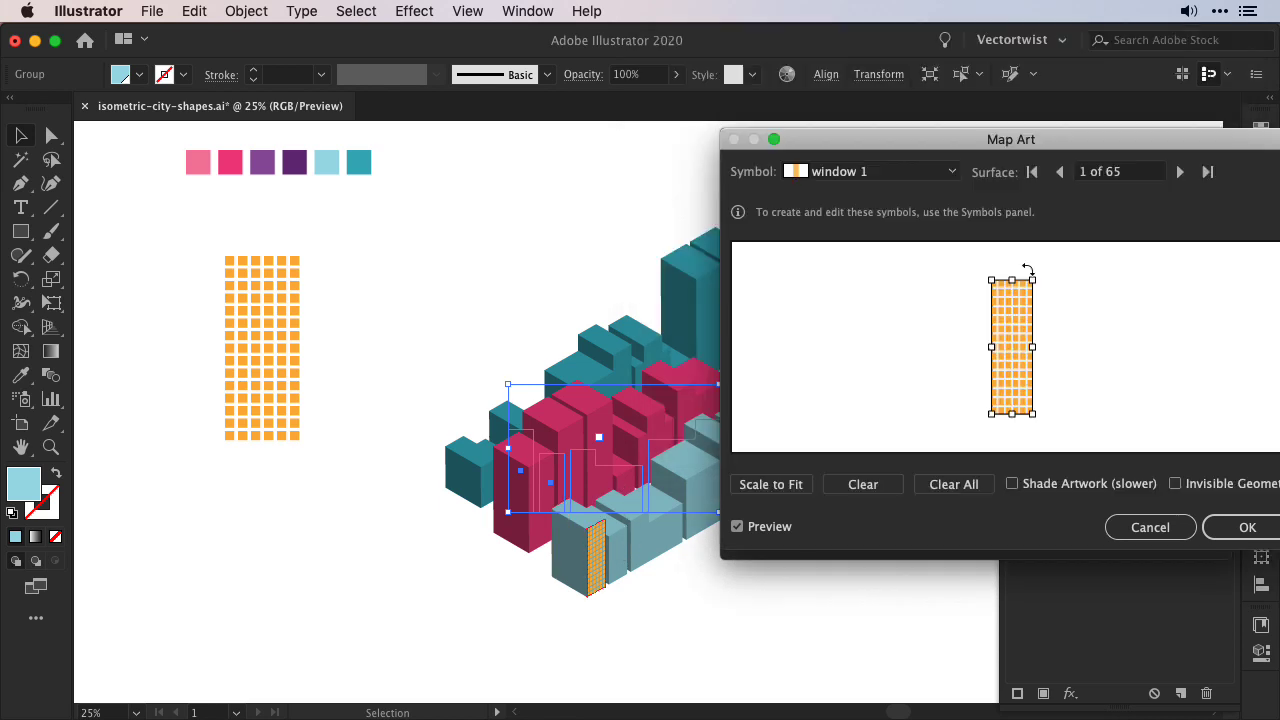
Advance the Map Art dialog to surface 7 and move the dialogs aside to reveal the buildings
{"action": "left_click", "coordinate": [1181, 172]}
{"action": "left_click", "coordinate": [1181, 172]}
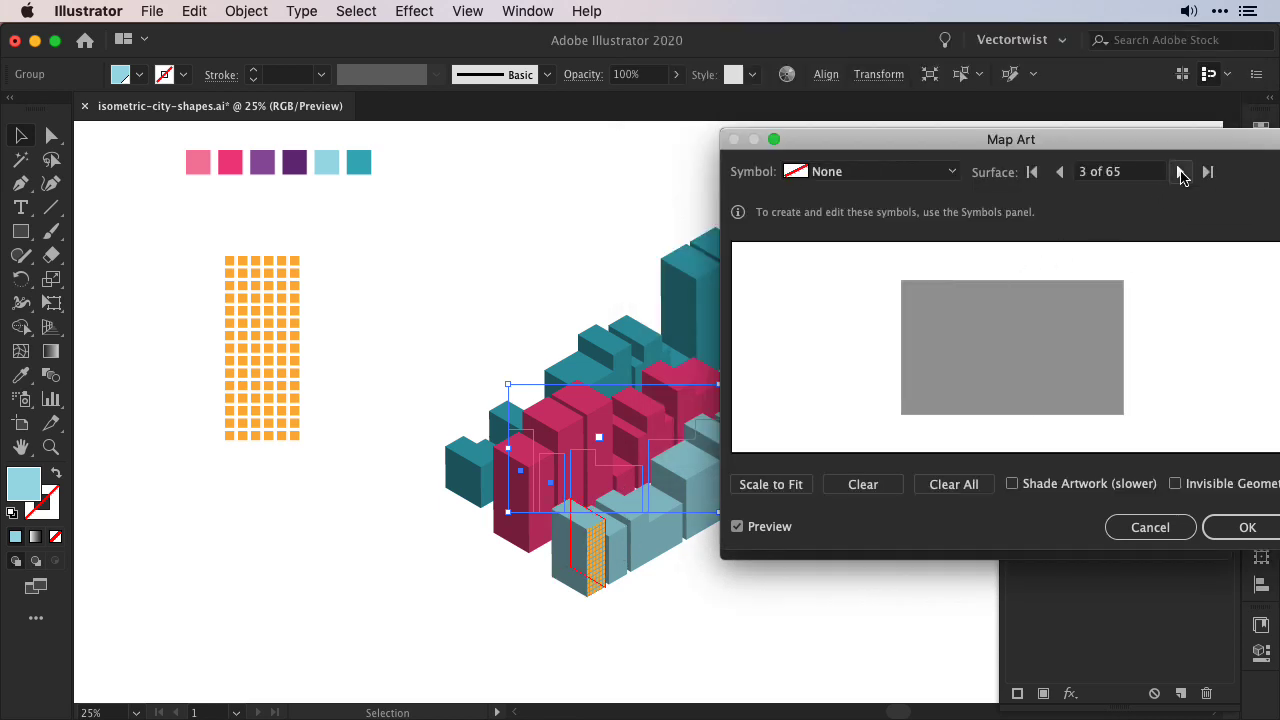
{"action": "left_click", "coordinate": [1181, 172]}
{"action": "left_click", "coordinate": [1181, 172]}
{"action": "left_click", "coordinate": [1181, 172]}
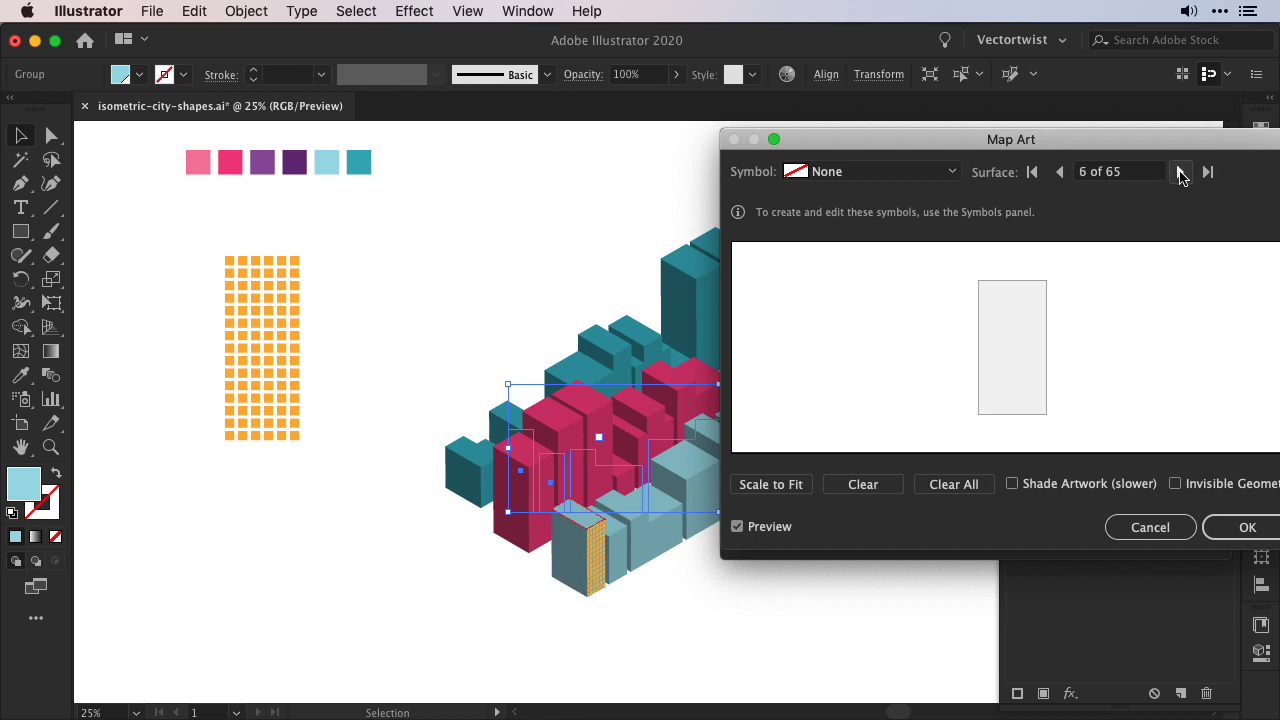
{"action": "left_click", "coordinate": [1181, 172]}
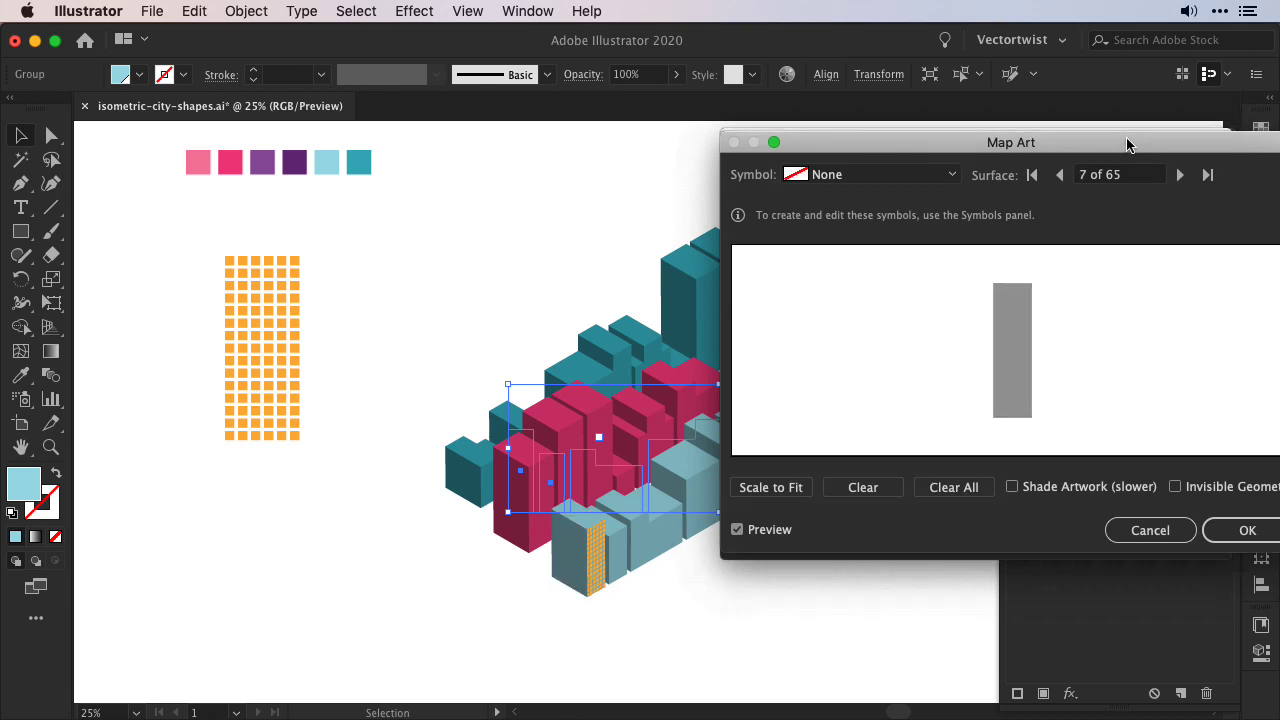
{"action": "left_click_drag", "start_coordinate": [1130, 140], "coordinate": [378, 131]}
{"action": "left_click_drag", "start_coordinate": [903, 134], "coordinate": [893, 556]}
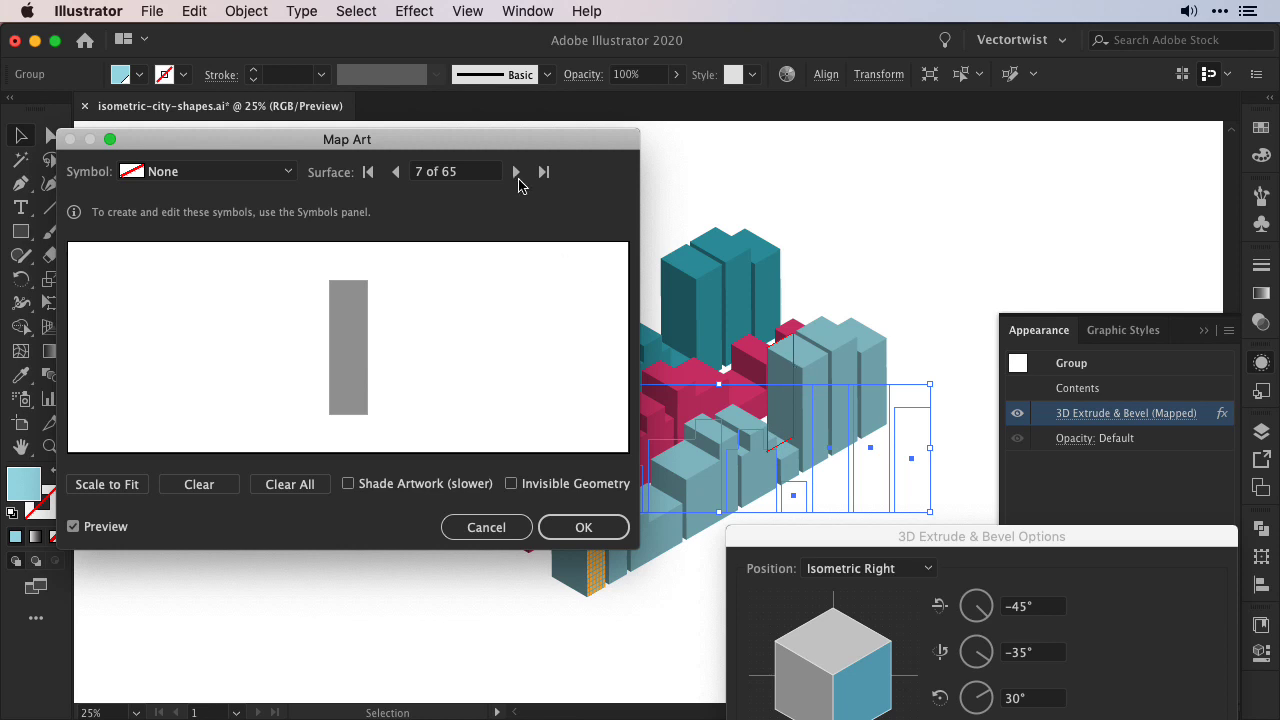
Map the window 1 symbol onto surface 8, scale it to fit, and accept
{"action": "left_click", "coordinate": [517, 174]}
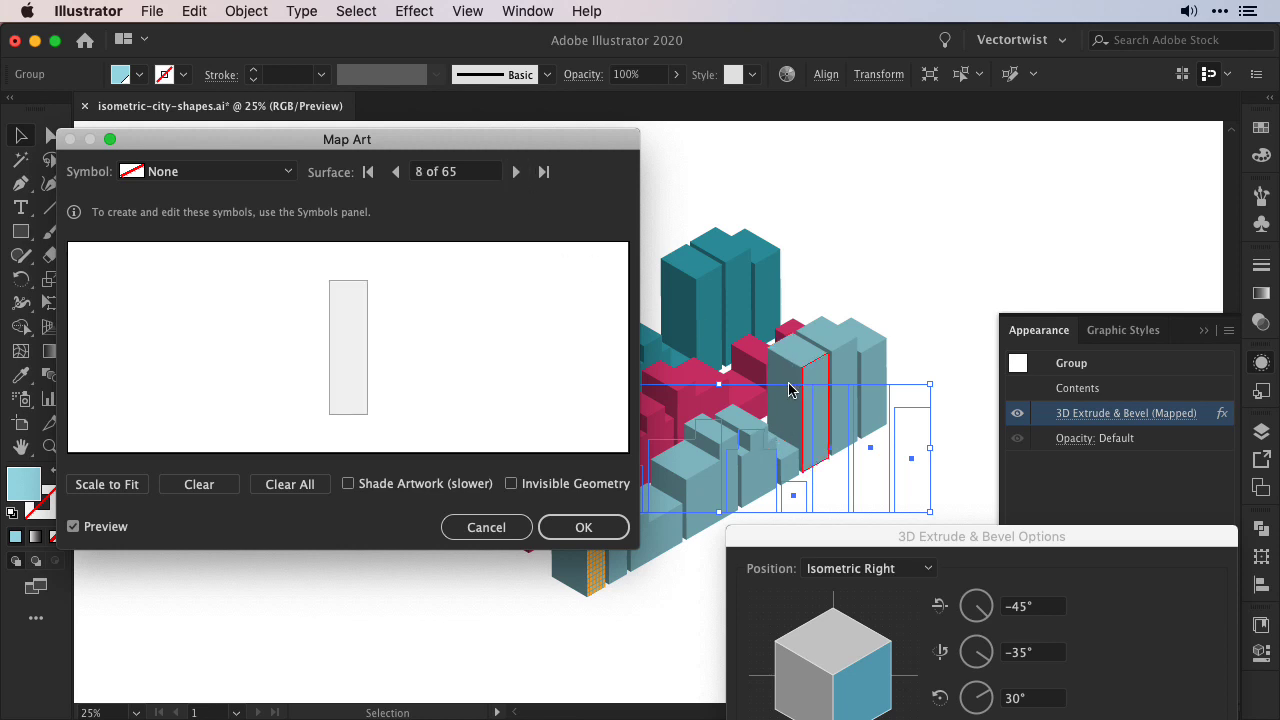
{"action": "left_click", "coordinate": [207, 174]}
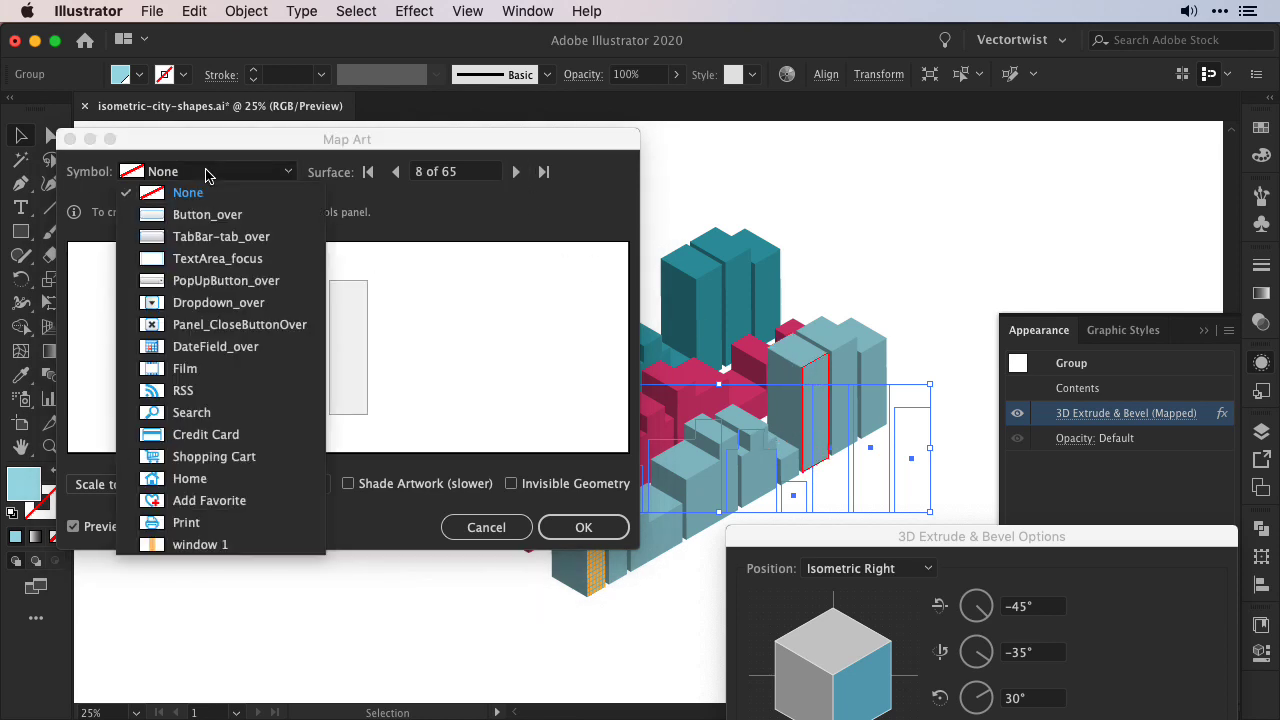
{"action": "left_click", "coordinate": [204, 547]}
{"action": "left_click", "coordinate": [106, 488]}
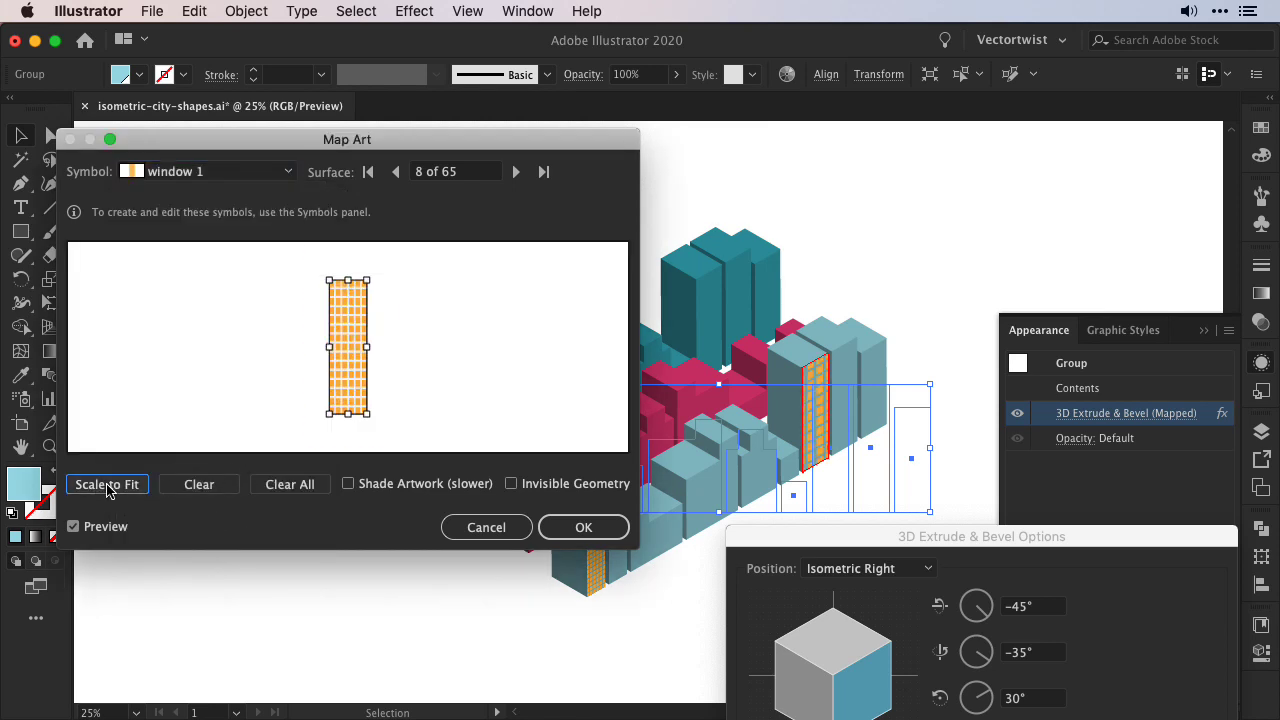
{"action": "left_click", "coordinate": [560, 532]}
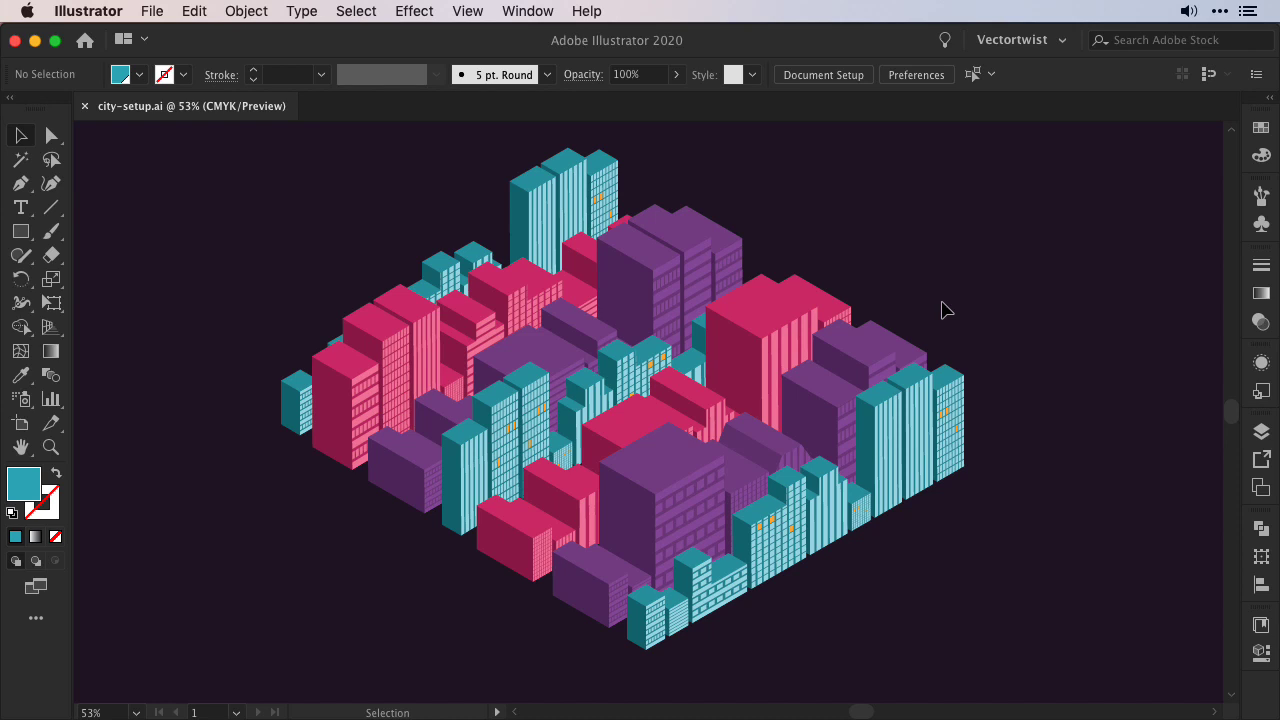
Select the front-right teal building group and open its 3D Extrude & Bevel settings
{"action": "left_click", "coordinate": [871, 363]}
{"action": "left_click", "coordinate": [857, 366]}
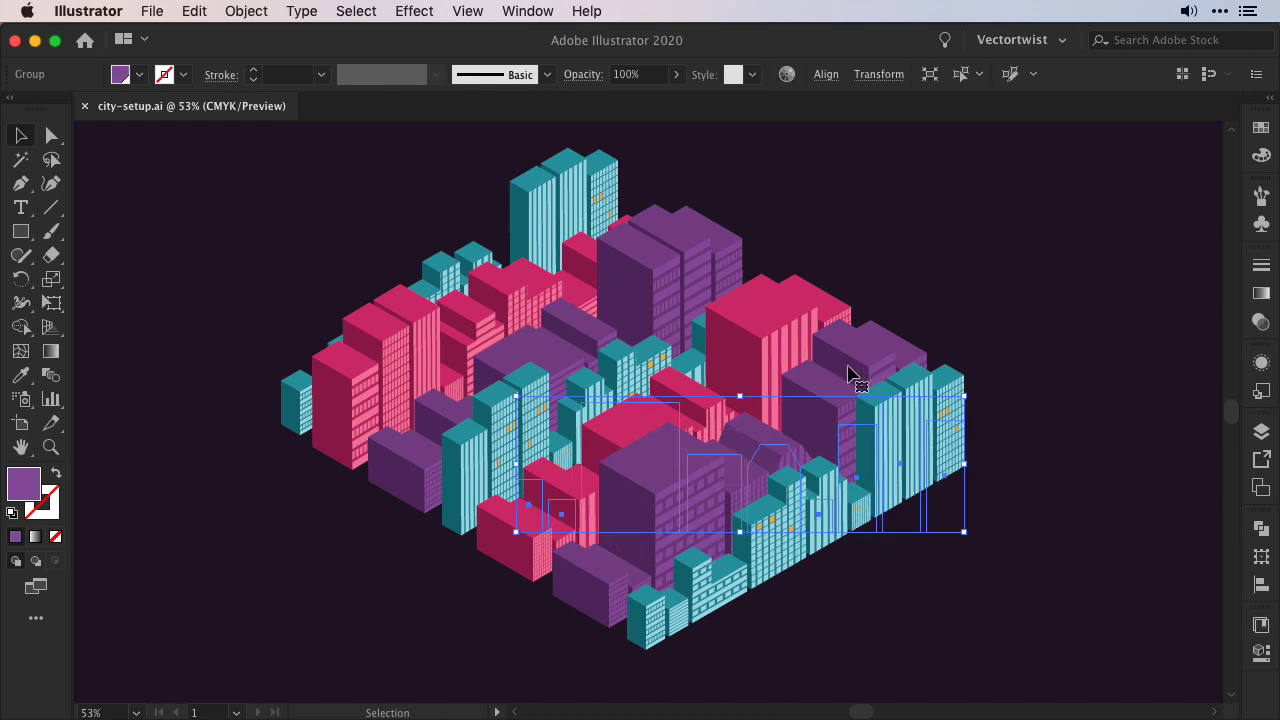
{"action": "left_click", "coordinate": [714, 412]}
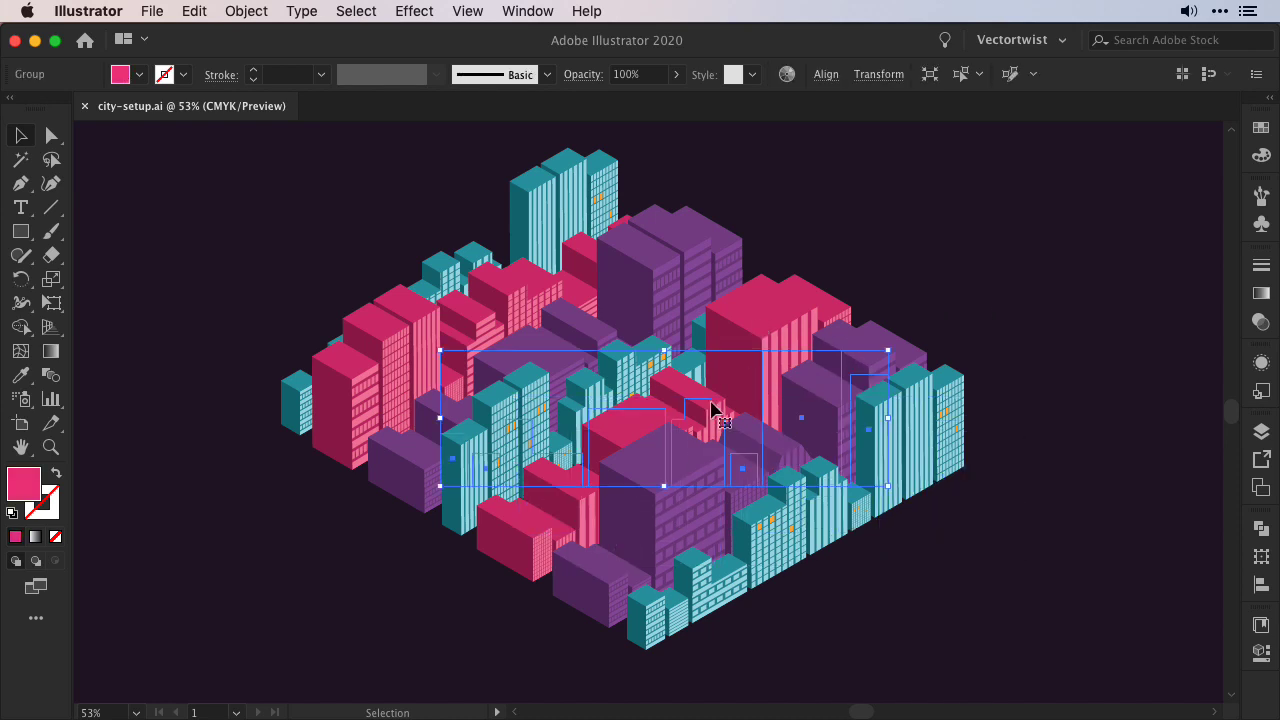
{"action": "left_click", "coordinate": [785, 550]}
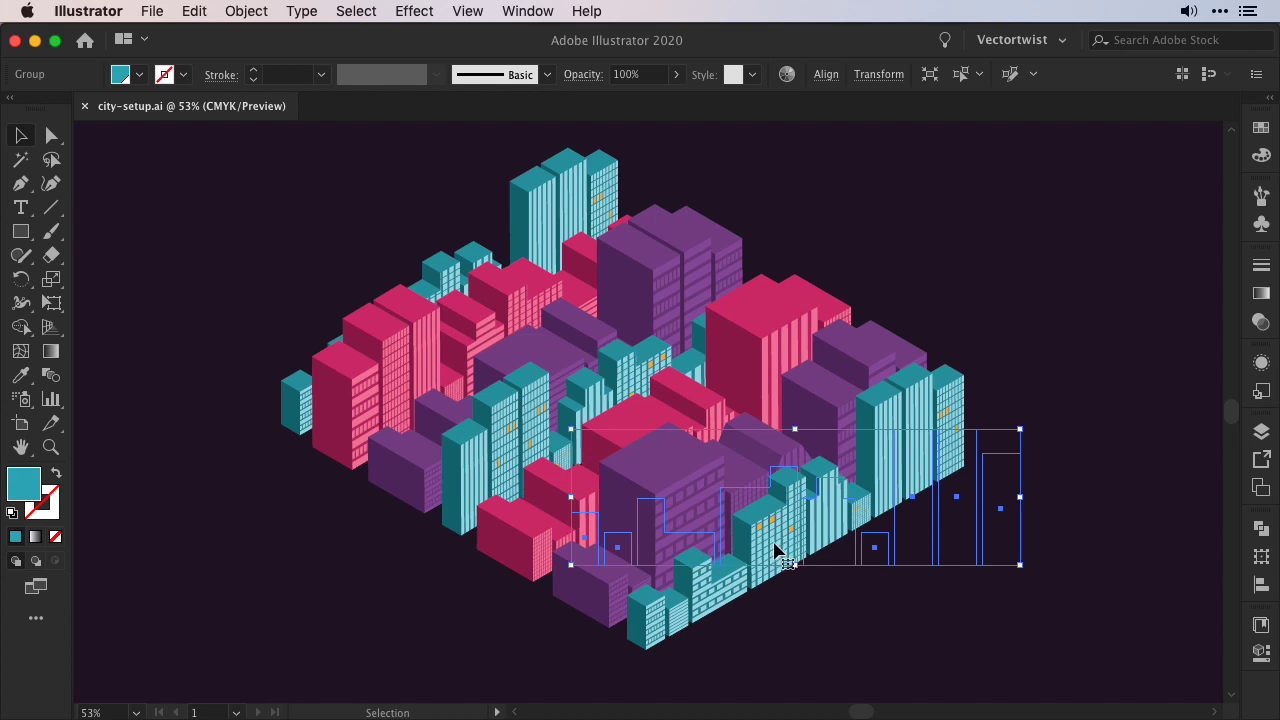
{"action": "left_click", "coordinate": [1260, 366]}
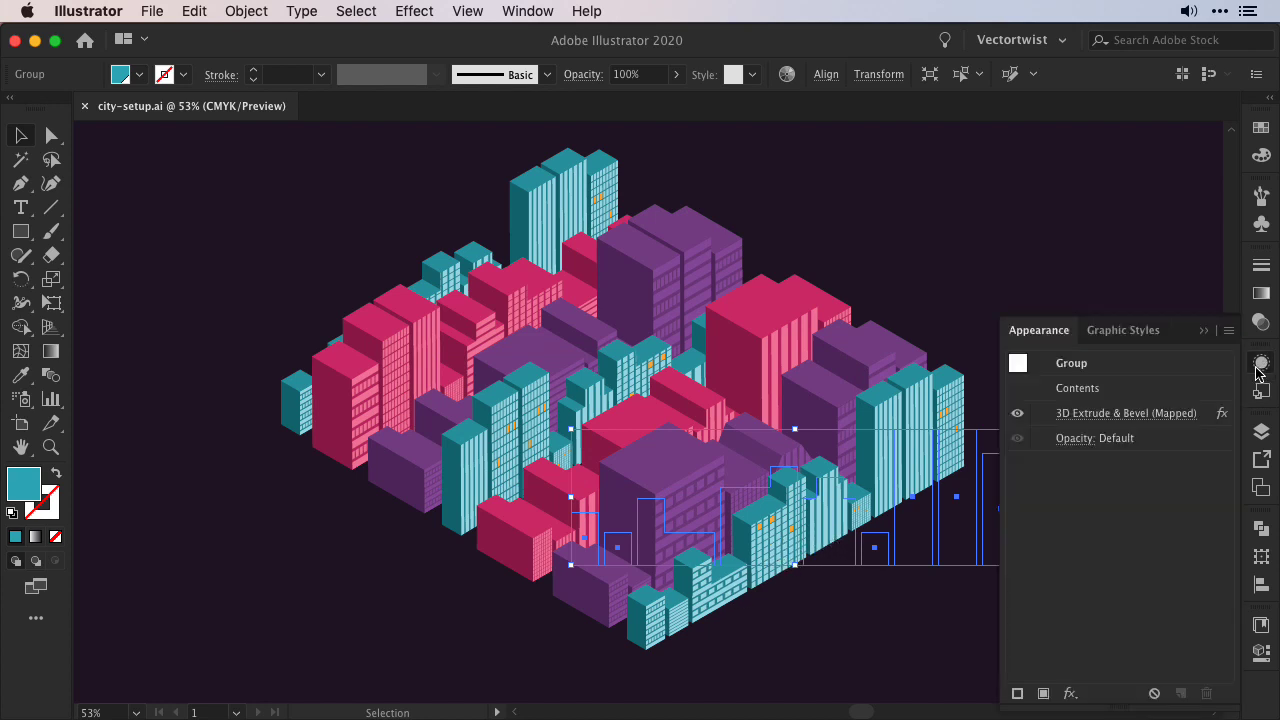
{"action": "left_click", "coordinate": [1130, 418]}
{"action": "left_click_drag", "start_coordinate": [958, 158], "coordinate": [348, 58]}
Open Map Art with Preview on and step through the mapped surfaces to surface 8
{"action": "left_click", "coordinate": [163, 458]}
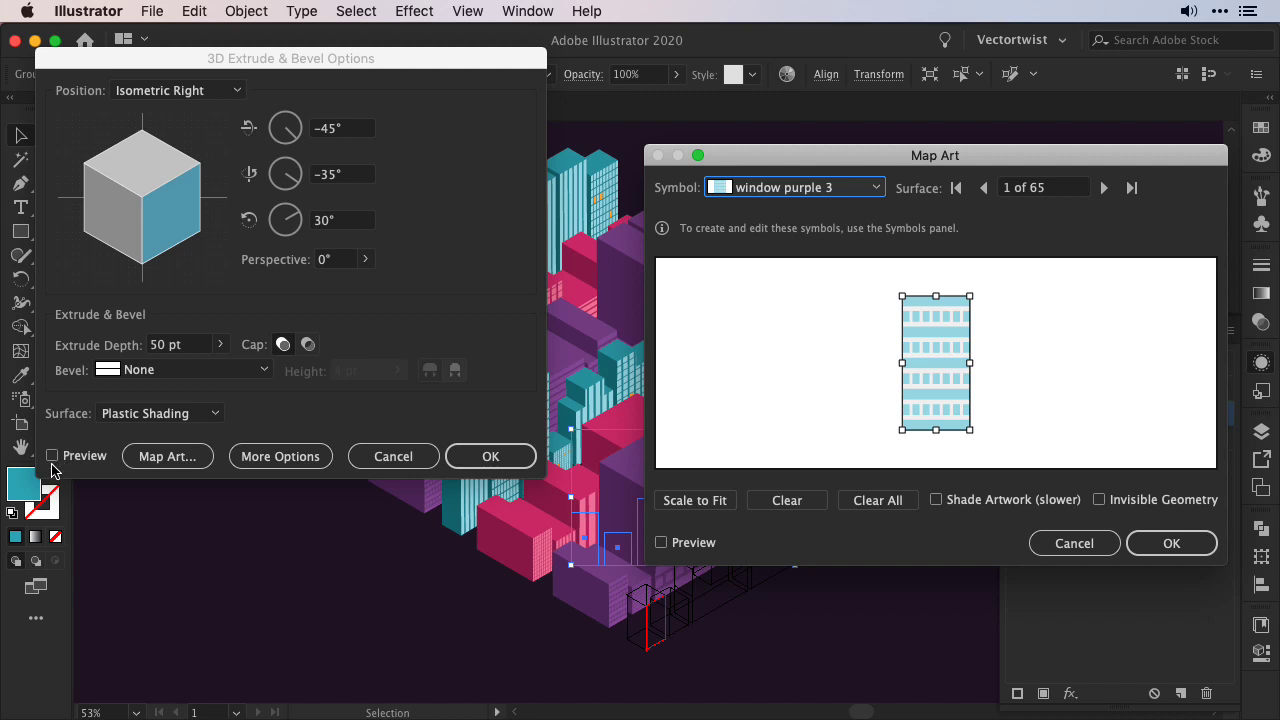
{"action": "left_click", "coordinate": [661, 542]}
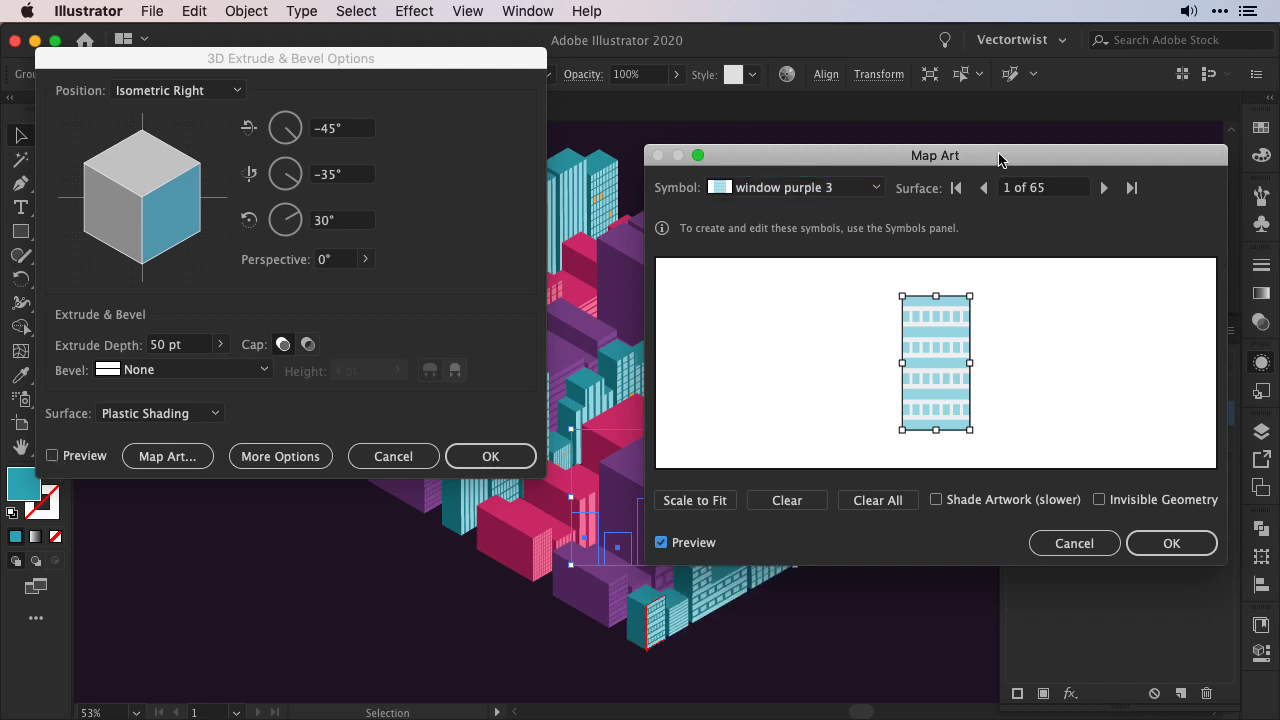
{"action": "left_click_drag", "start_coordinate": [1000, 157], "coordinate": [430, 60]}
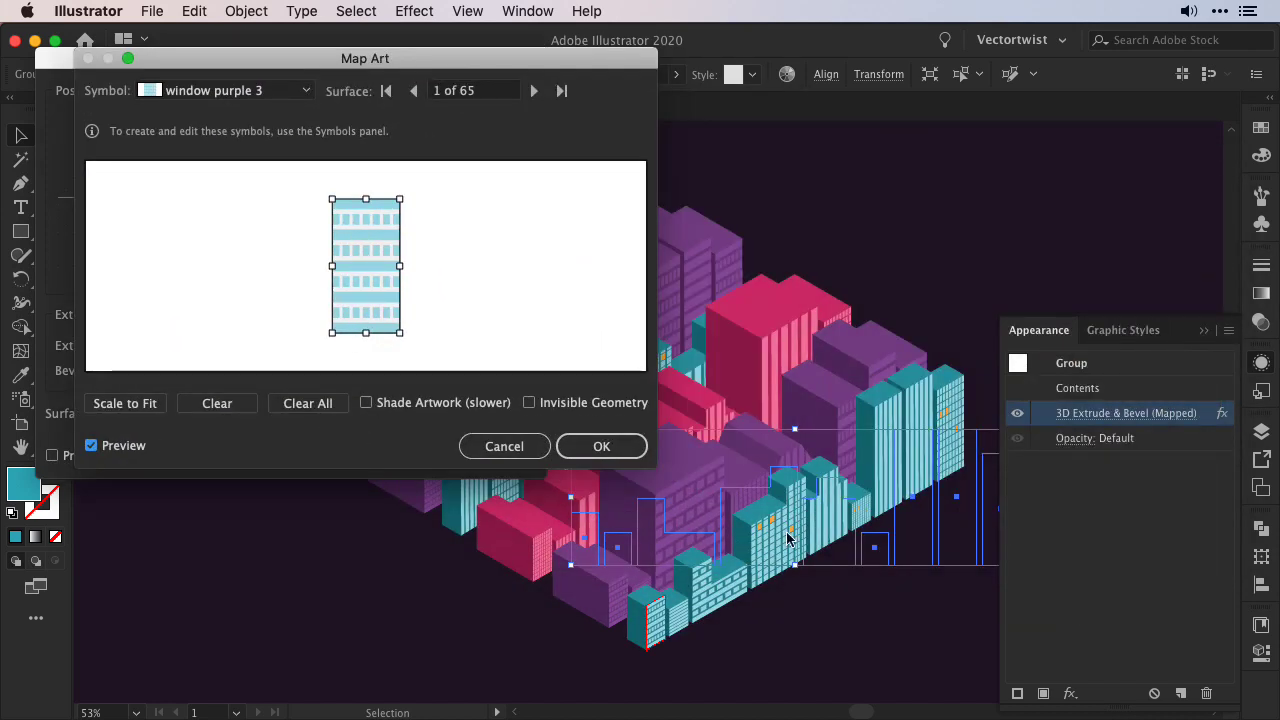
{"action": "left_click", "coordinate": [533, 91]}
{"action": "left_click", "coordinate": [533, 91]}
{"action": "left_click", "coordinate": [533, 91]}
{"action": "left_click", "coordinate": [533, 91]}
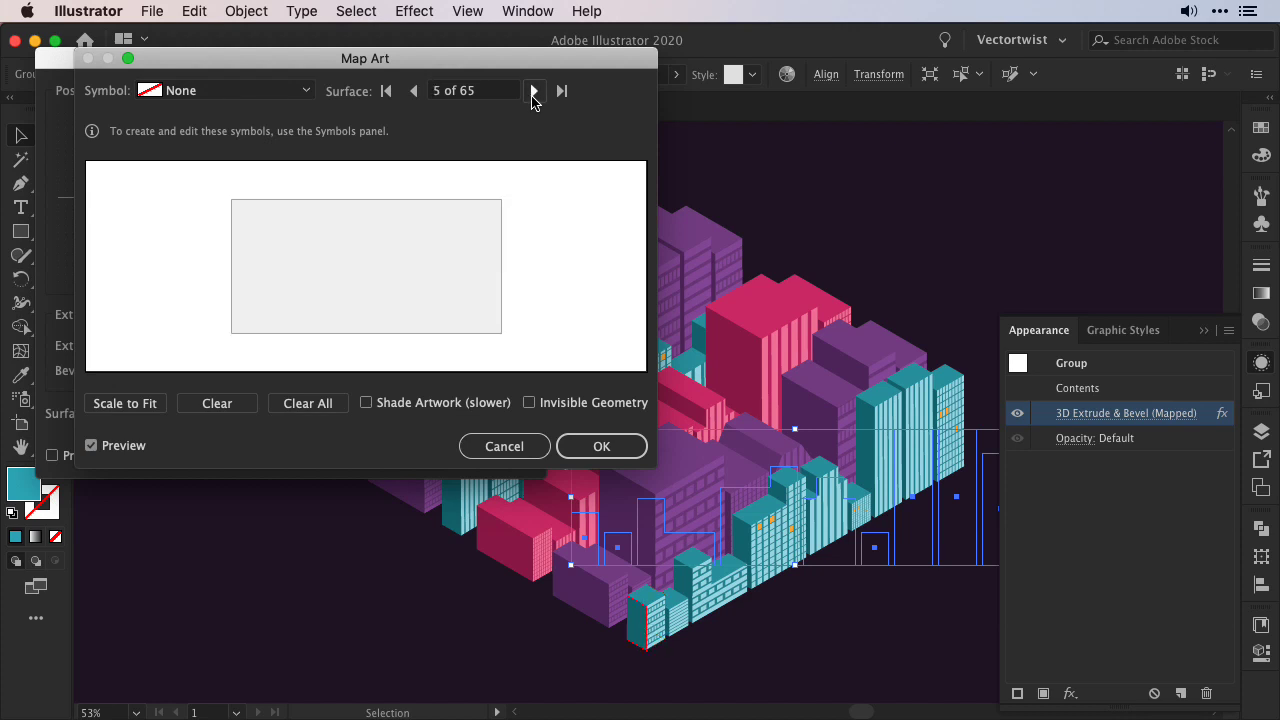
{"action": "left_click", "coordinate": [533, 91]}
{"action": "left_click", "coordinate": [533, 91]}
{"action": "left_click", "coordinate": [533, 91]}
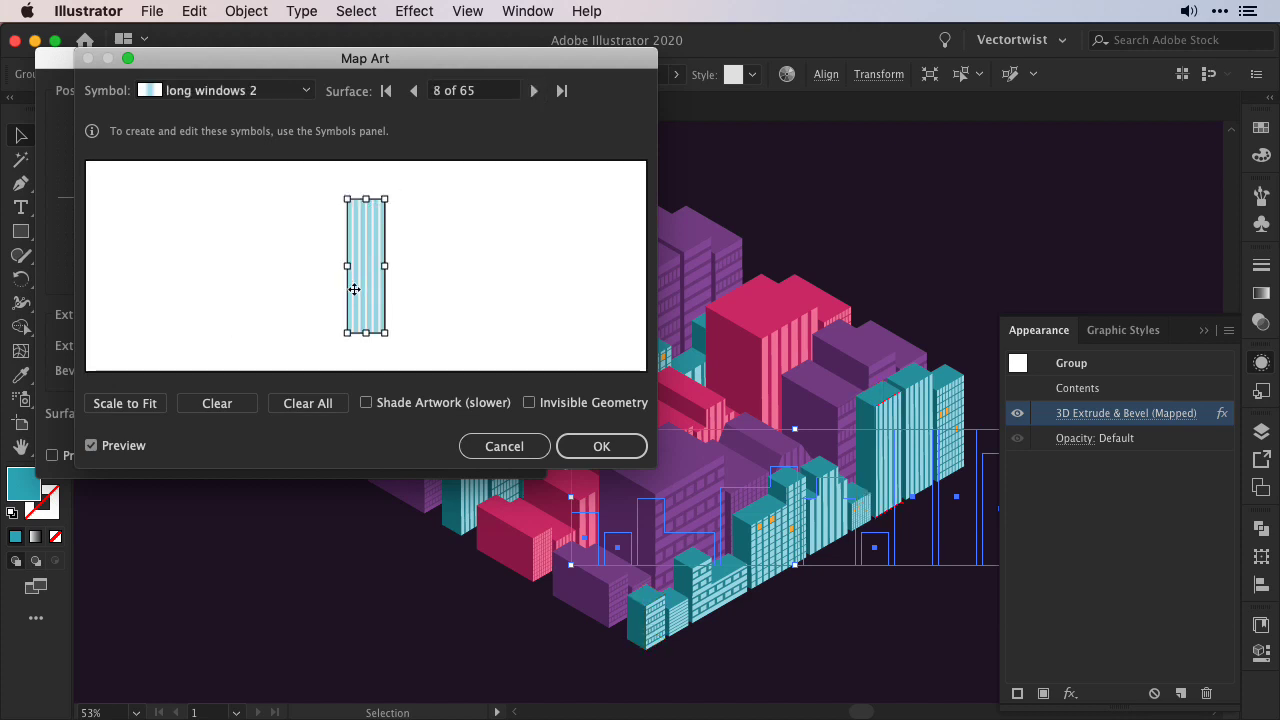
Close the Map Art and 3D Extrude & Bevel dialogs and collapse the Appearance list
{"action": "key", "text": "Return"}
{"action": "left_click", "coordinate": [489, 456]}
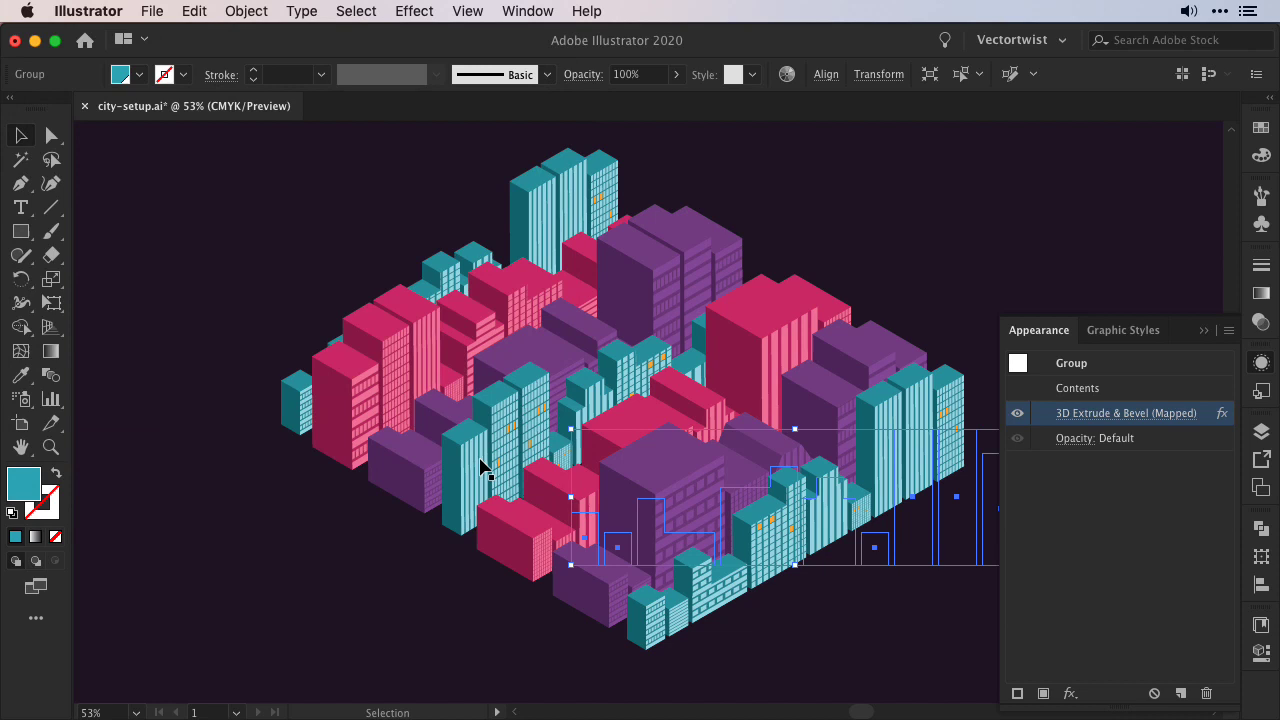
{"action": "left_click", "coordinate": [1203, 330]}
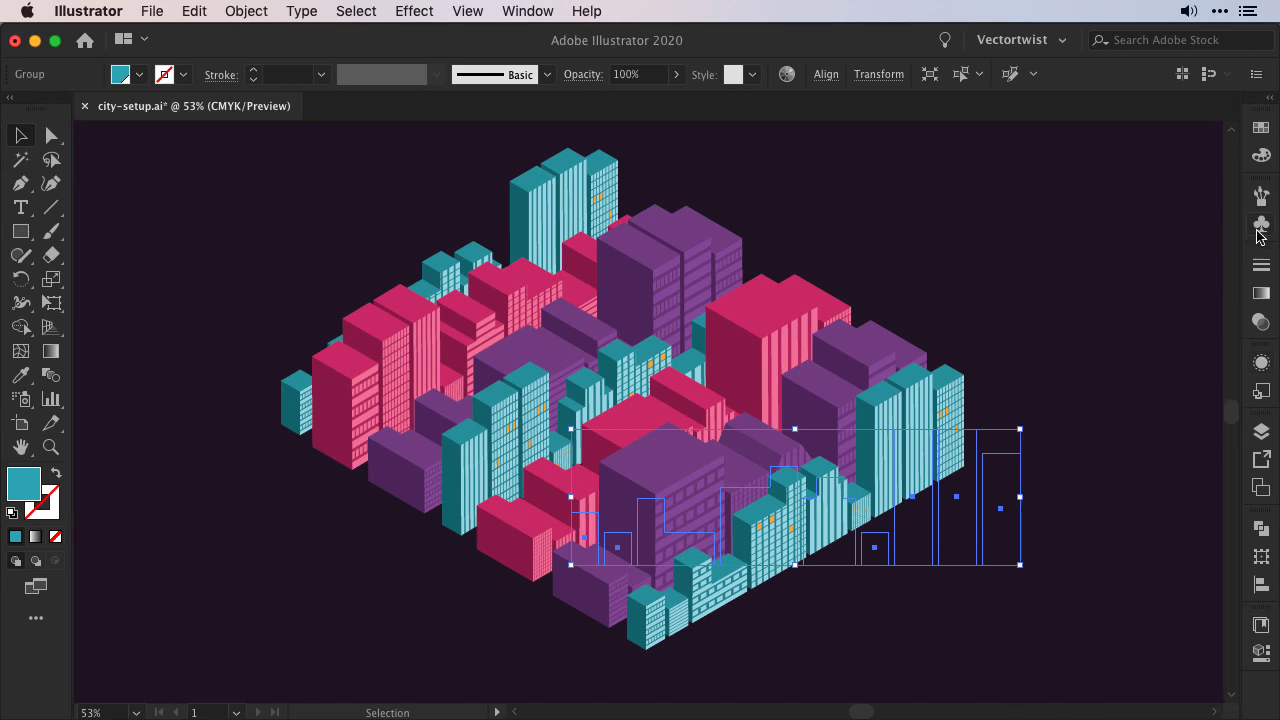
Float the Symbols panel over the canvas and duplicate the pink windows symbol
{"action": "left_click", "coordinate": [1261, 224]}
{"action": "key", "text": "shift+super+a"}
{"action": "left_click_drag", "start_coordinate": [1041, 190], "coordinate": [200, 155]}
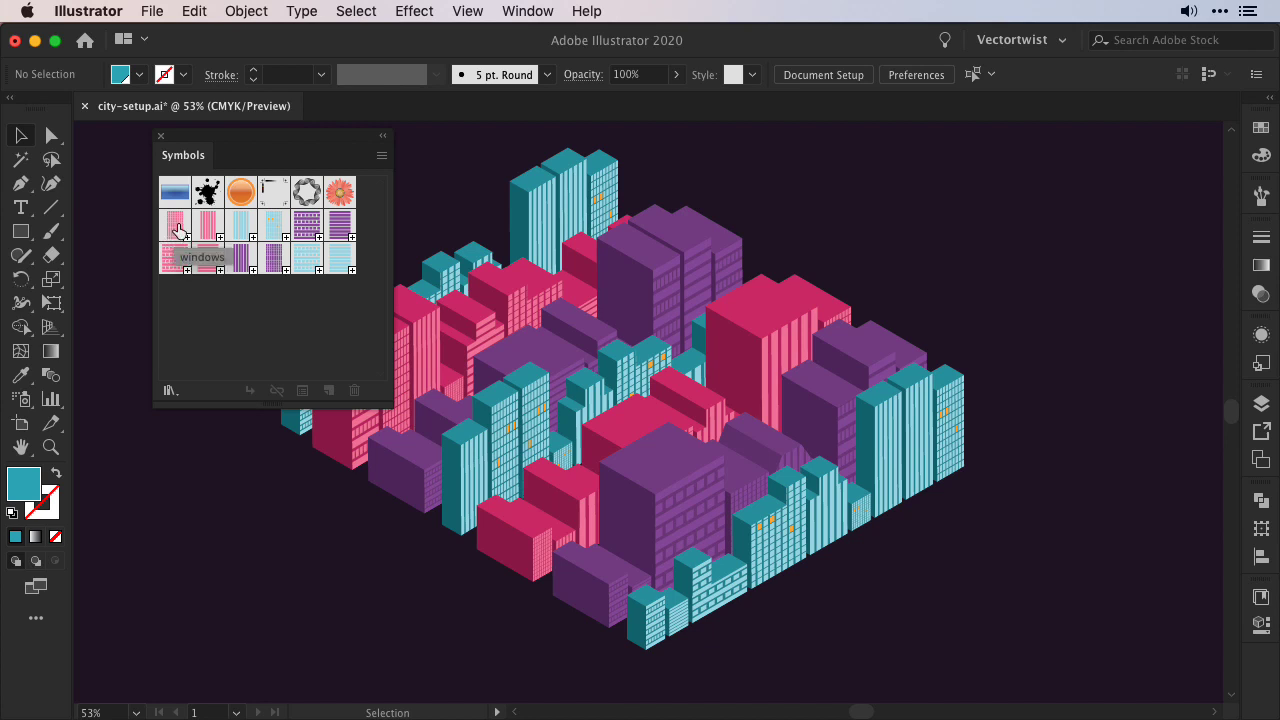
{"action": "mouse_move", "coordinate": [178, 230]}
{"action": "left_mouse_down"}
{"action": "mouse_move", "coordinate": [228, 316]}
{"action": "mouse_move", "coordinate": [310, 327]}
{"action": "mouse_move", "coordinate": [333, 391]}
{"action": "left_mouse_up"}
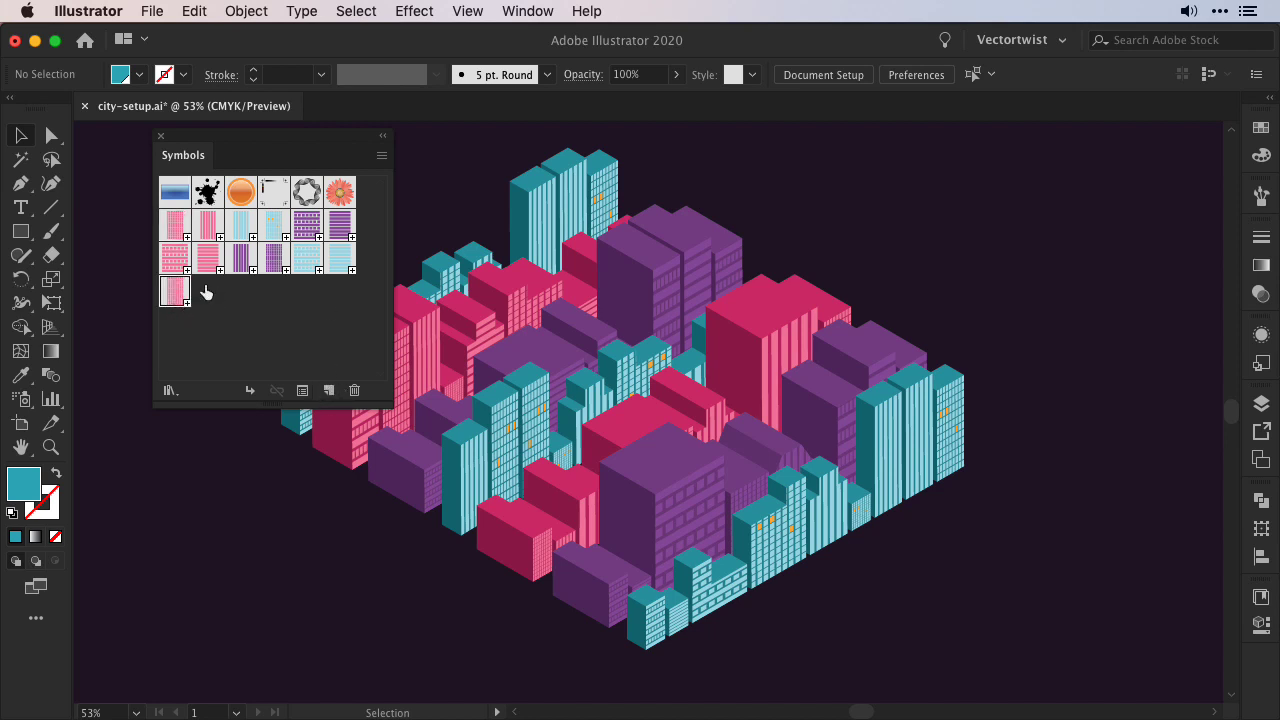
Recolour the window grid in the windows 4 symbol from pink to purple
{"action": "double_click", "coordinate": [176, 300]}
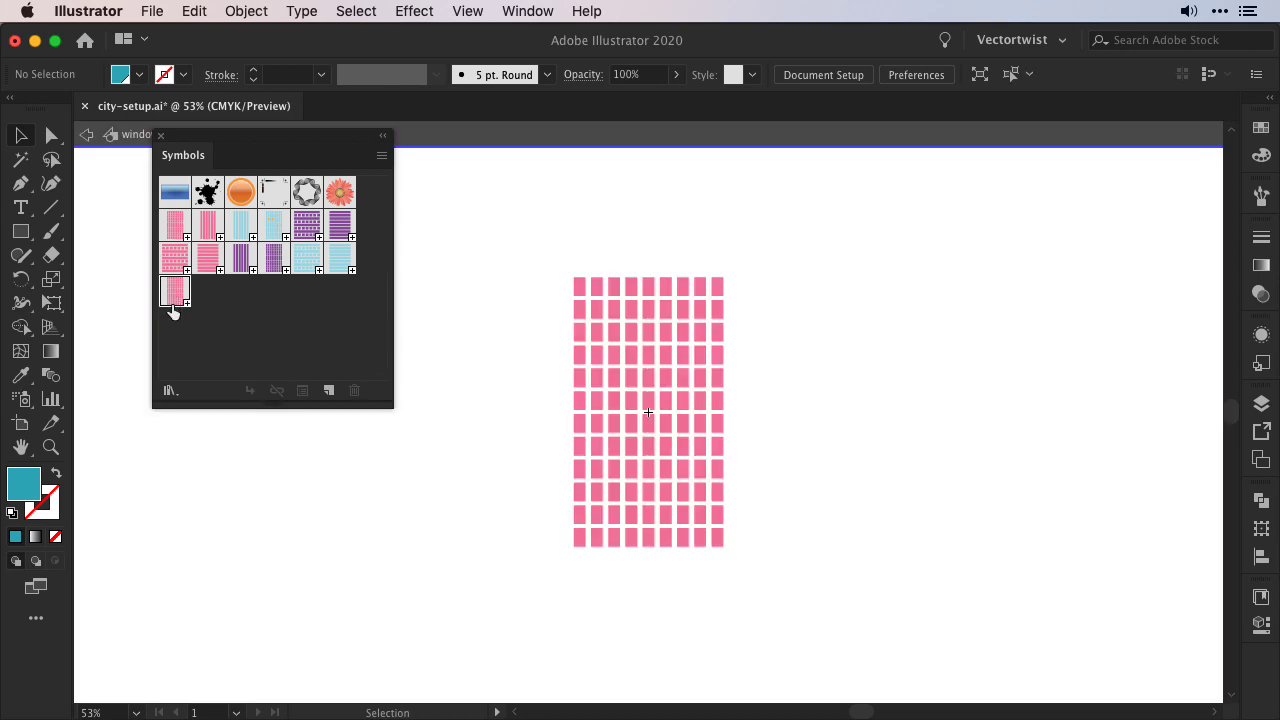
{"action": "left_click_drag", "start_coordinate": [502, 203], "coordinate": [709, 543]}
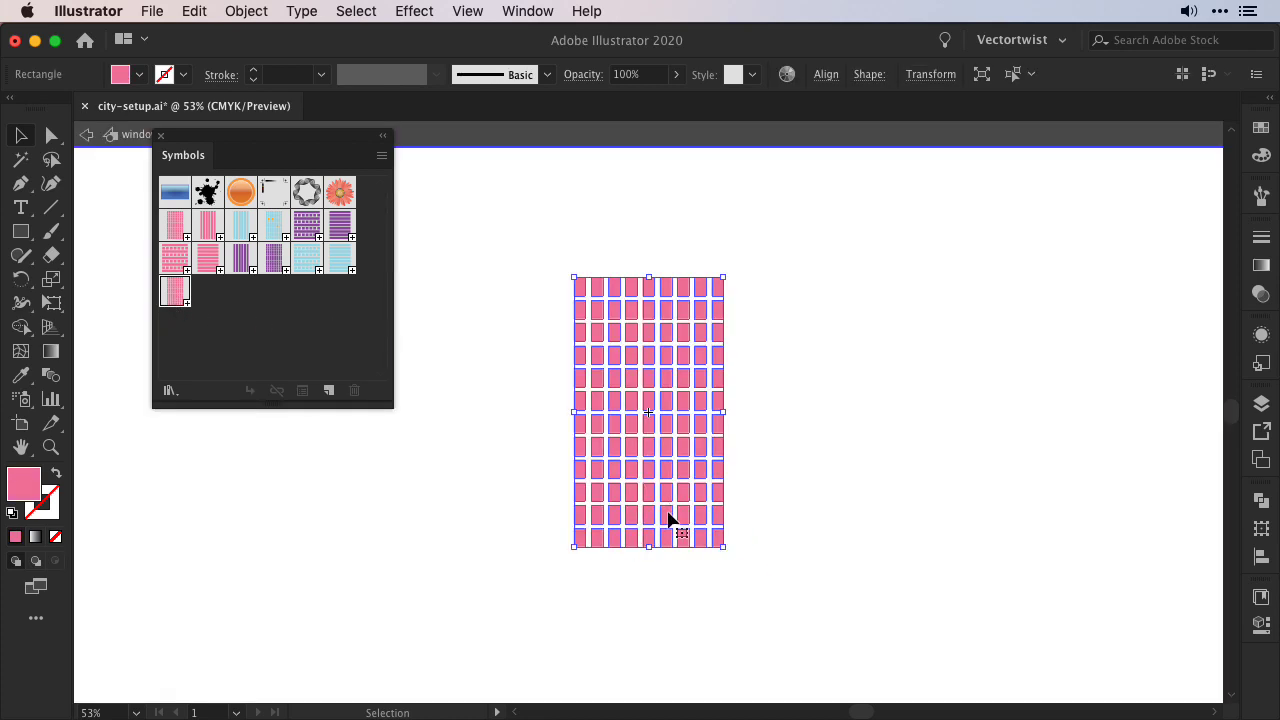
{"action": "left_click", "coordinate": [1261, 133]}
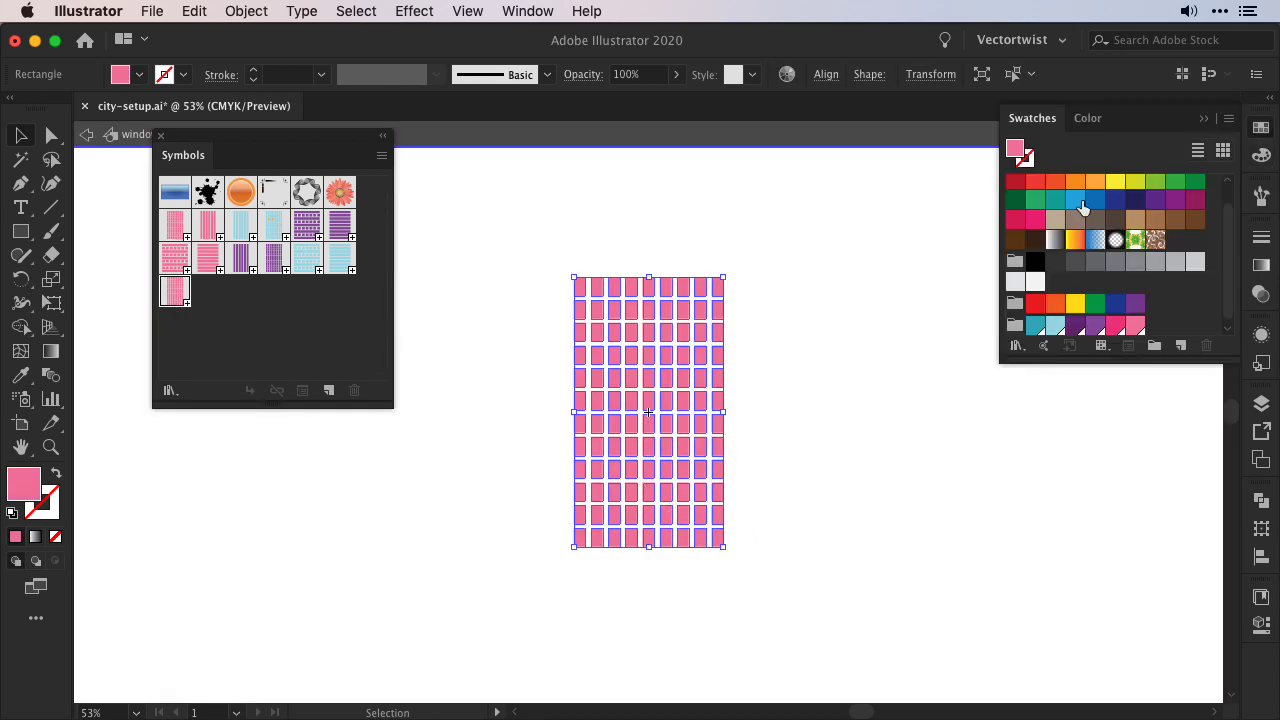
{"action": "left_click", "coordinate": [1155, 204]}
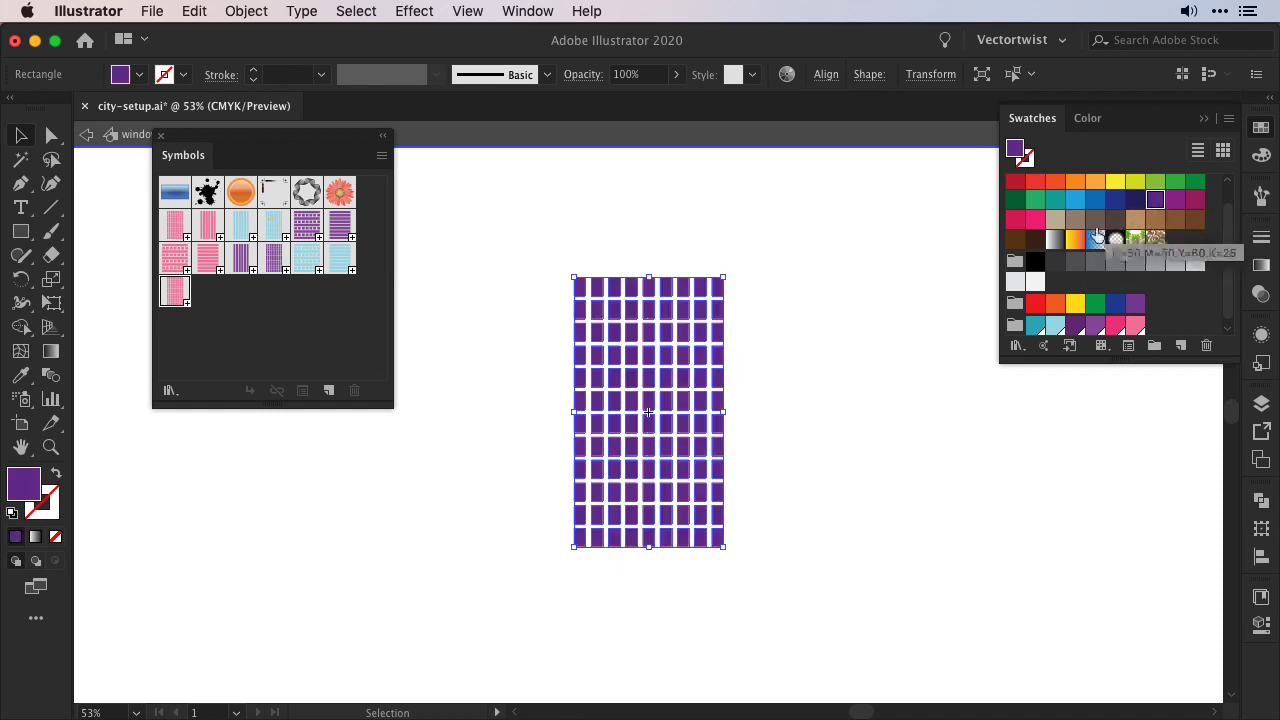
{"action": "double_click", "coordinate": [812, 350]}
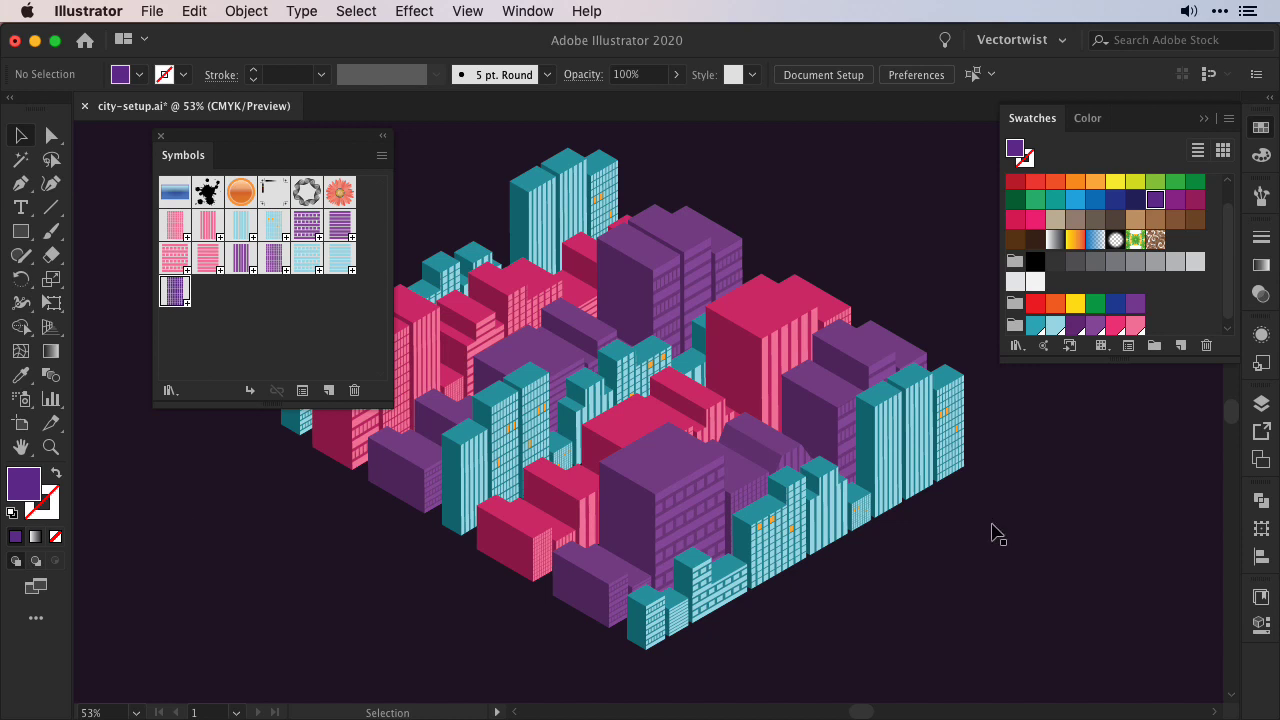
Fill the pink windows symbol's grid with the purple swatch, then move the Symbols panel right
{"action": "left_click", "coordinate": [790, 548]}
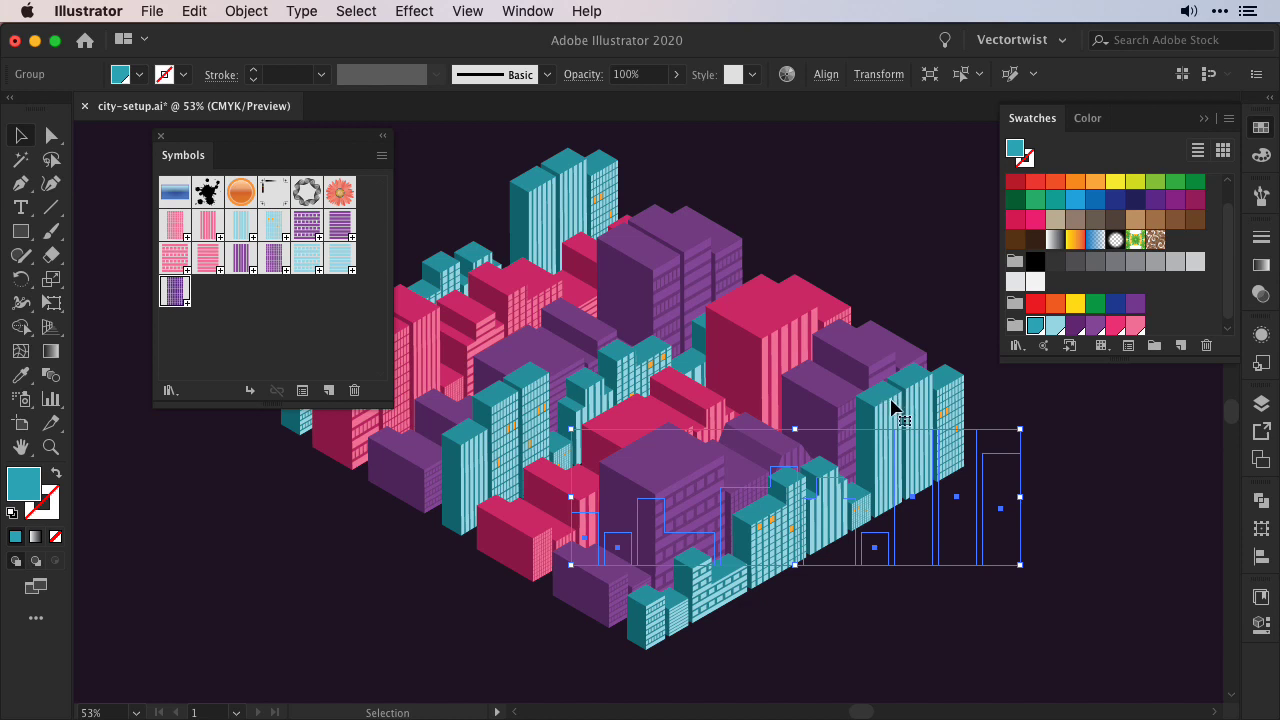
{"action": "left_click", "coordinate": [1068, 518]}
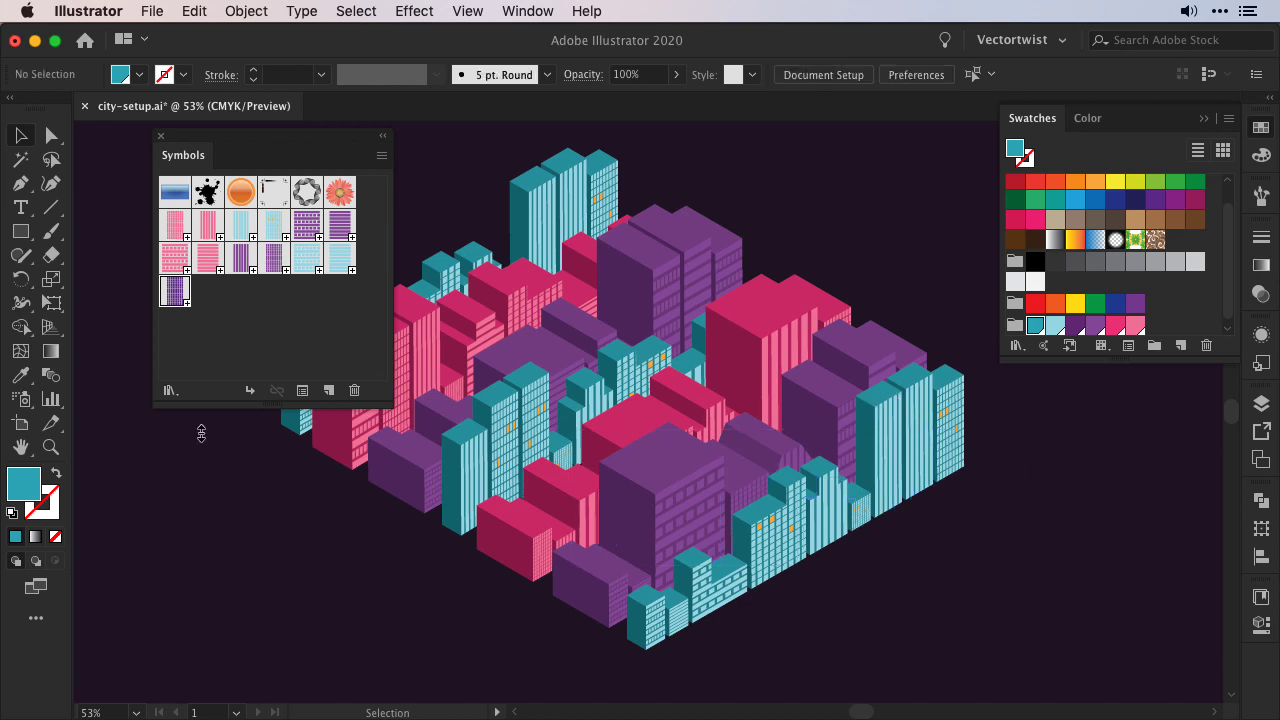
{"action": "double_click", "coordinate": [175, 228]}
{"action": "left_click_drag", "start_coordinate": [528, 238], "coordinate": [853, 541]}
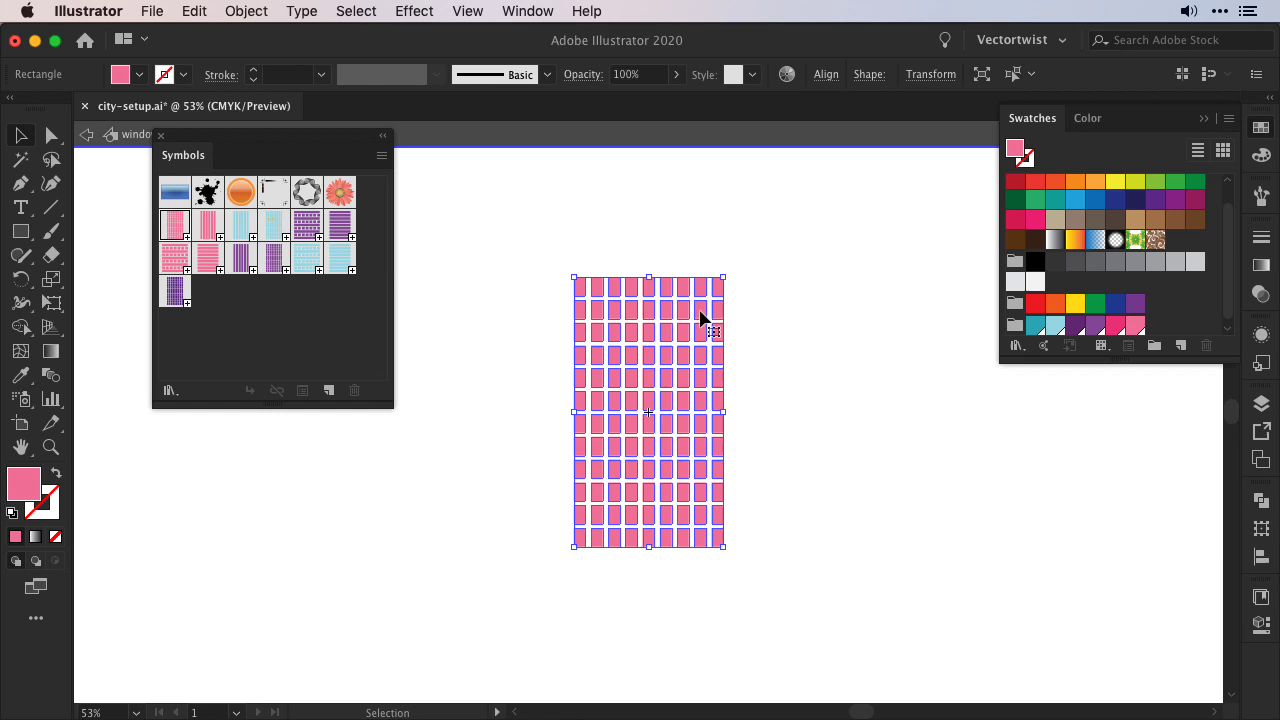
{"action": "left_click", "coordinate": [1155, 200]}
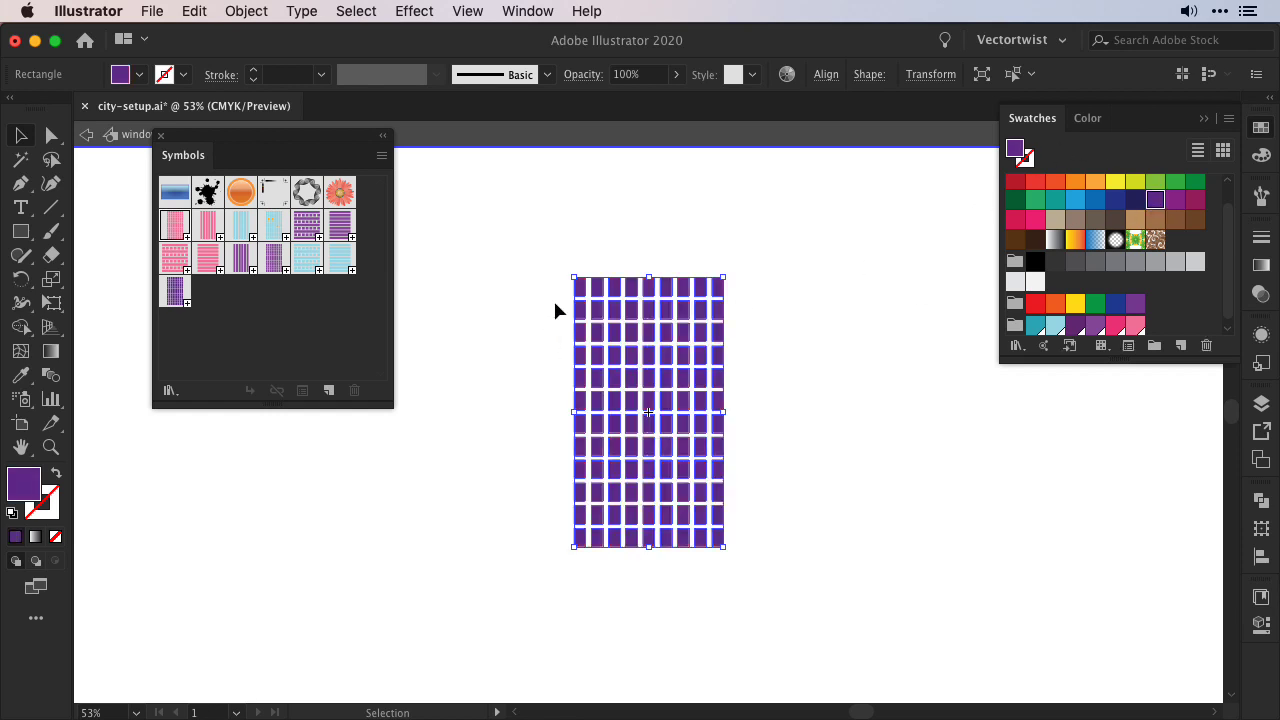
{"action": "double_click", "coordinate": [766, 290]}
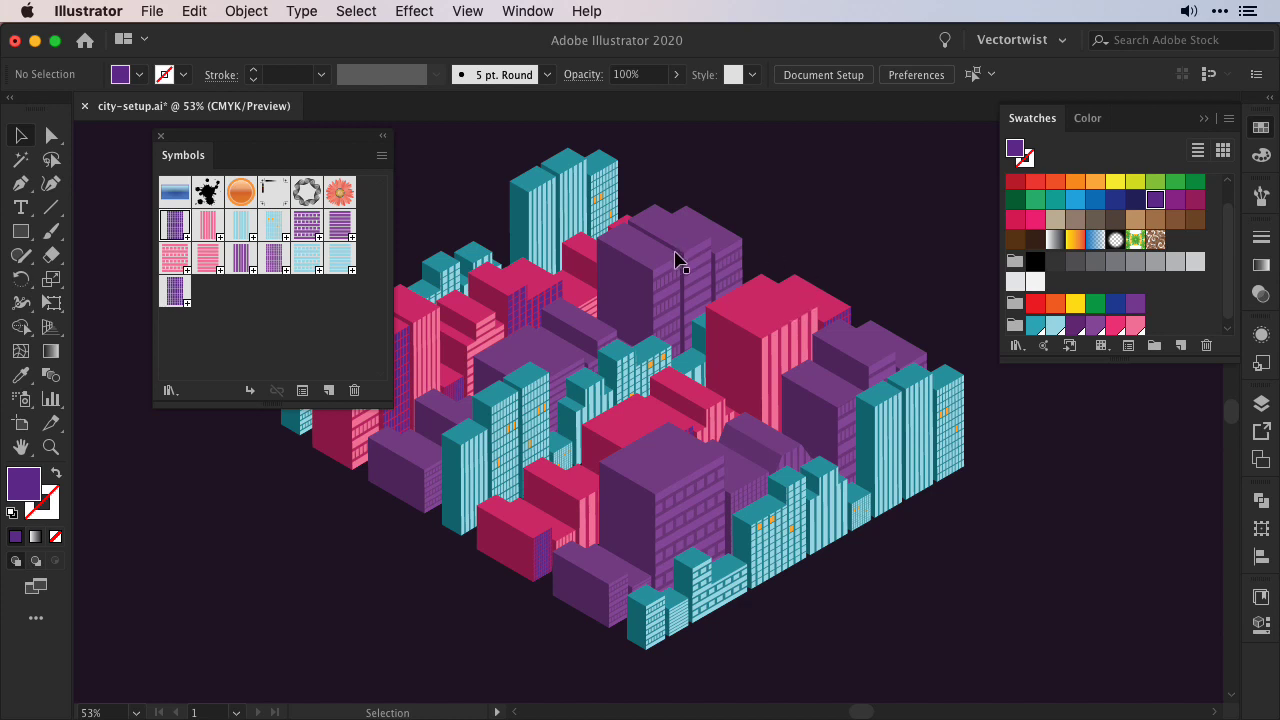
{"action": "left_click_drag", "start_coordinate": [275, 143], "coordinate": [1071, 170]}
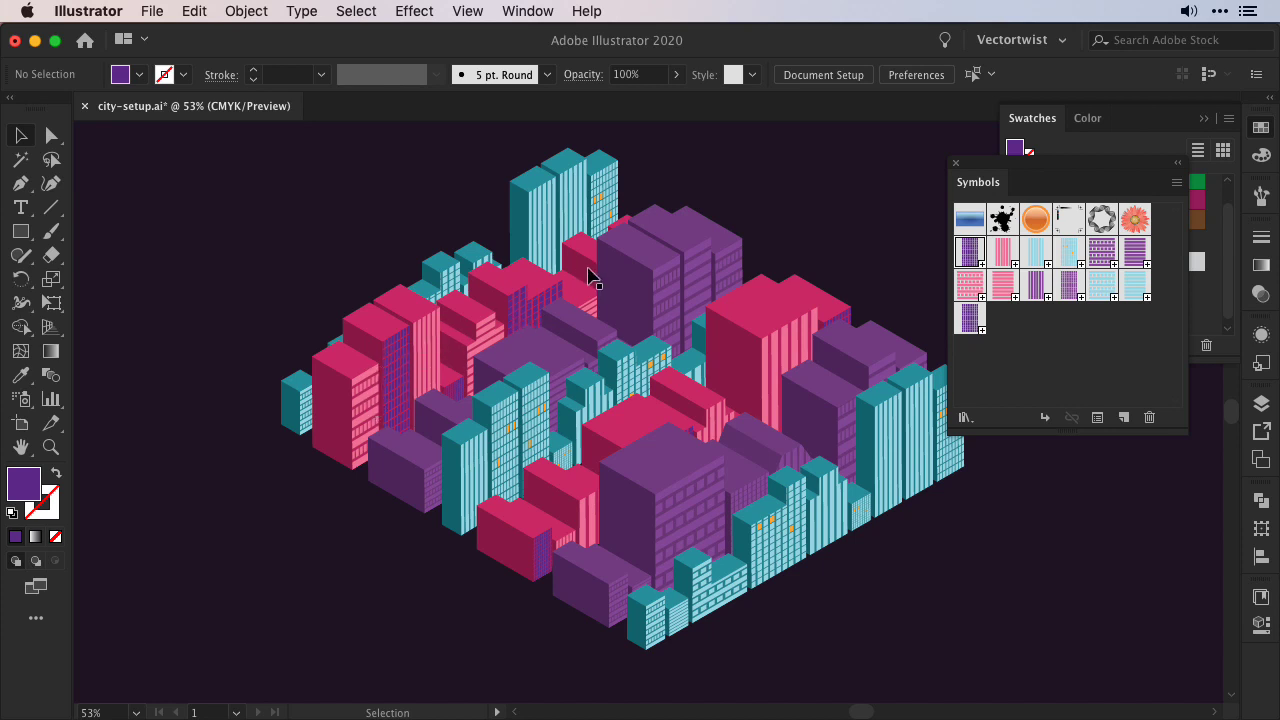
Reposition the Symbols panel lower so the swatches are visible
{"action": "key", "text": "a"}
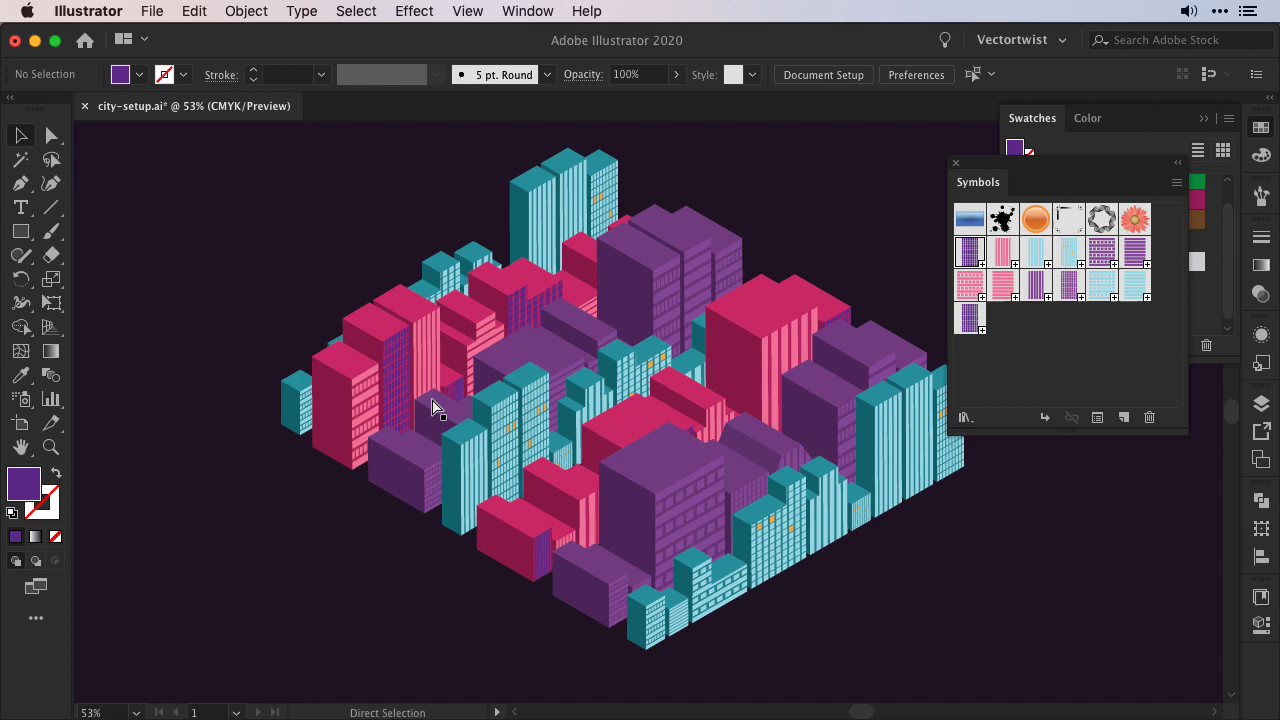
{"action": "double_click", "coordinate": [434, 404]}
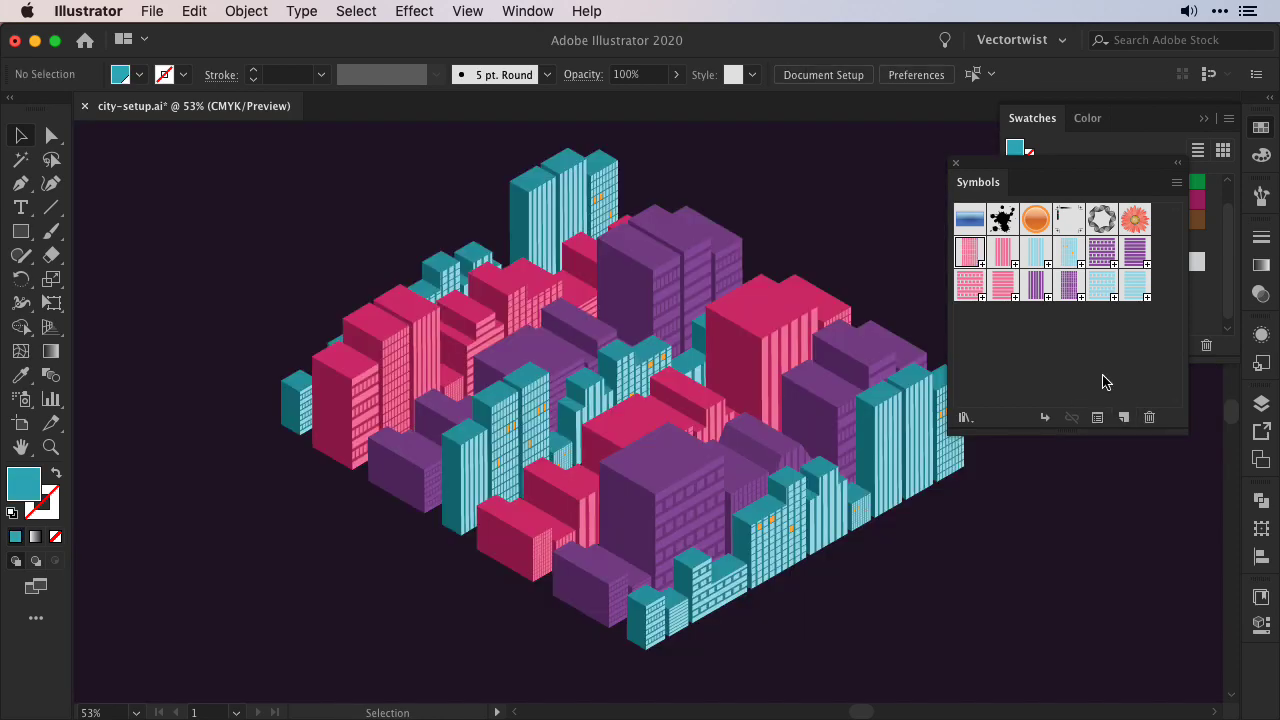
{"action": "left_click_drag", "start_coordinate": [1007, 182], "coordinate": [1049, 391]}
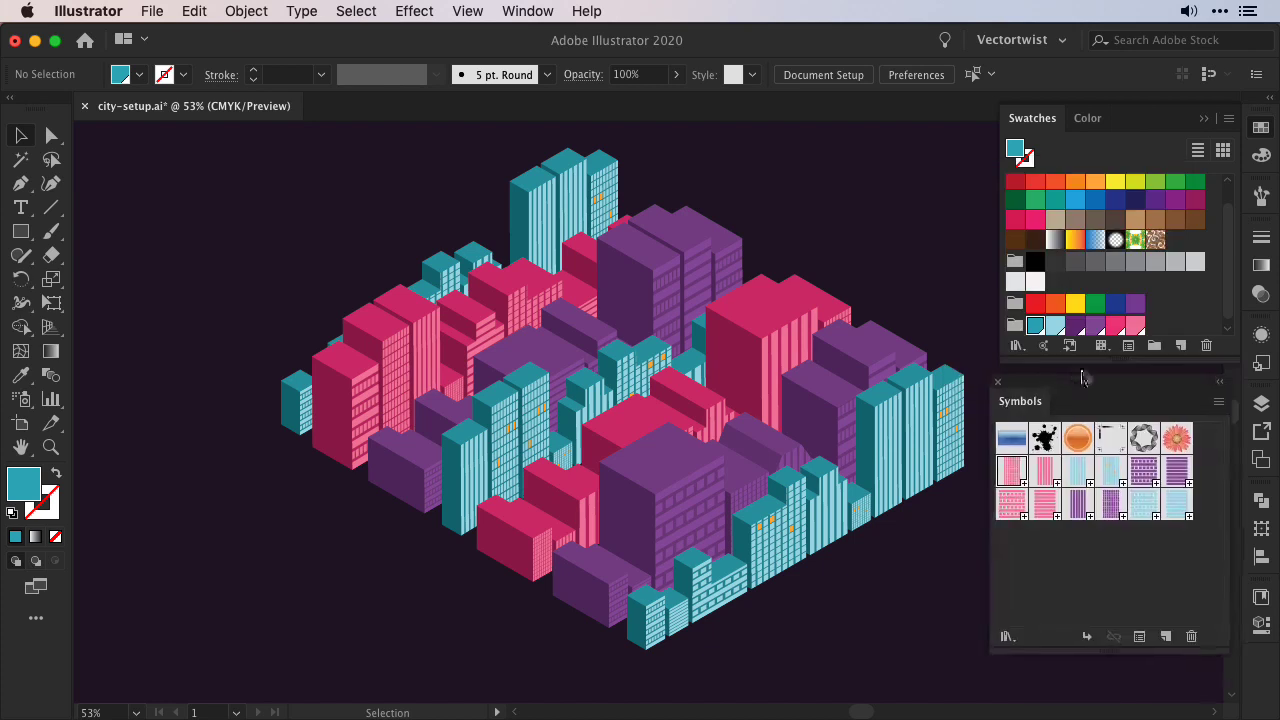
Open the lower-right group's 3D Extrude & Bevel Map Art with Preview and confirm the window purple 3 mapping
{"action": "left_click", "coordinate": [897, 457]}
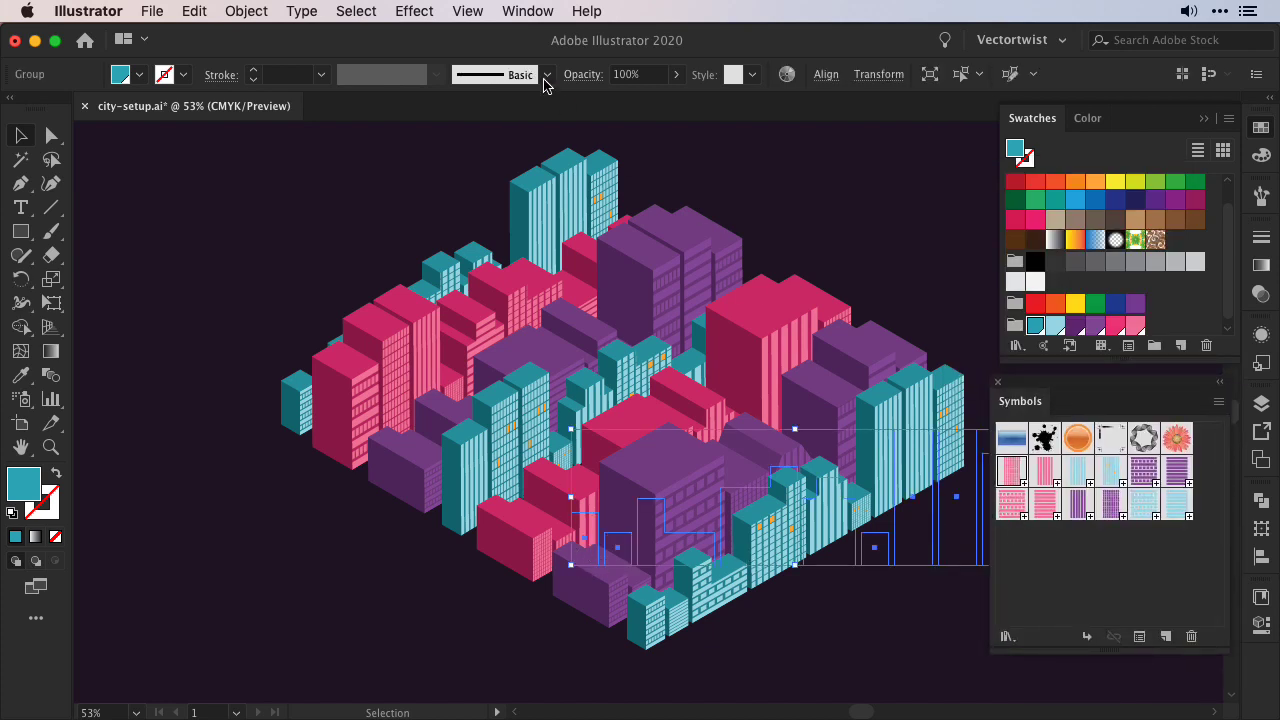
{"action": "left_click", "coordinate": [410, 18]}
{"action": "mouse_move", "coordinate": [470, 140]}
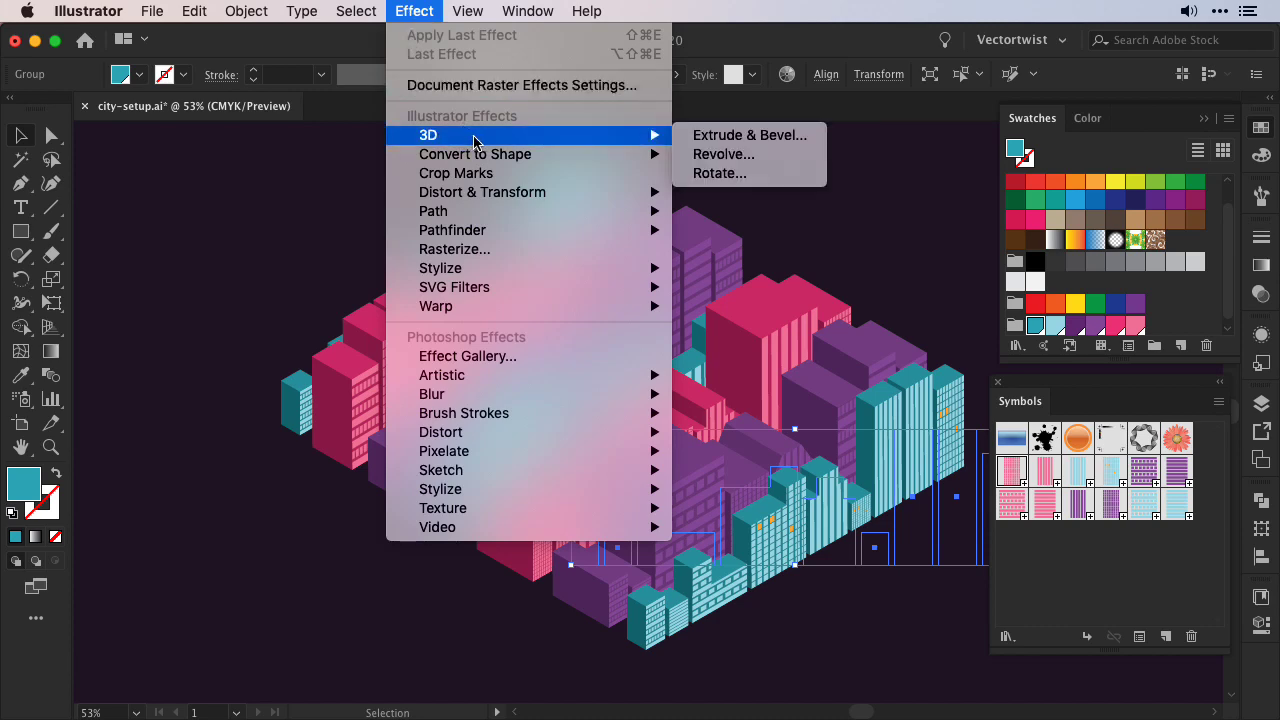
{"action": "left_click", "coordinate": [1260, 343]}
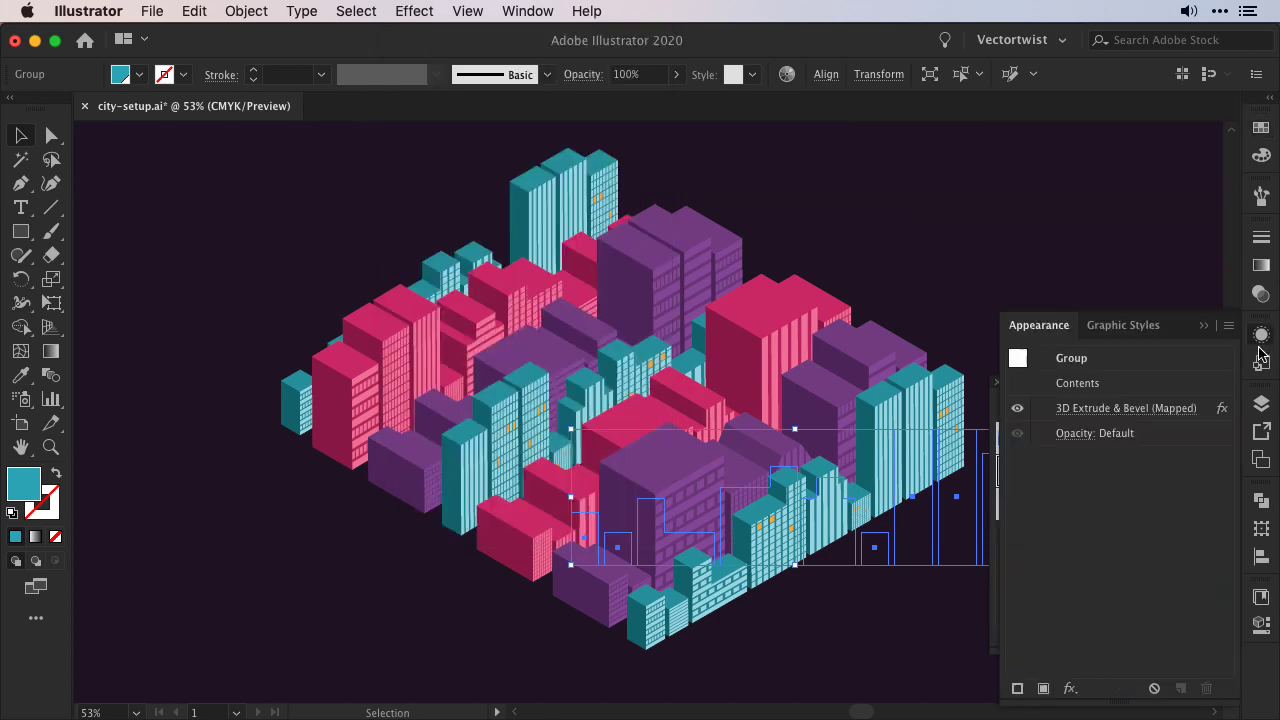
{"action": "key", "text": "shift+super+F11"}
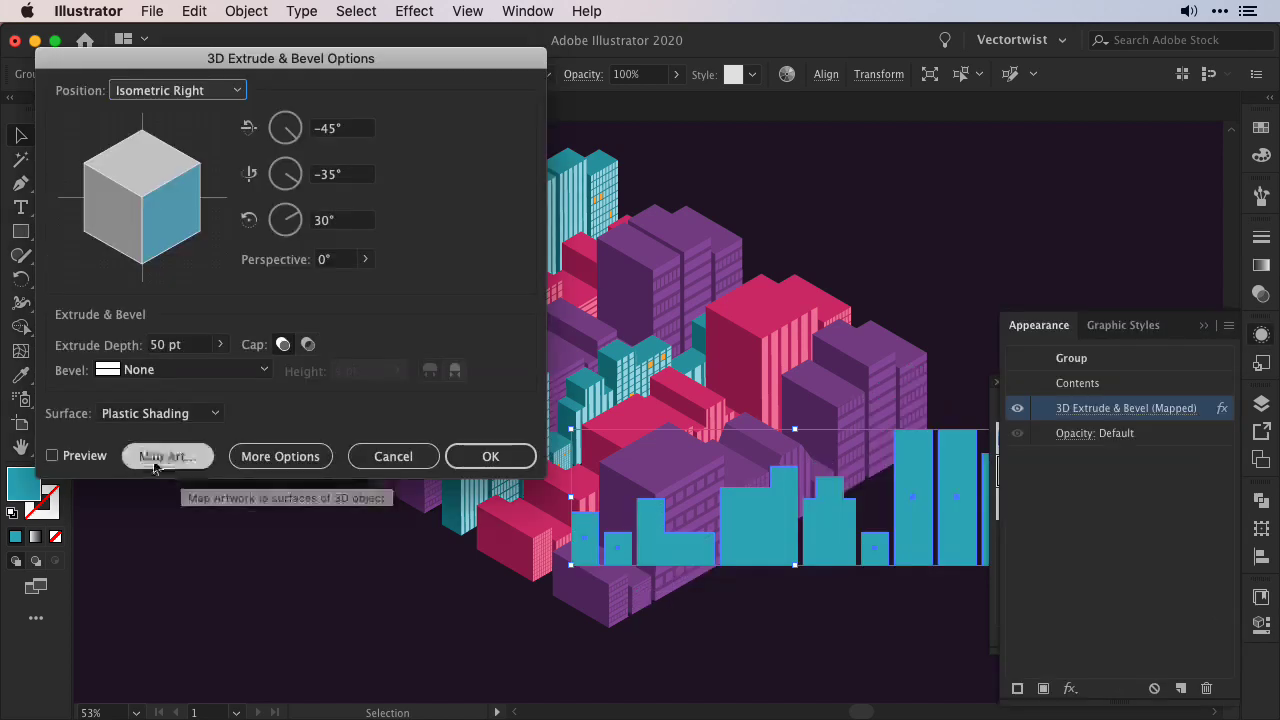
{"action": "left_click", "coordinate": [167, 456]}
{"action": "left_click", "coordinate": [89, 441]}
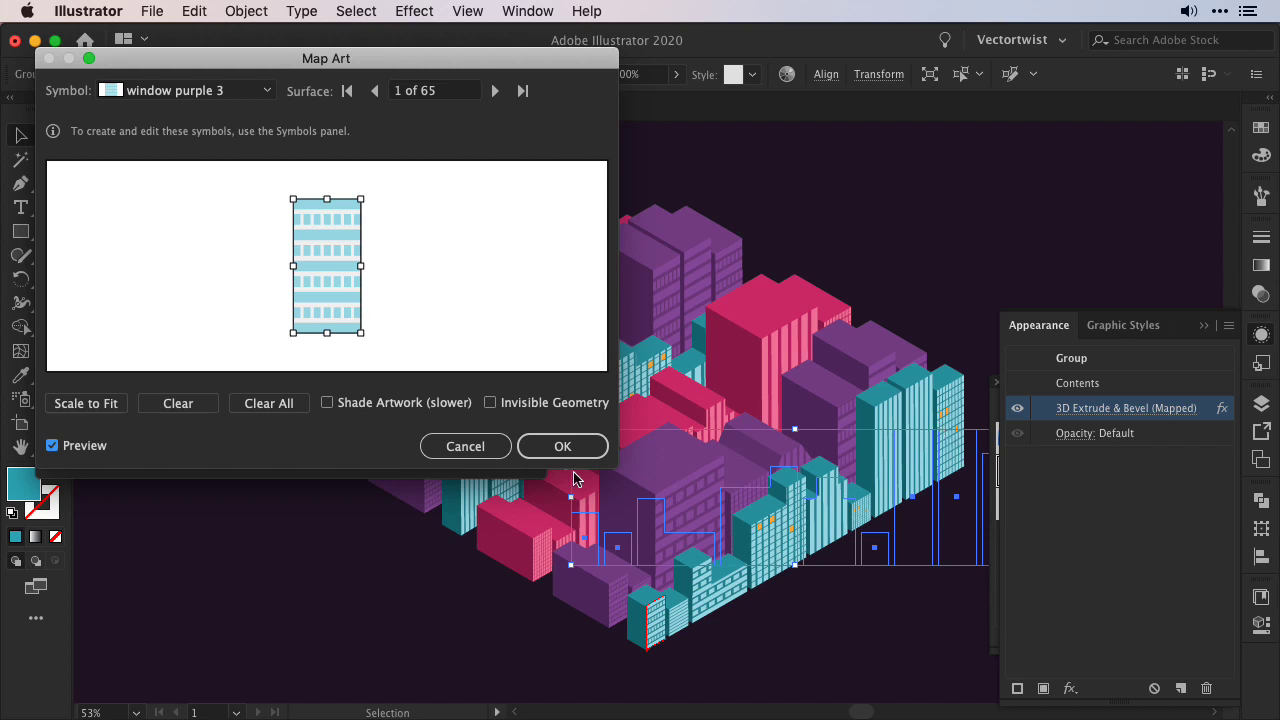
{"action": "key", "text": "Return"}
{"action": "key", "text": "Return"}
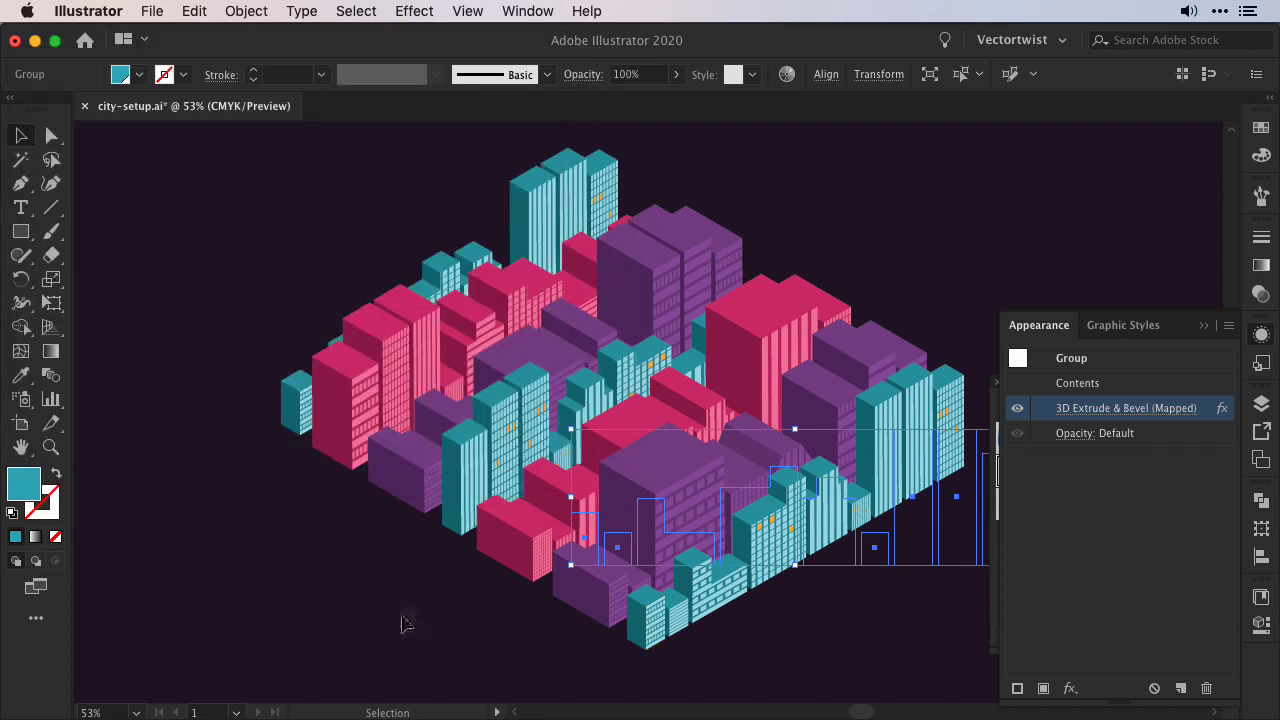
Close the 3D settings, deselect, and select the central building group
{"action": "left_click", "coordinate": [403, 620]}
{"action": "left_click", "coordinate": [1010, 417]}
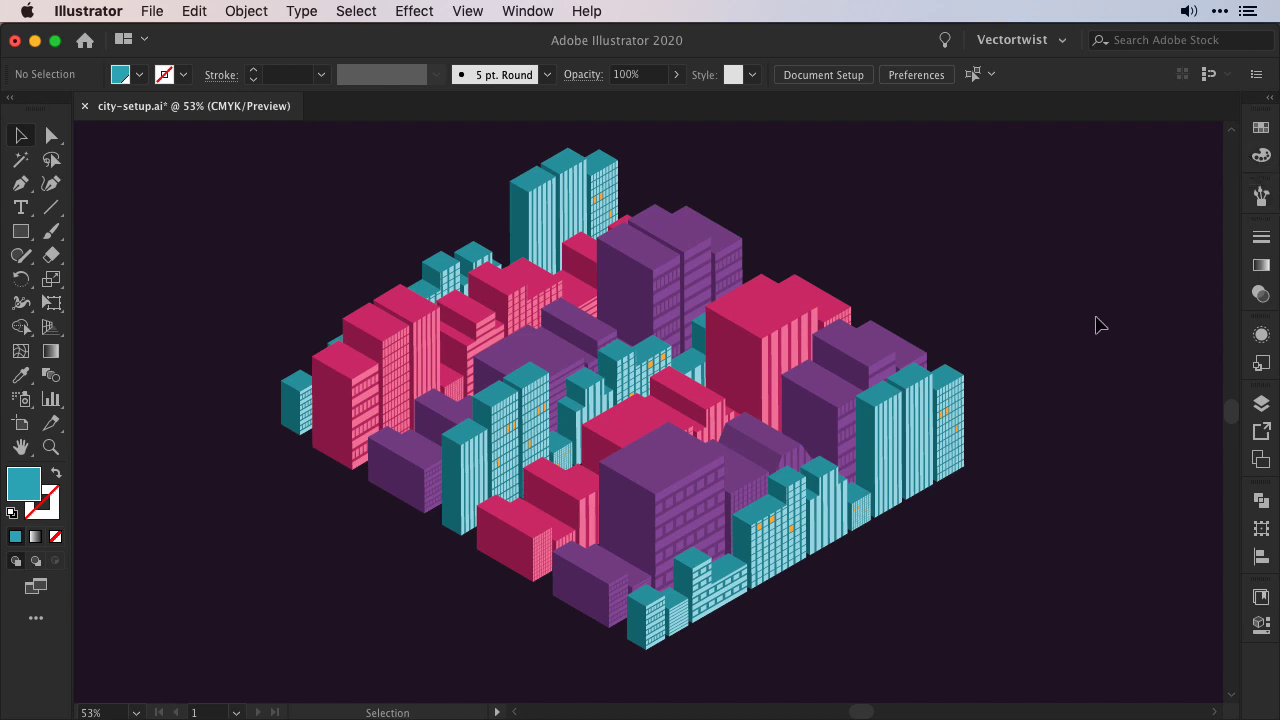
{"action": "left_click", "coordinate": [683, 507]}
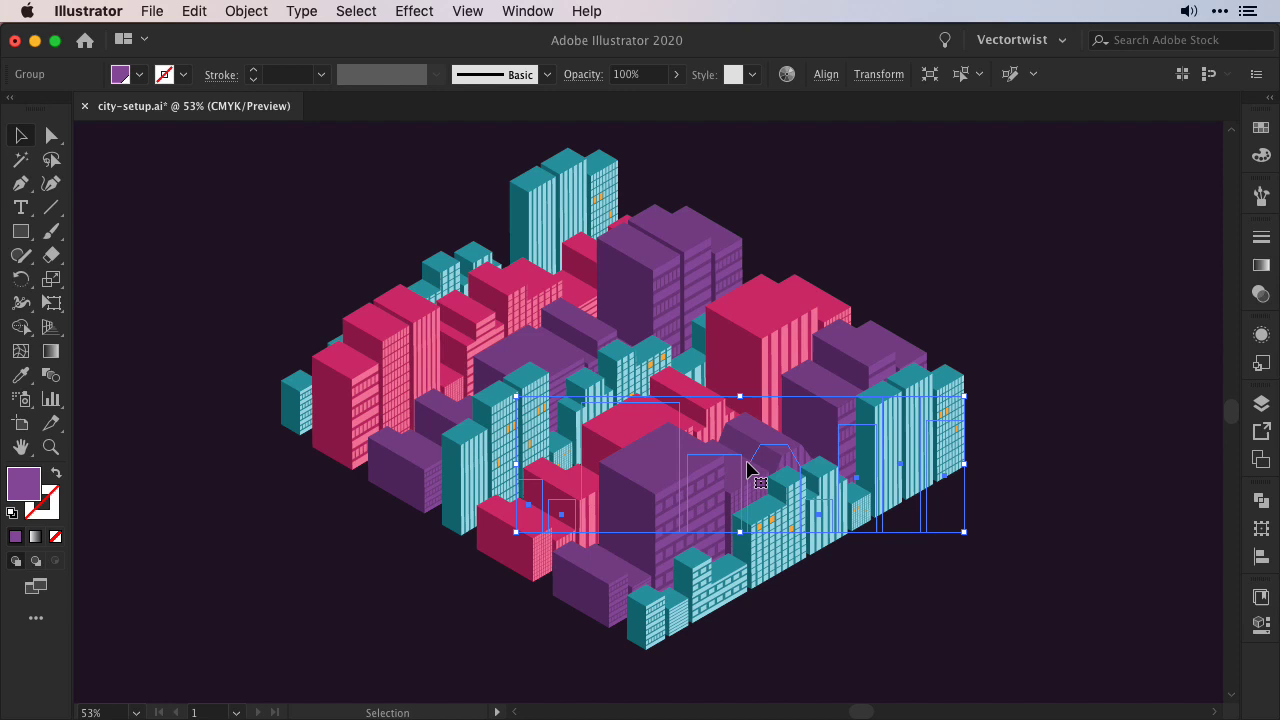
Fill four window rectangles in the window purple symbol with yellow
{"action": "left_click", "coordinate": [1000, 360]}
{"action": "left_click", "coordinate": [1262, 240]}
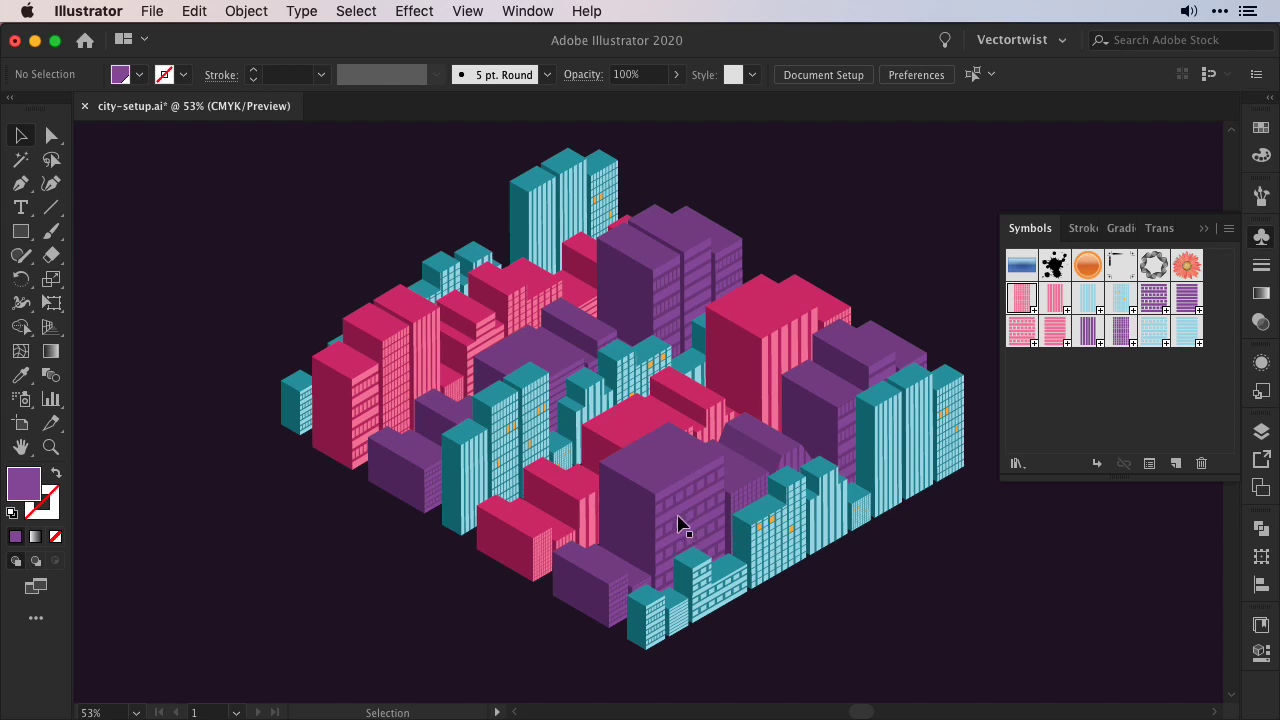
{"action": "double_click", "coordinate": [1153, 297]}
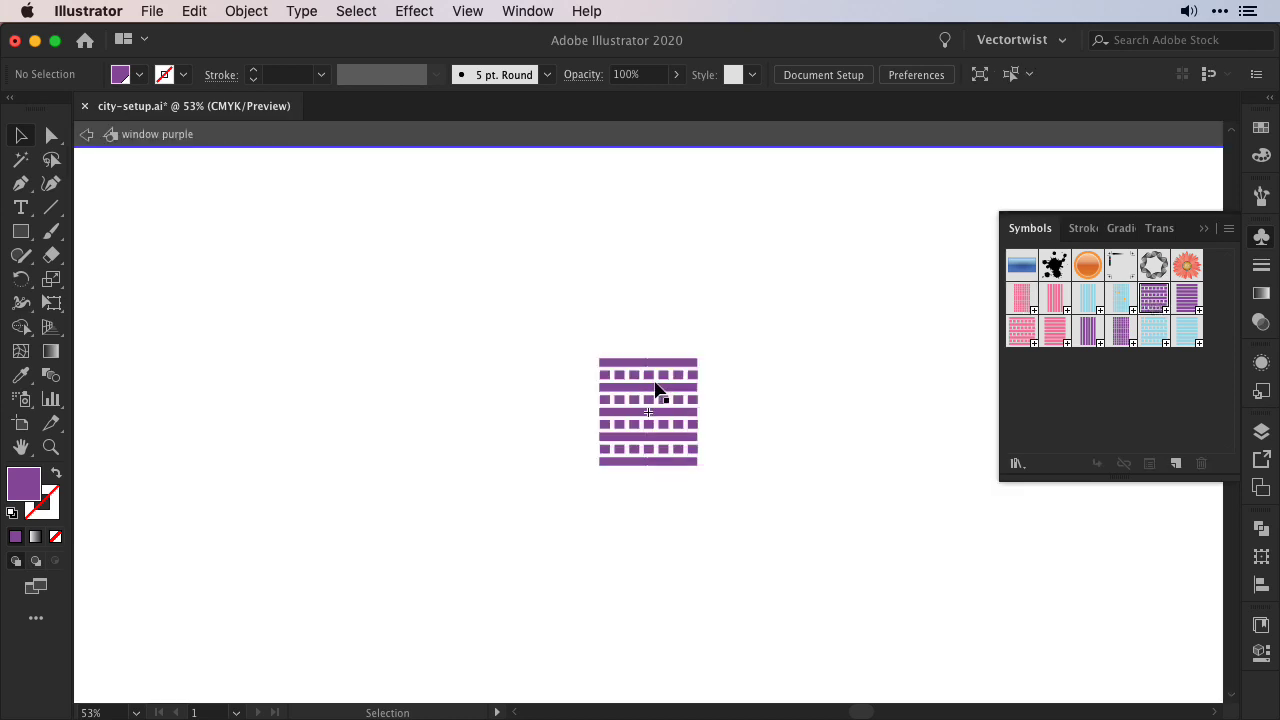
{"action": "left_click", "coordinate": [604, 400], "text": "super"}
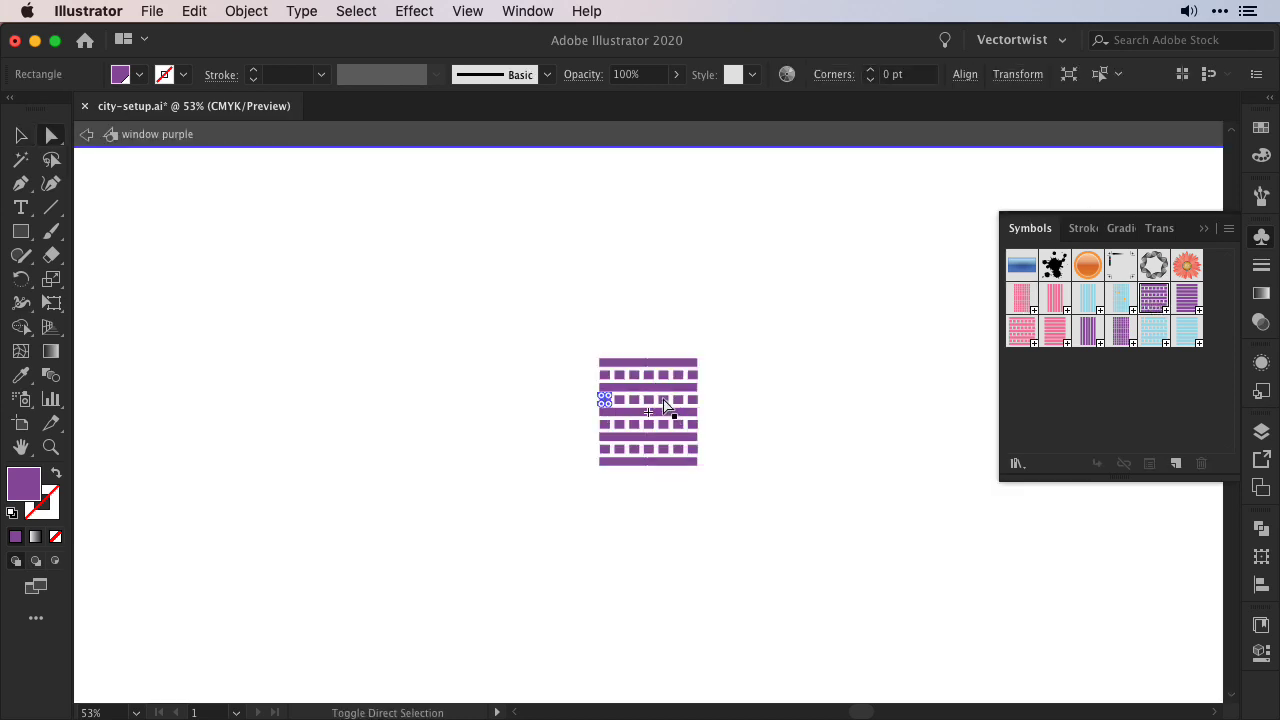
{"action": "left_click", "coordinate": [663, 400], "text": "shift"}
{"action": "left_click", "coordinate": [649, 424], "text": "shift"}
{"action": "left_click", "coordinate": [619, 424], "text": "shift"}
{"action": "left_click", "coordinate": [1261, 128]}
{"action": "left_click", "coordinate": [1115, 182]}
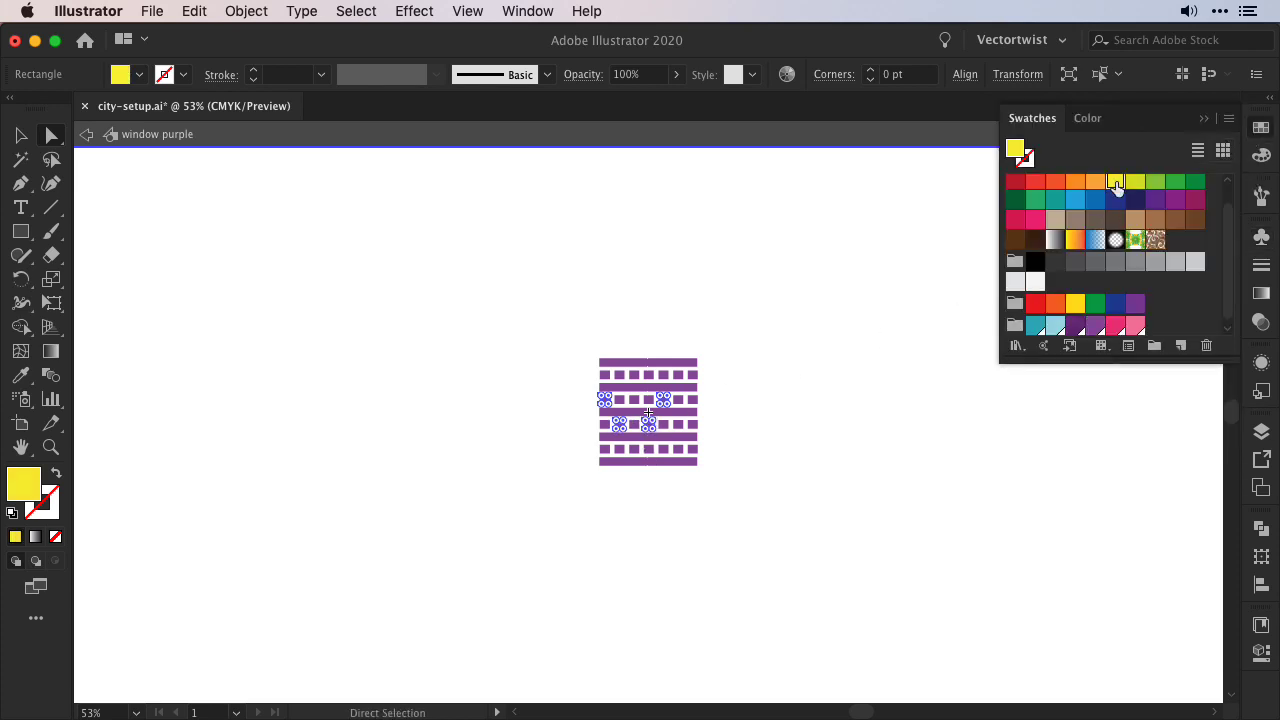
{"action": "left_click", "coordinate": [826, 415]}
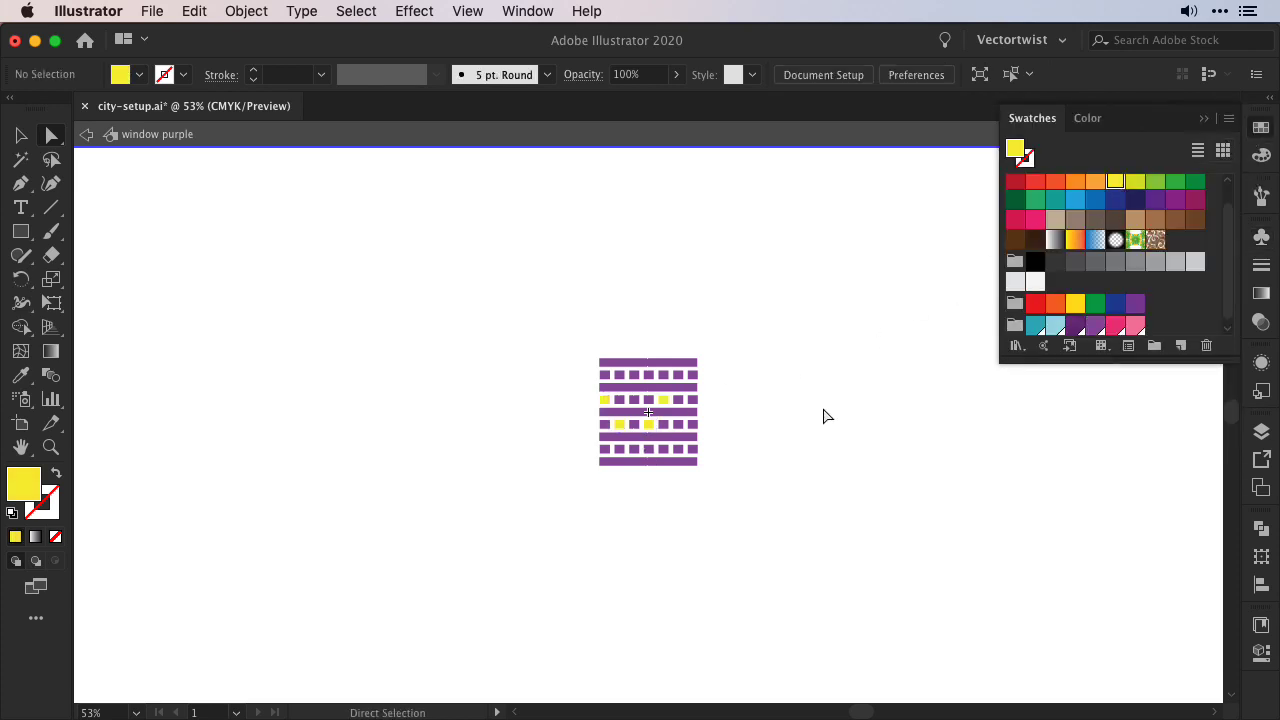
{"action": "double_click", "coordinate": [848, 357]}
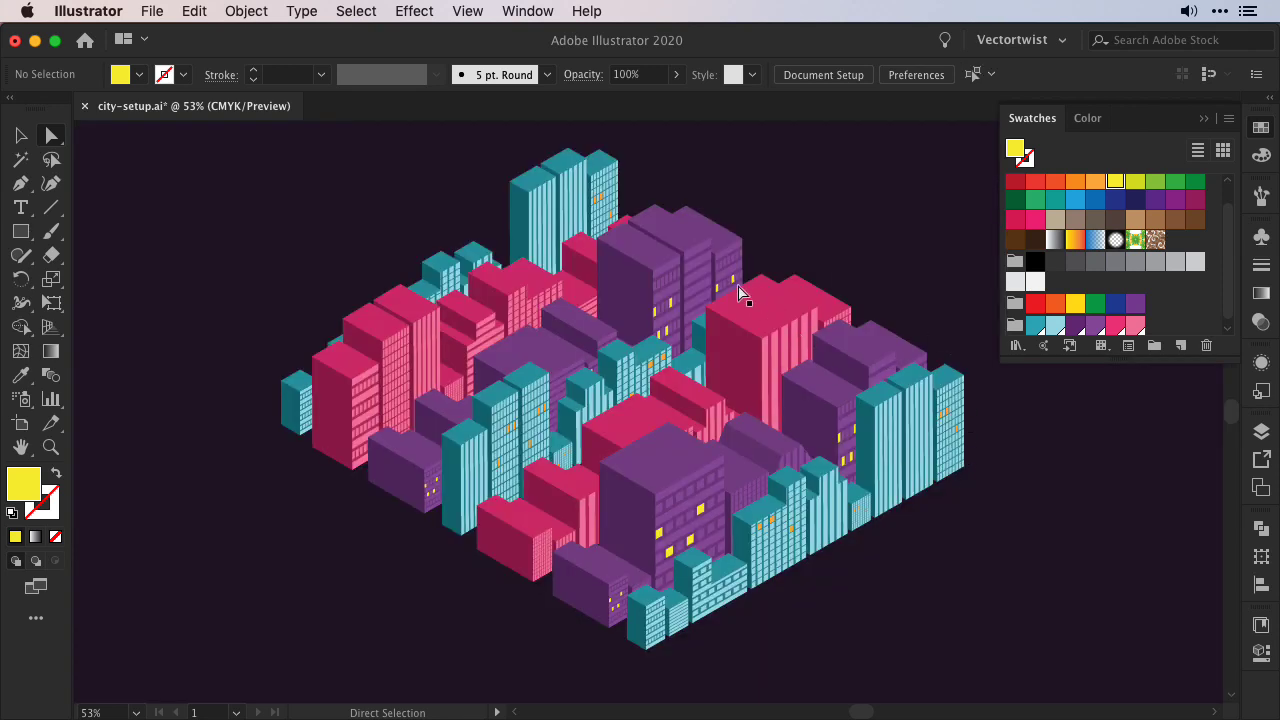
Collapse the Swatches panel, leaving the finished city with lit windows in view
{"action": "left_click", "coordinate": [1000, 553]}
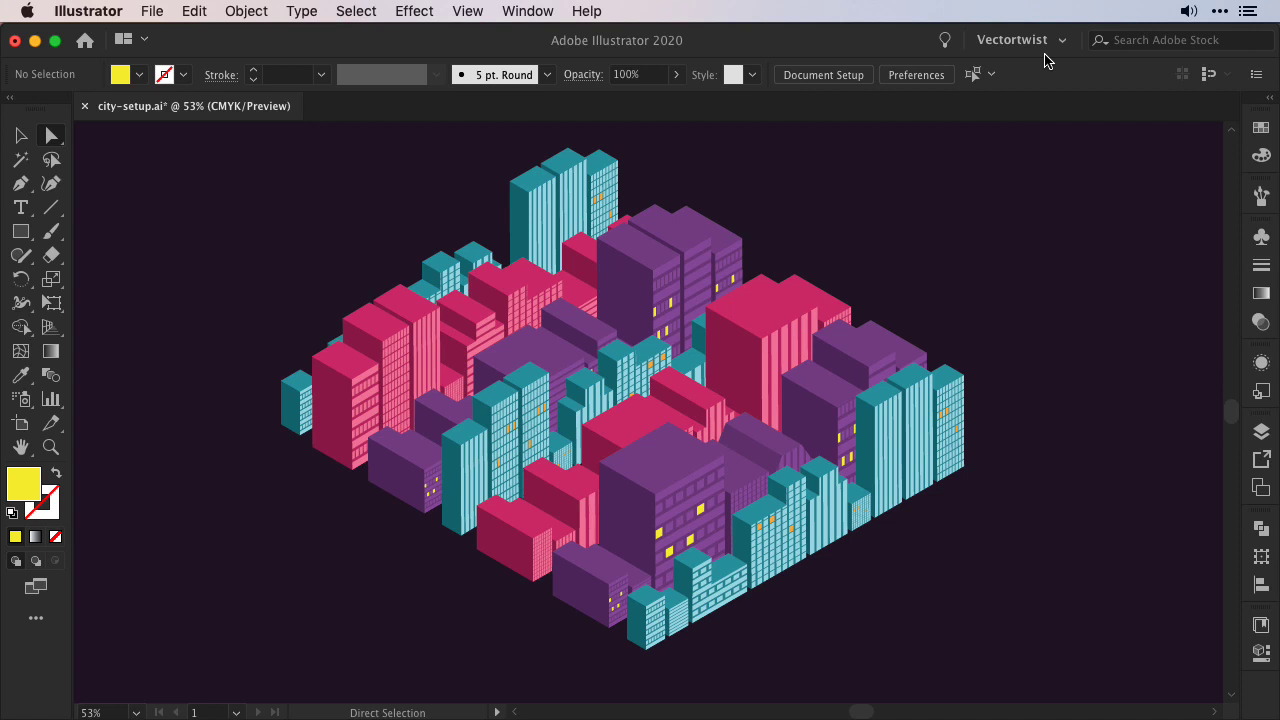